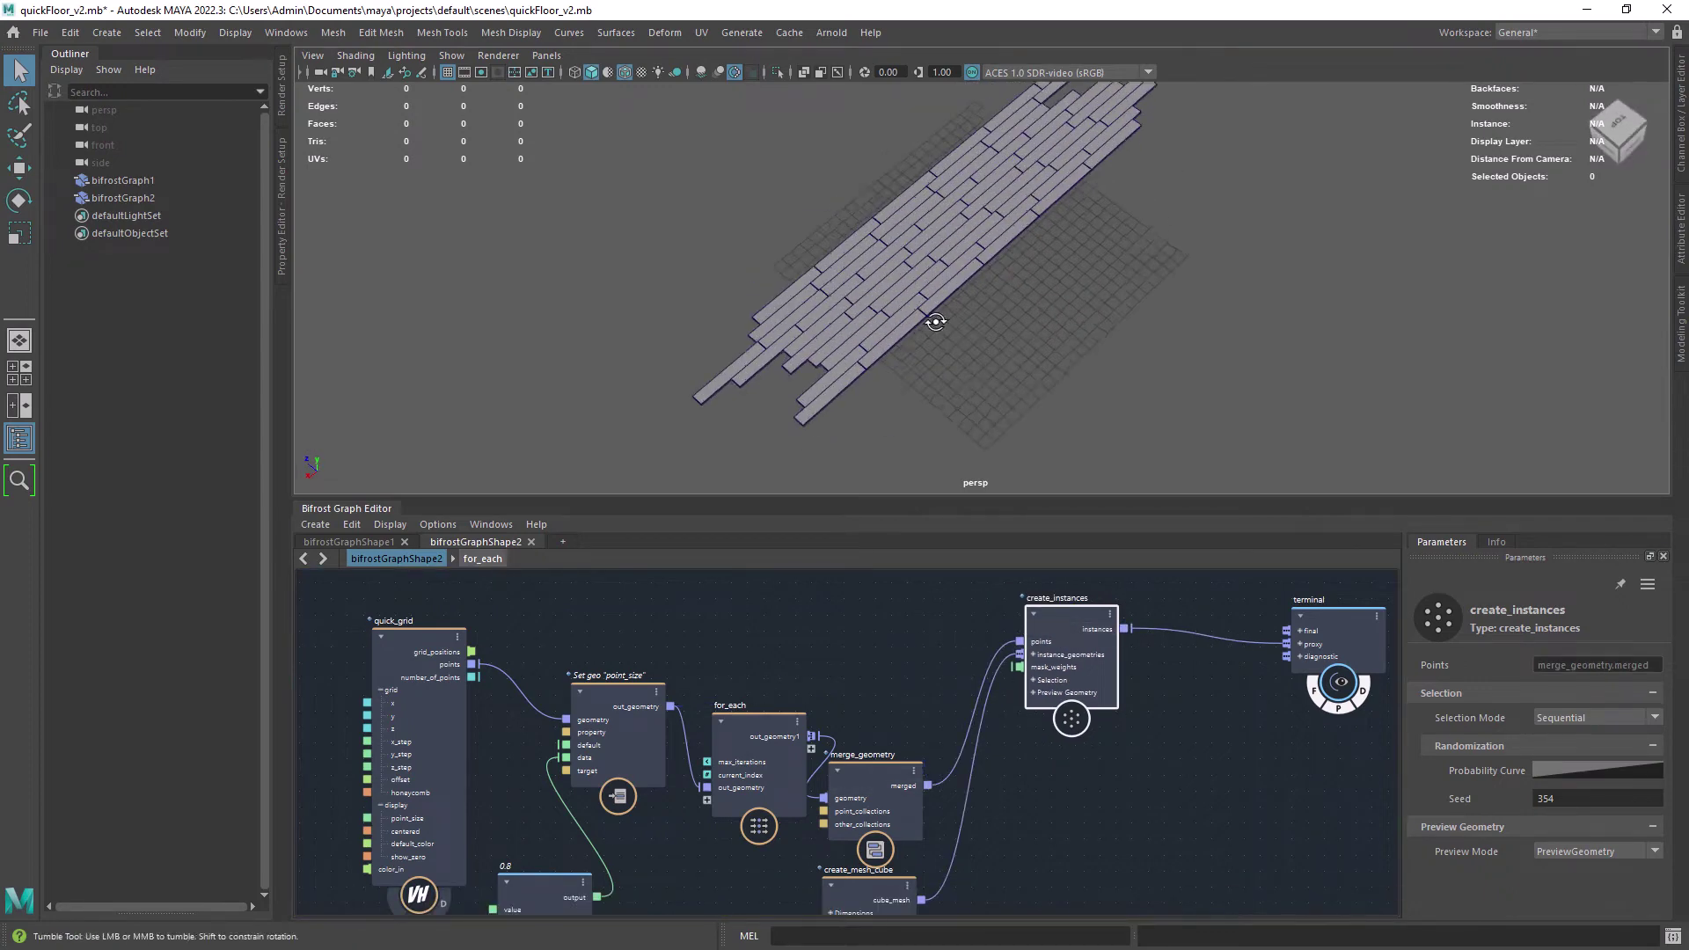
- Examine how for_each's Max Iterations widens the finished floor, and inspect its quick_grid and merge_geometry nodes
click(758, 748)
drag(1453, 666, 1602, 649)
scroll(1113, 251, down, 3)
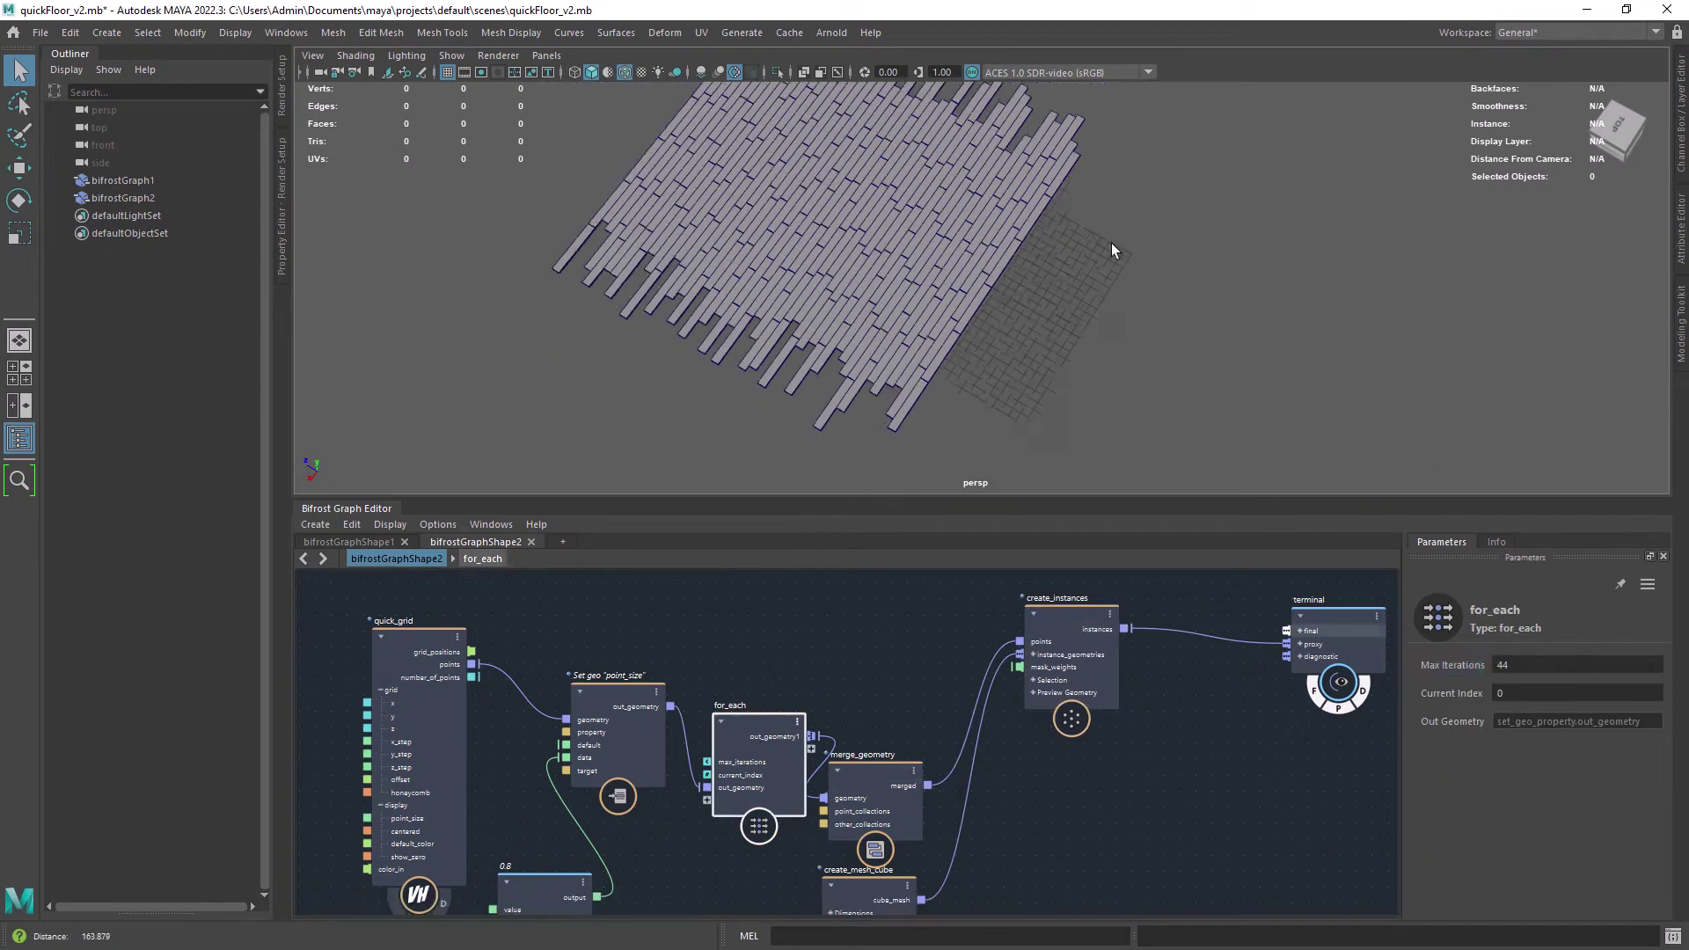
scroll(1113, 251, down, 2)
alt+drag(1114, 250, 1110, 239)
mouse_move(1453, 666)
mouse_down()
mouse_move(1491, 651)
mouse_move(1445, 656)
mouse_move(1458, 687)
mouse_move(1465, 658)
mouse_up()
click(422, 639)
click(864, 767)
click(761, 735)
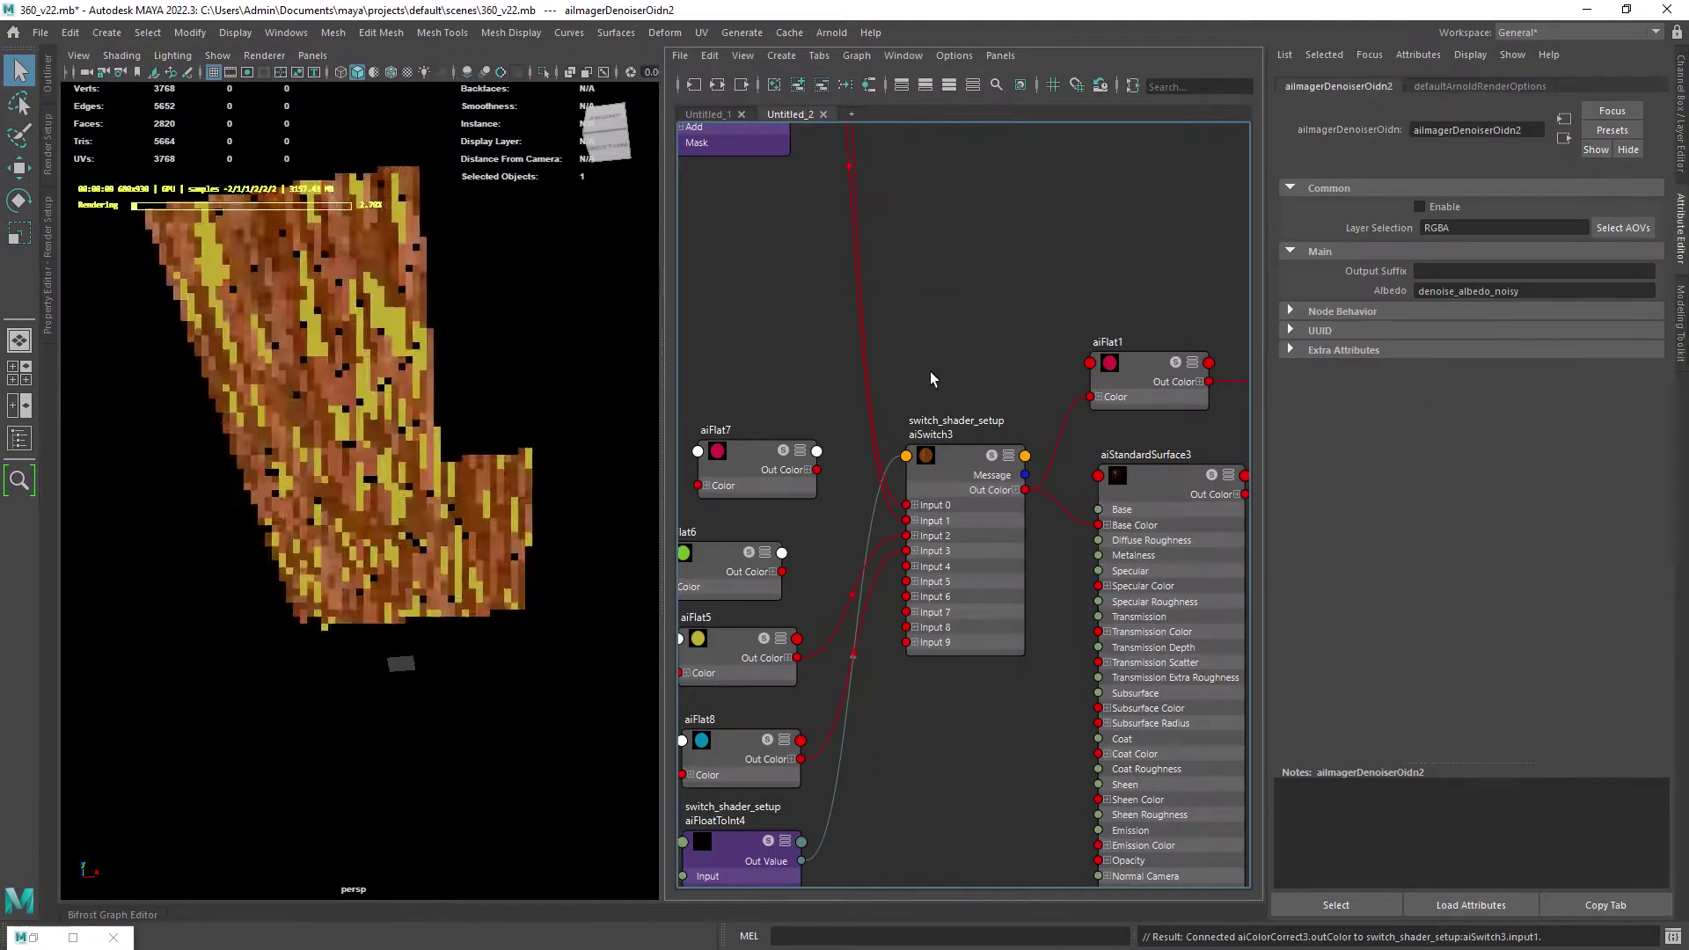
- Feed the aiColorCorrect nodes' out colors into the aiSwitch3 shader switch, including aiColorCorrect1 into input 2
alt+middle_drag(809, 203, 827, 236)
click(846, 372)
click(891, 546)
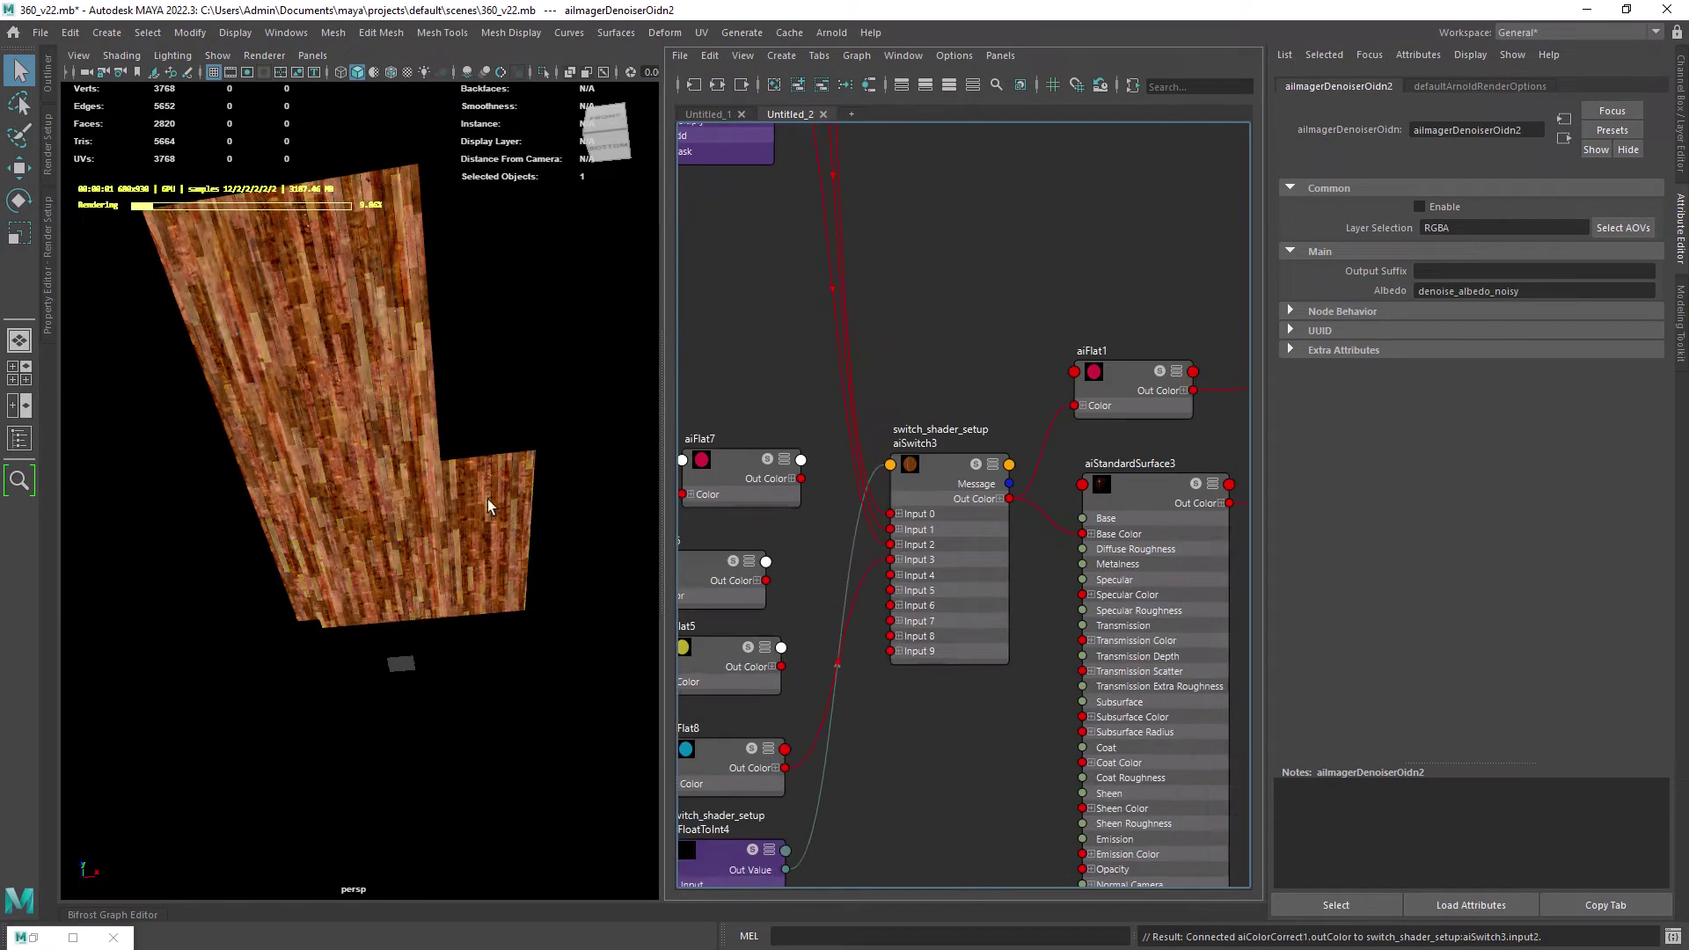
alt+middle_drag(1018, 708, 905, 608)
click(1003, 483)
alt+middle_drag(752, 753, 923, 775)
scroll(961, 546, down, 3)
click(845, 86)
alt+middle_drag(994, 417, 862, 304)
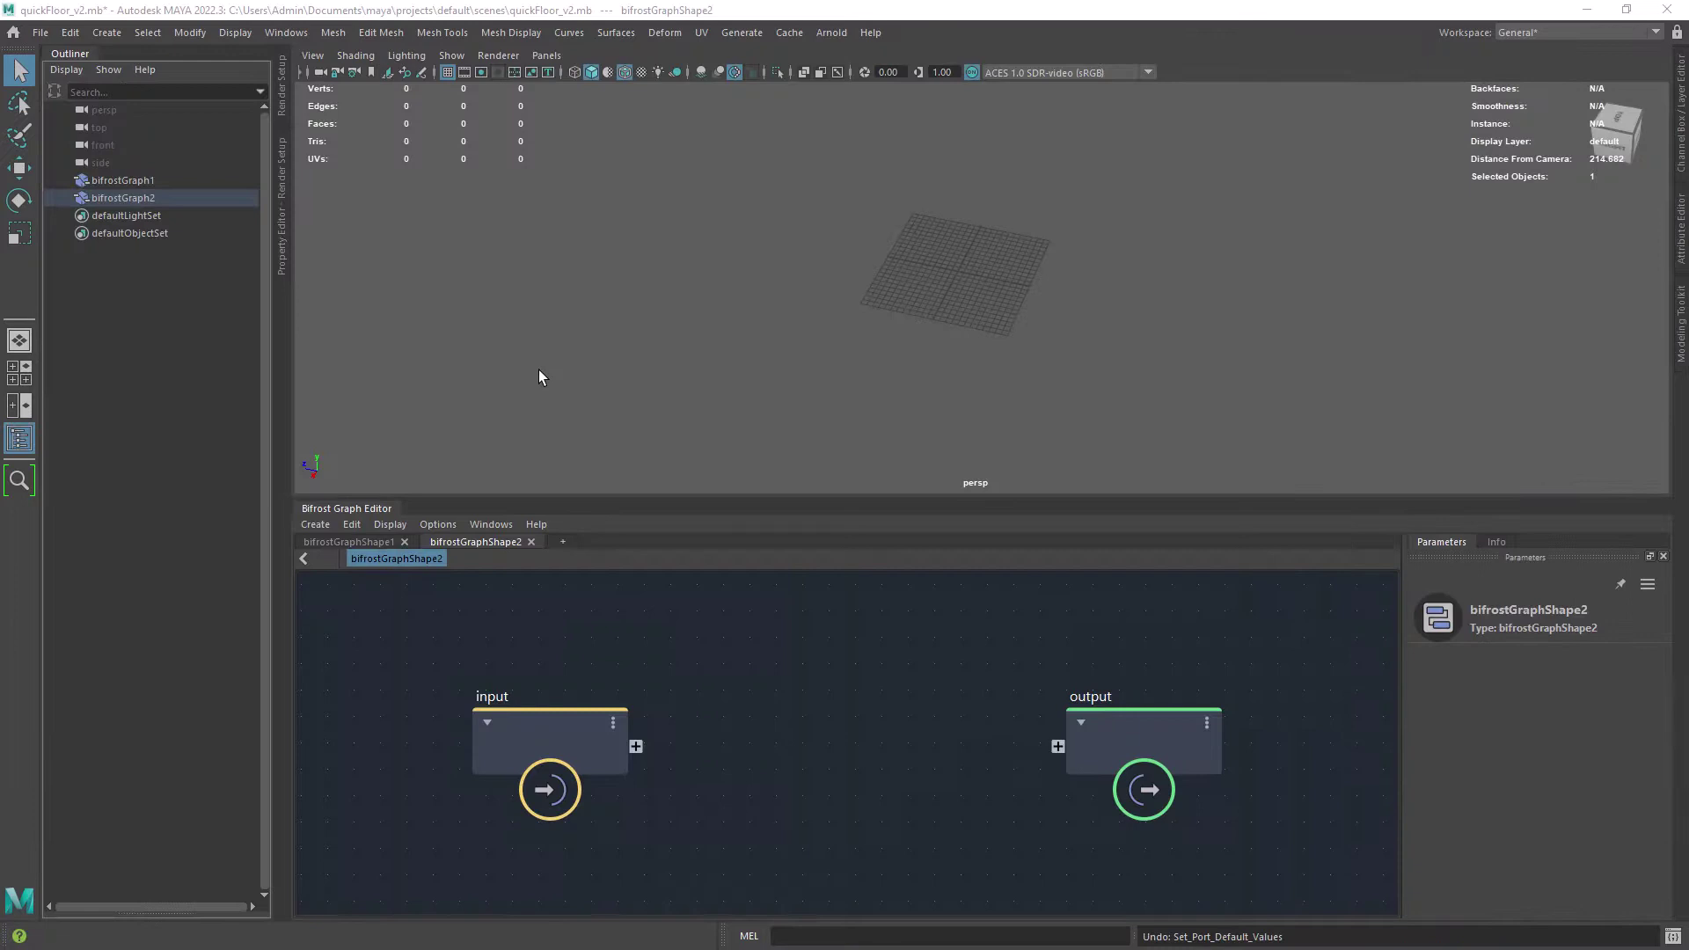
- Add a quick_grid node to the empty Bifrost graph and delete the input node
alt+right_drag(841, 720, 778, 681)
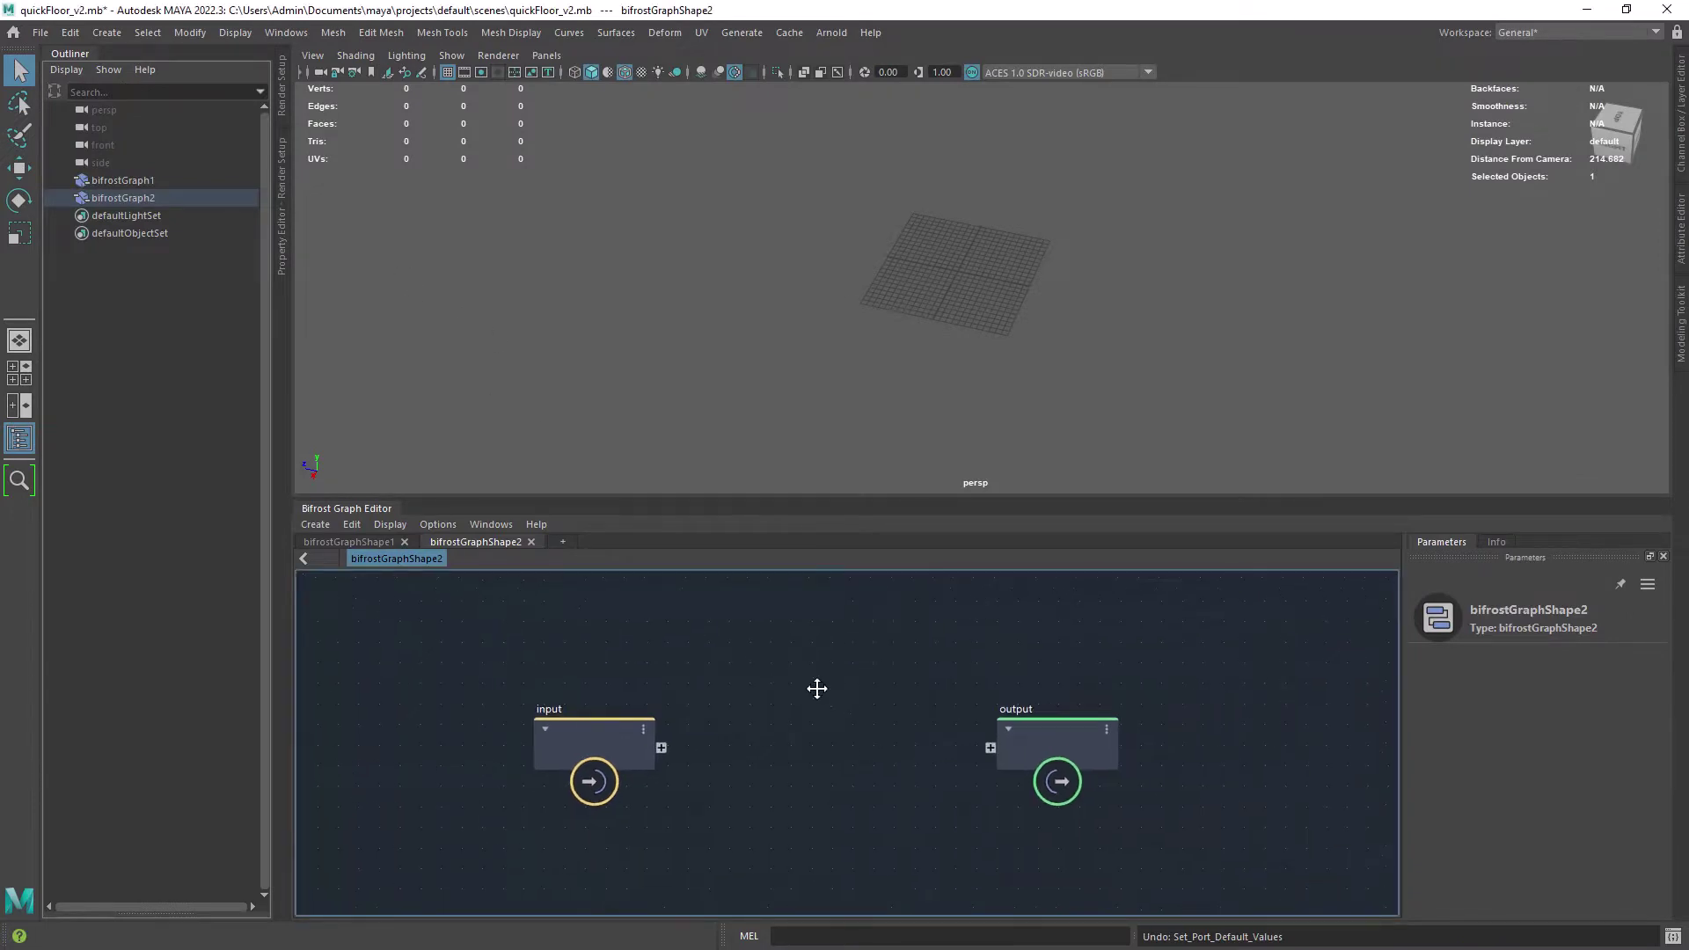
alt+middle_drag(817, 688, 749, 676)
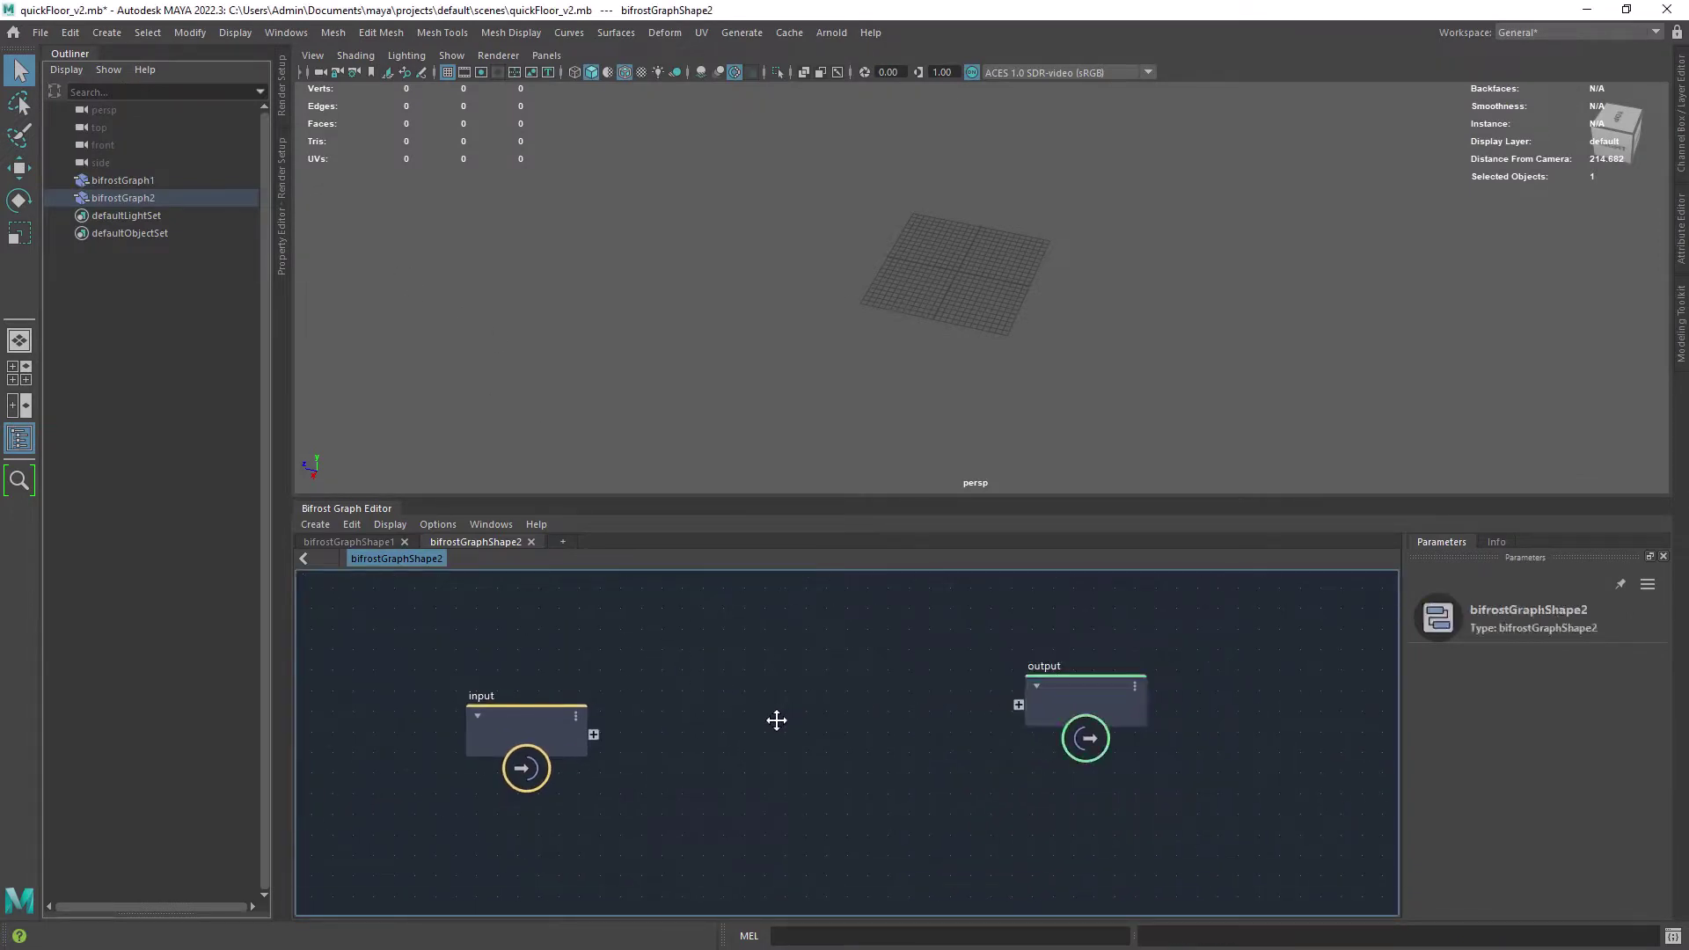
key(Tab)
text(quick)
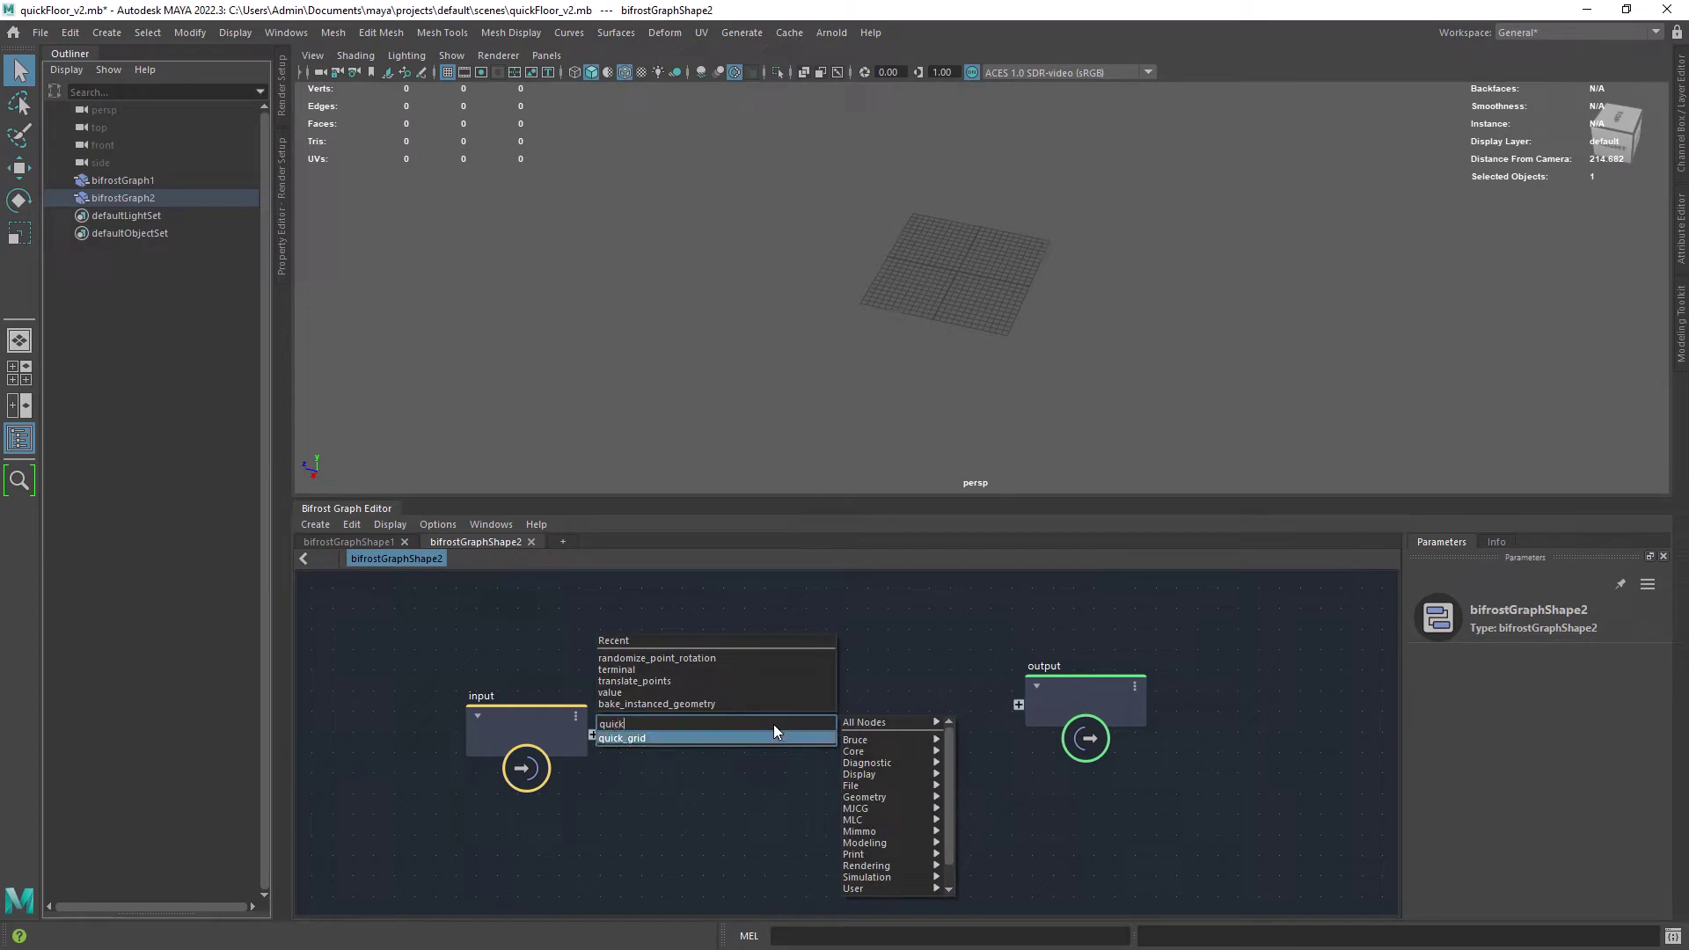
key(Return)
click(536, 719)
key(Delete)
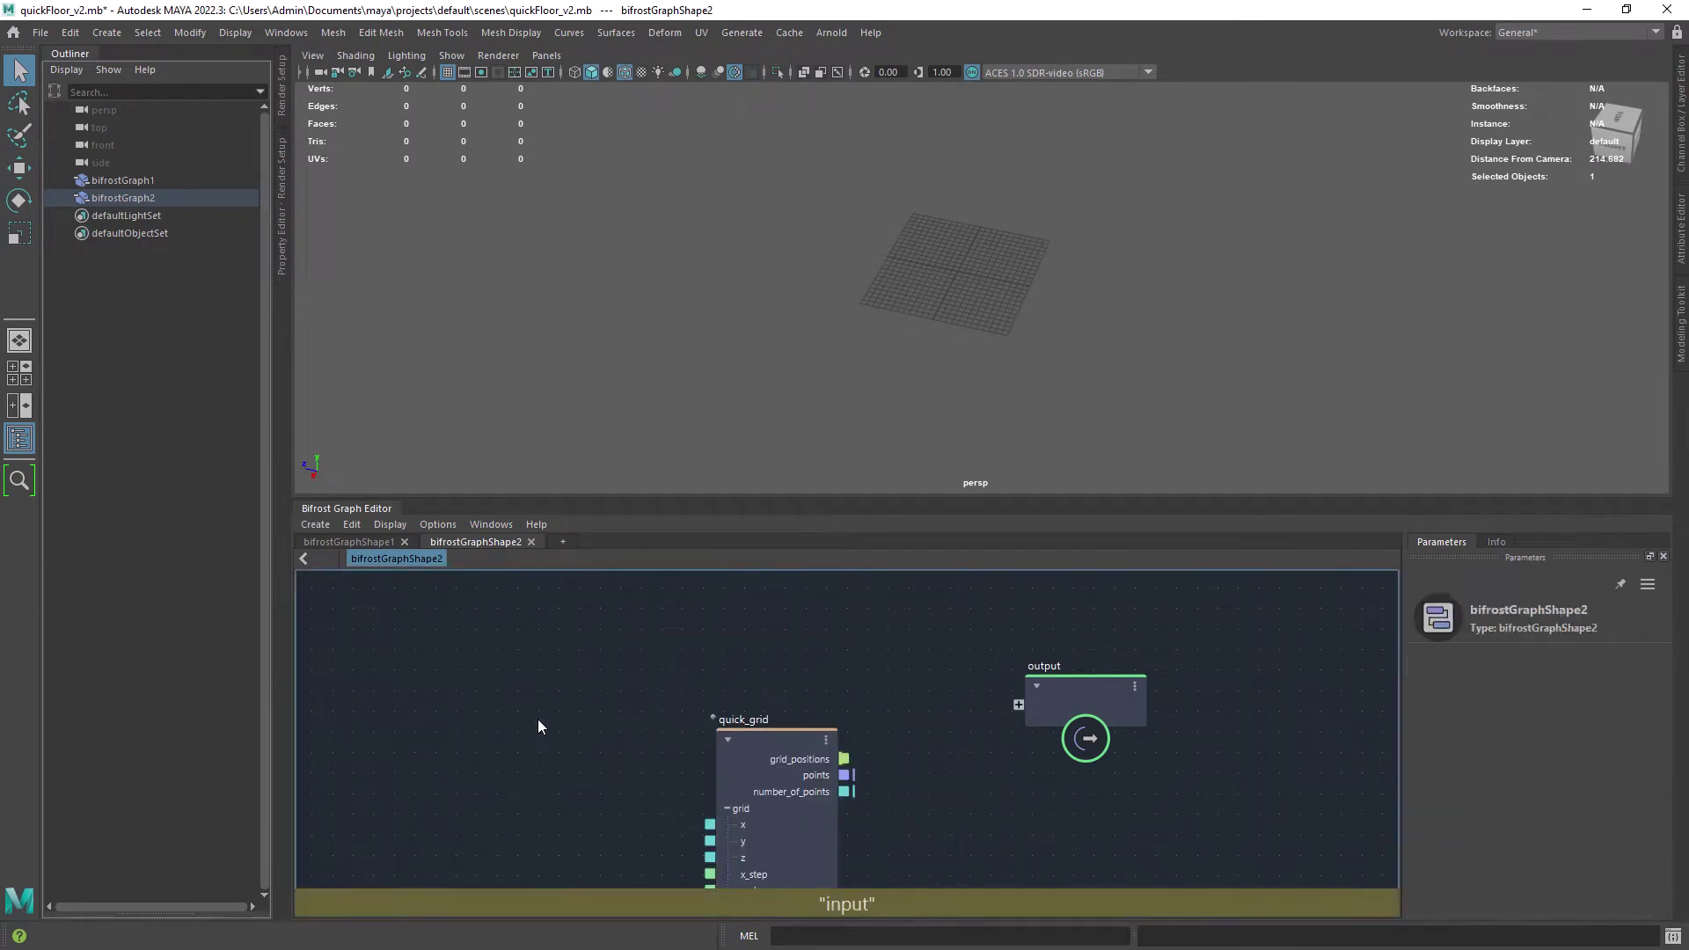
drag(769, 767, 581, 678)
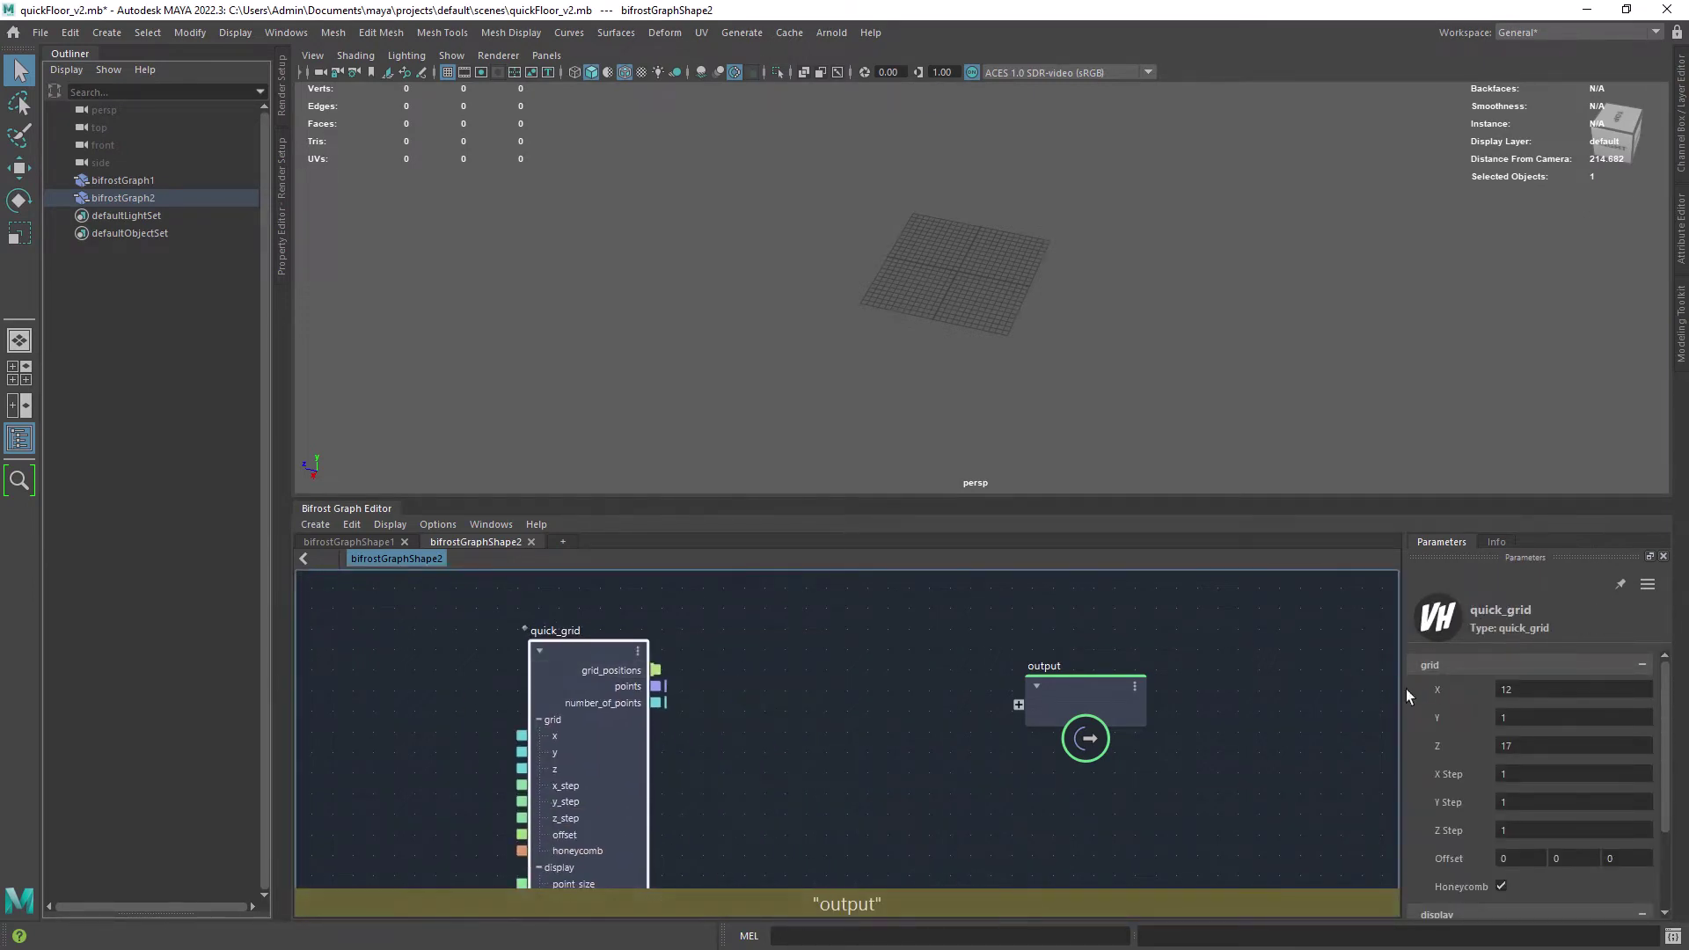
- Add a terminal node, move the output node aside, and connect quick_grid's points to the terminal's proxy input
key(Tab)
text(term)
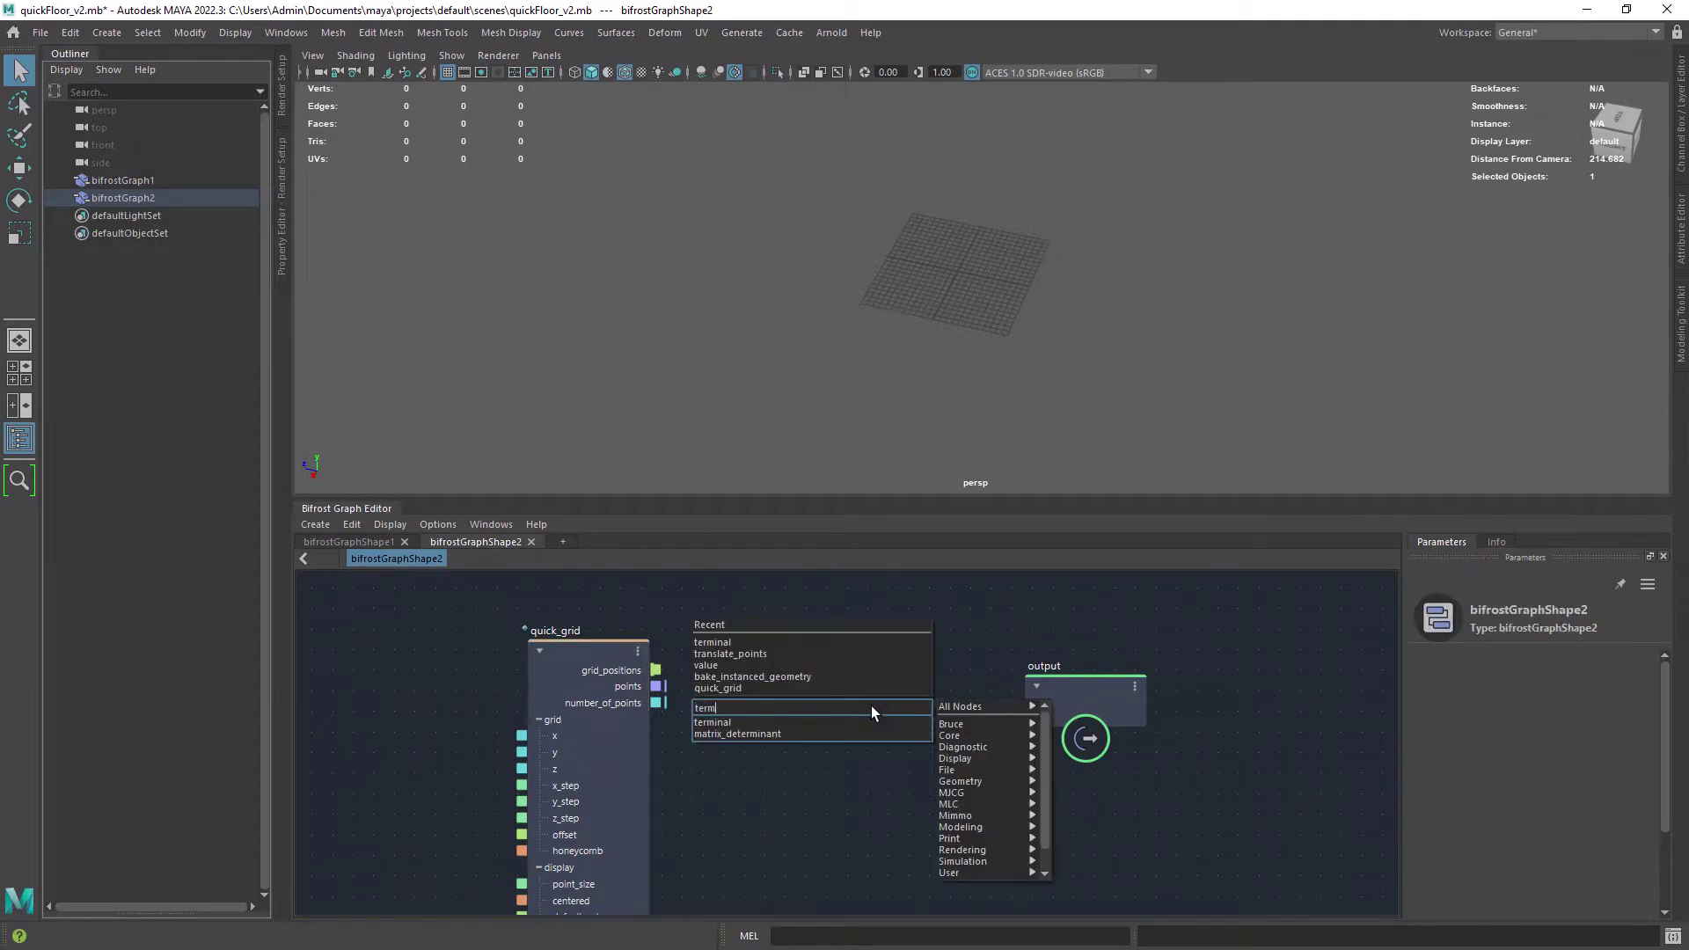
key(Down)
key(Return)
click(1068, 679)
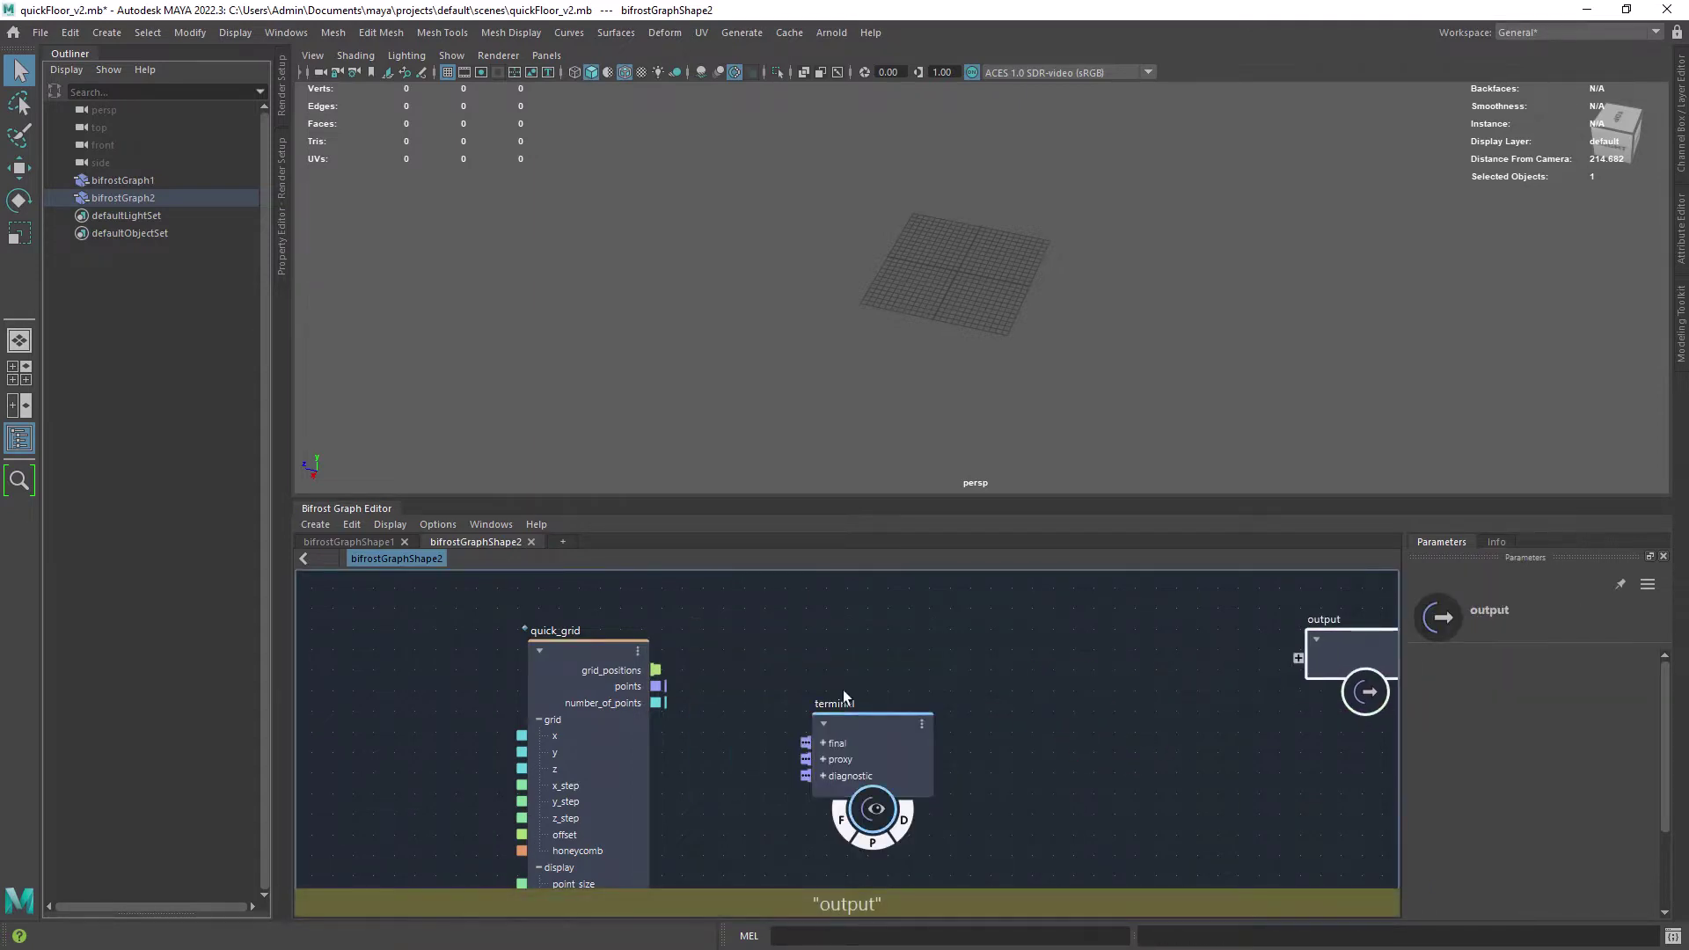
drag(659, 690, 806, 760)
alt+right_drag(928, 408, 1163, 483)
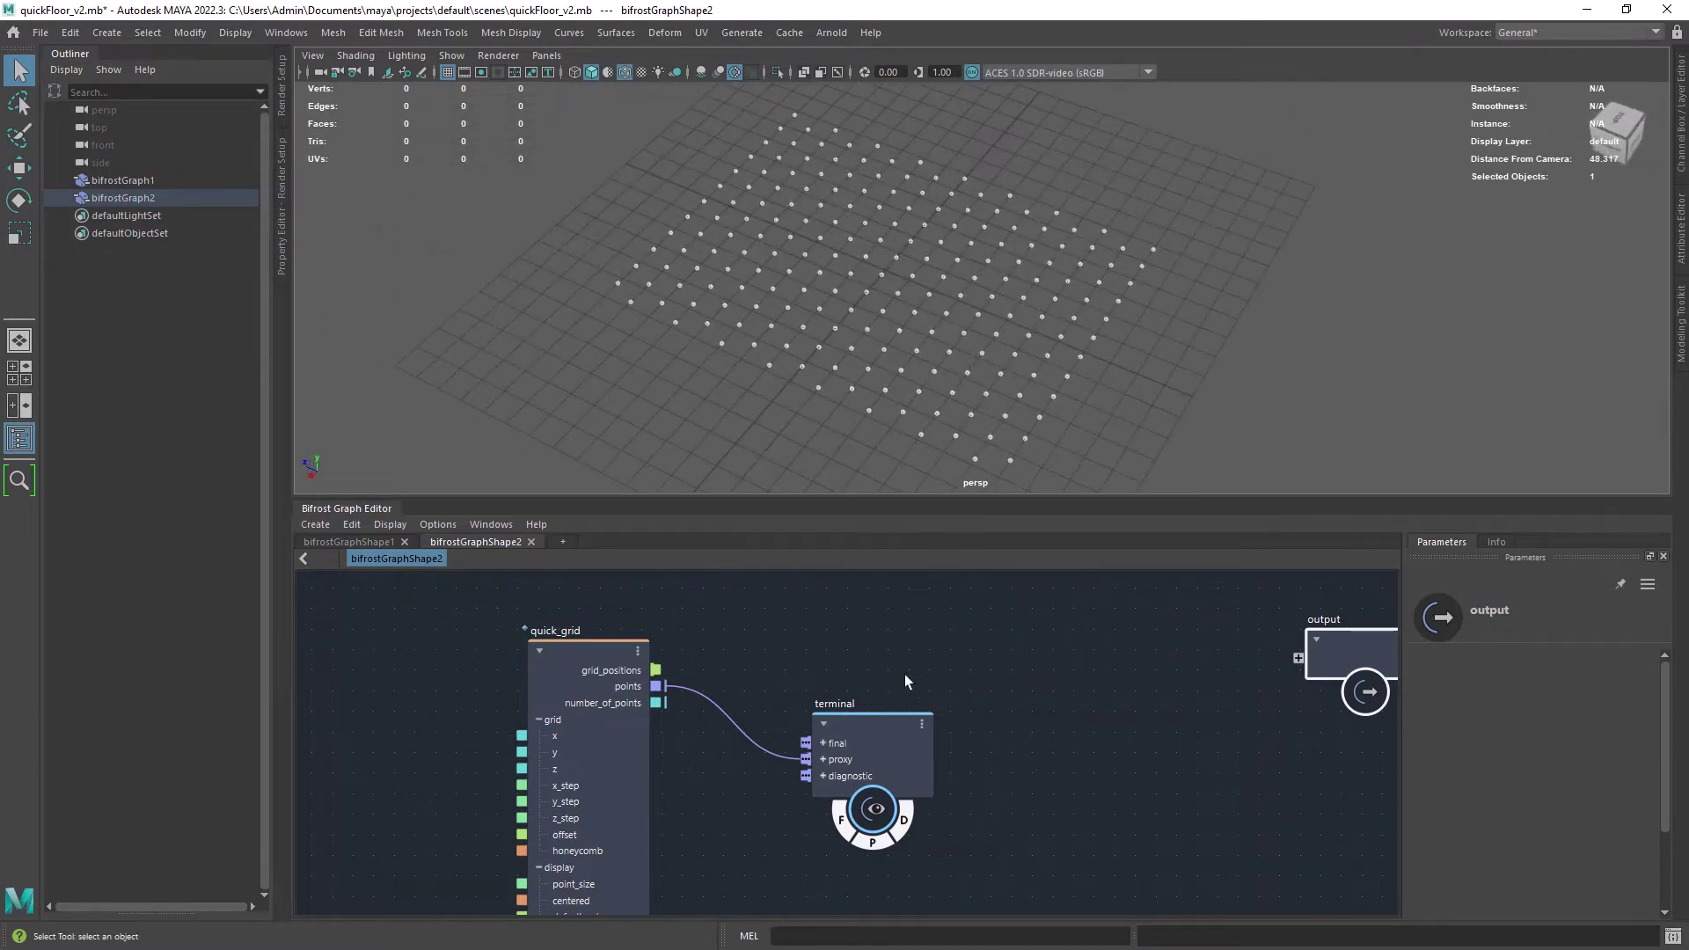
drag(865, 741, 973, 665)
scroll(818, 733, down, 2)
middle_drag(796, 736, 760, 684)
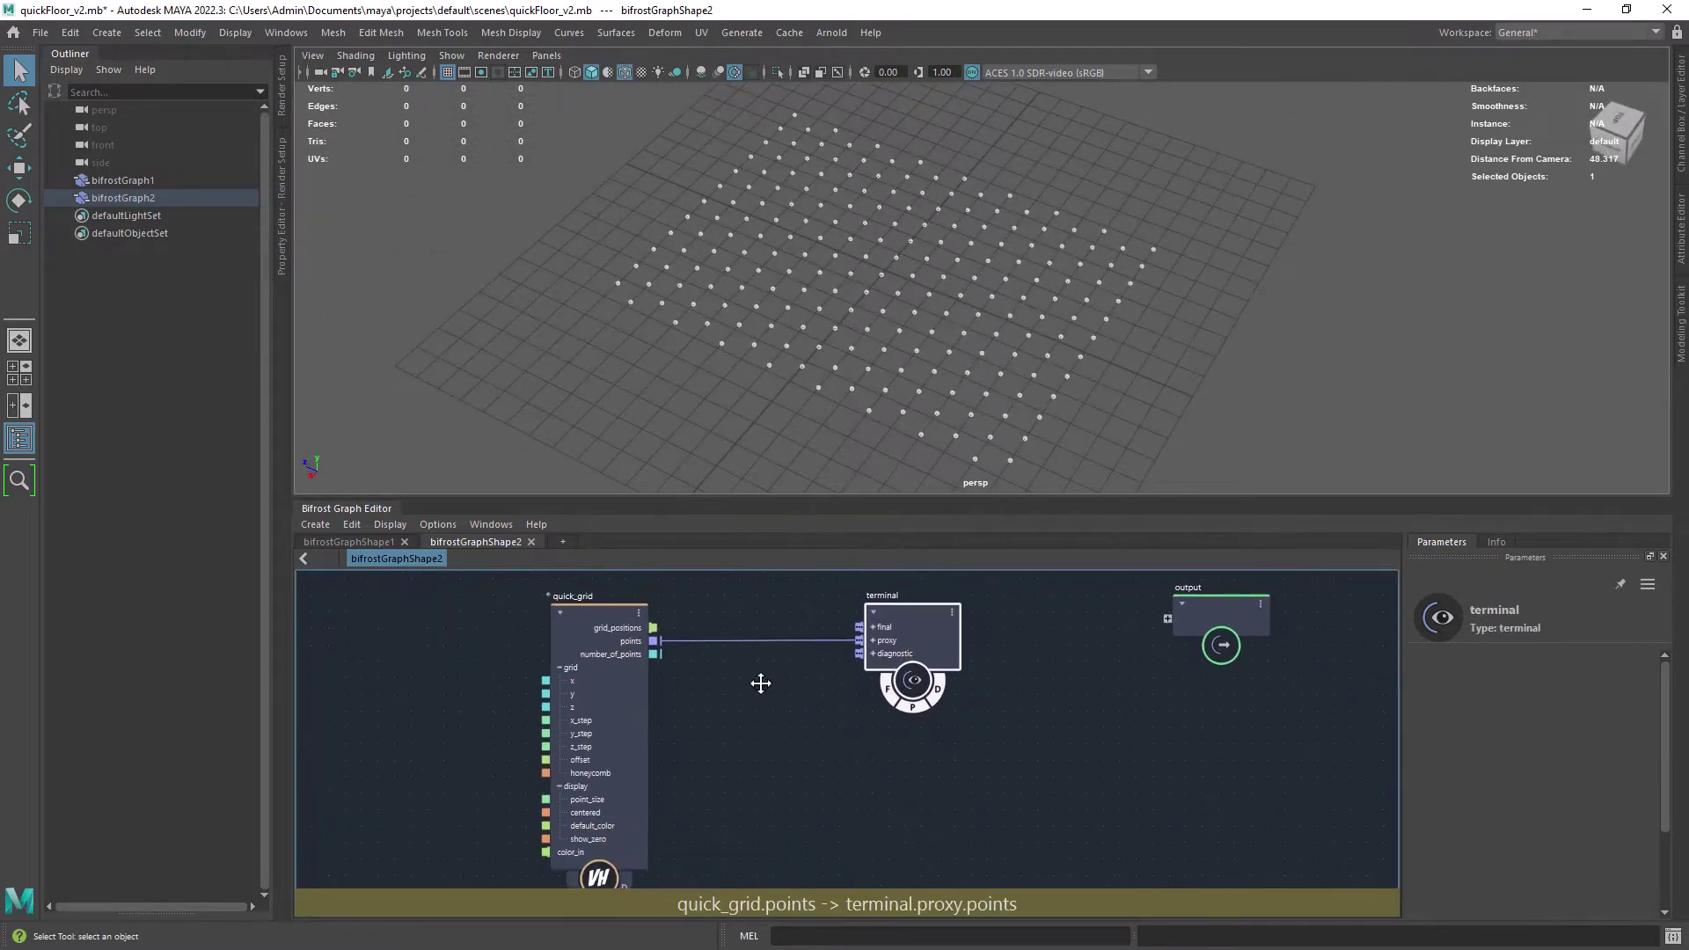
- Add a create_mesh_cube node connected to the terminal's proxy and shape it into a thin plank, length 1.258 and width 8.288
alt+right_drag(830, 721, 775, 693)
key(Tab)
text(cre)
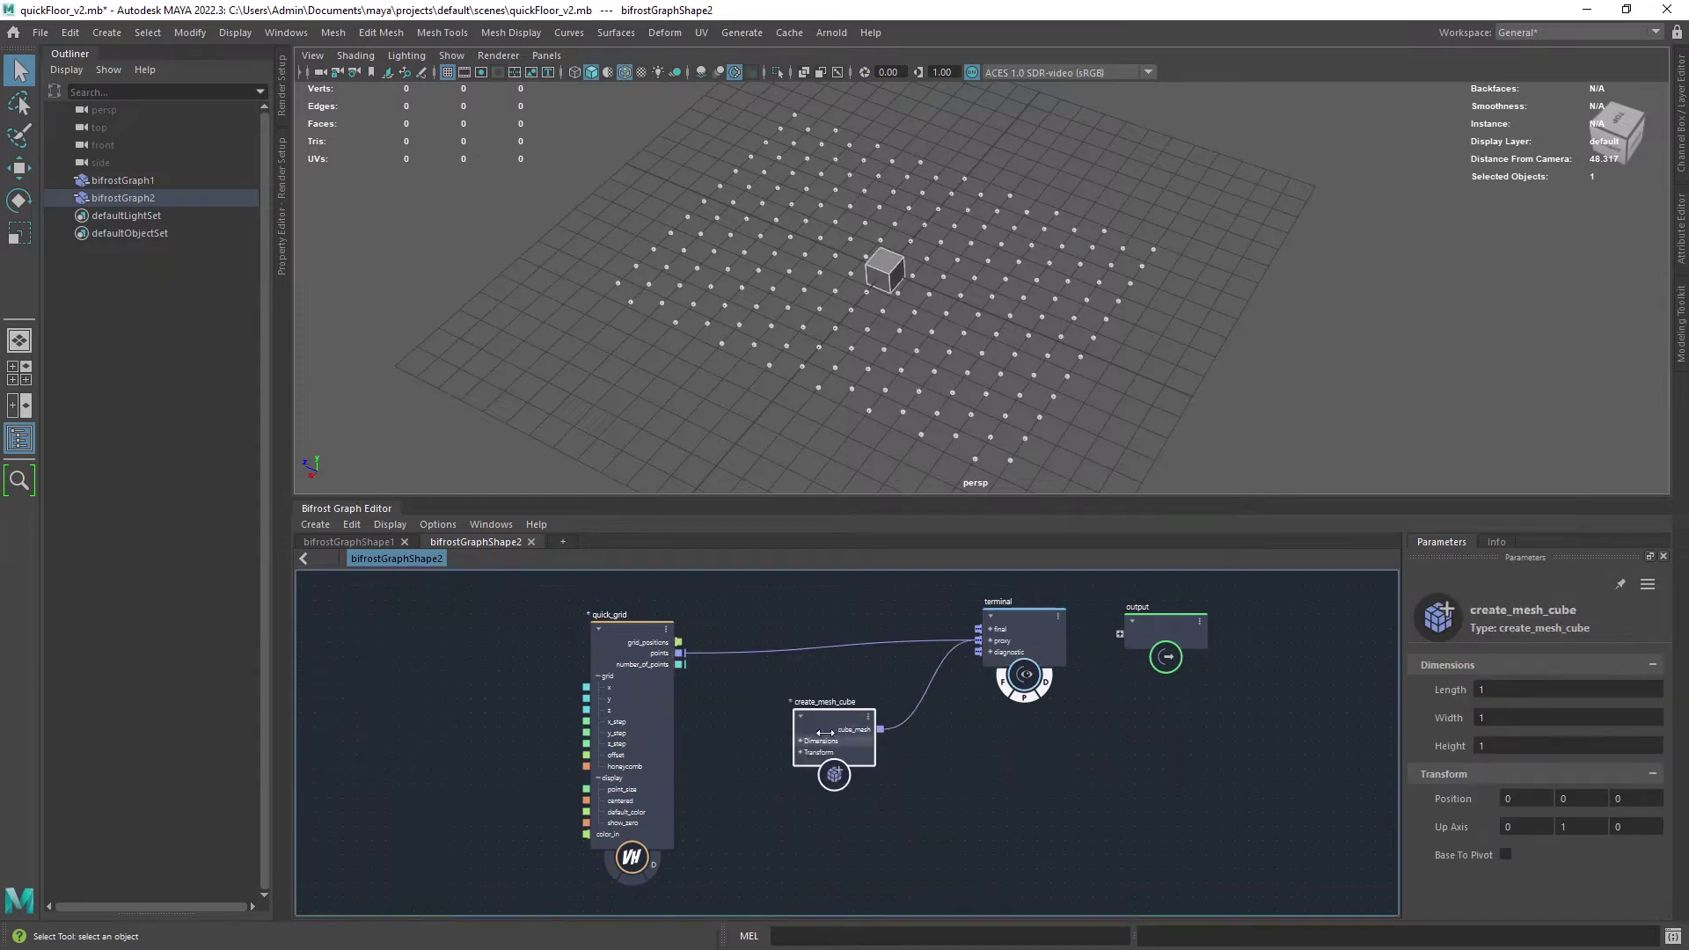
drag(1429, 718, 1448, 723)
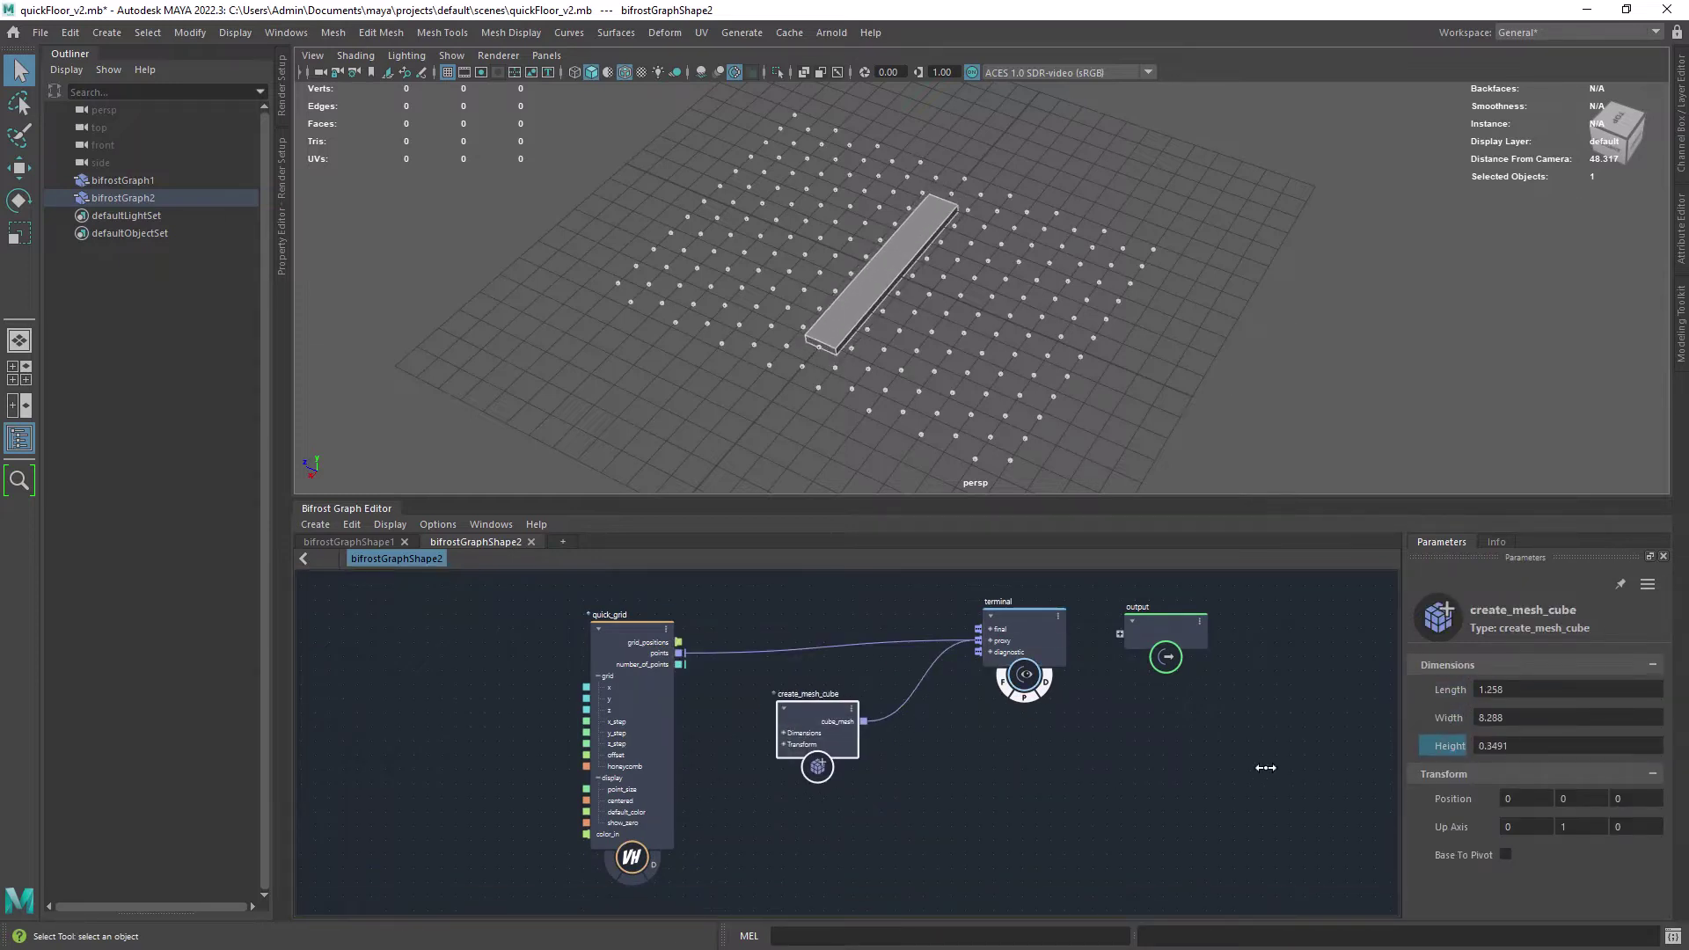
drag(1266, 767, 1232, 768)
- Add a create_instances node fed by quick_grid's points and the cube mesh, with its instances output connected to the terminal's proxy
key(Tab)
text(cre)
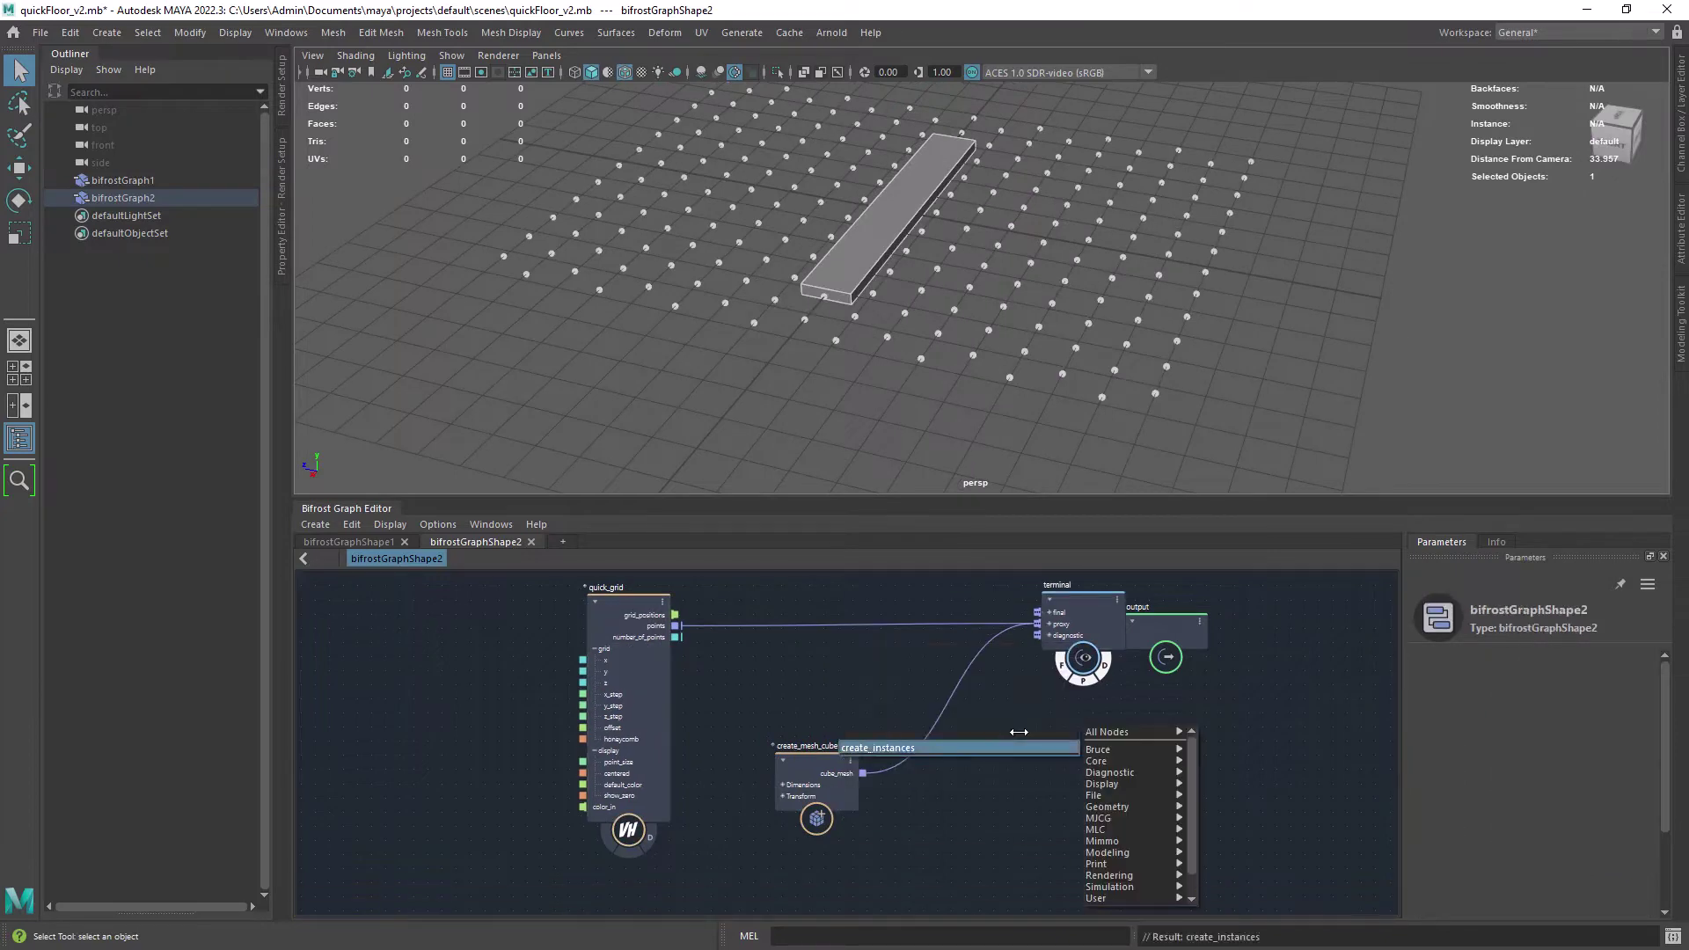
key(Return)
drag(674, 627, 888, 656)
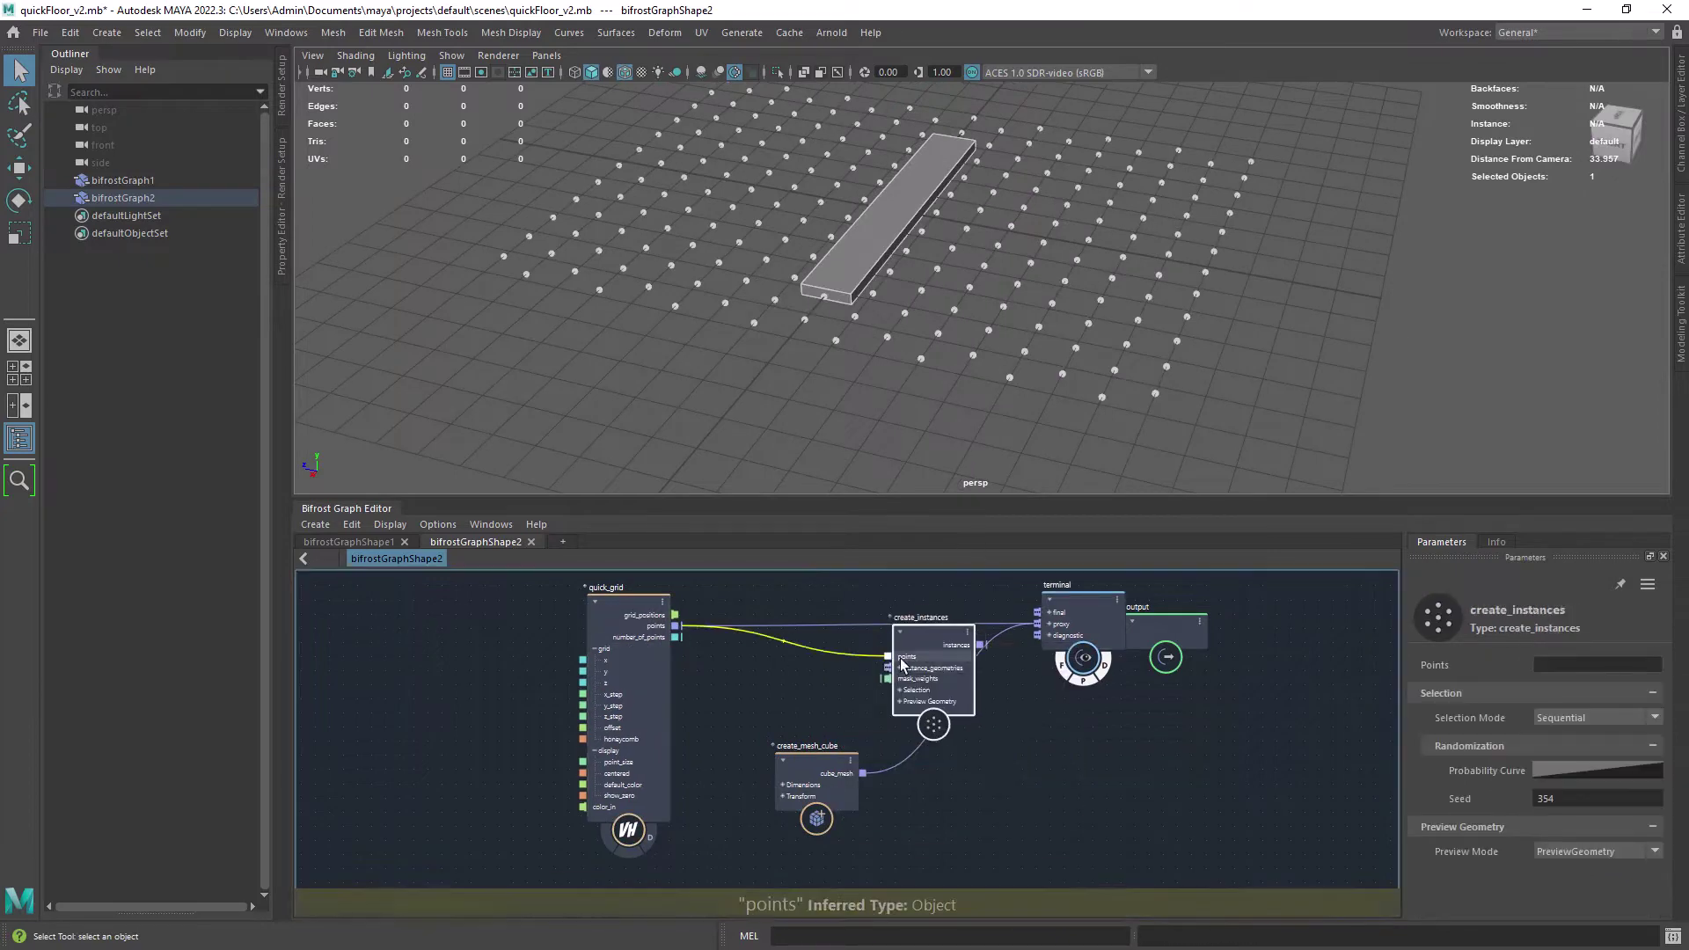
drag(862, 773, 1037, 624)
alt+drag(967, 308, 932, 343)
- Enlarge quick_grid's point size and set X to 5, Z to 38, X step to 3.103 and Z step to 0.5024
drag(613, 616, 614, 622)
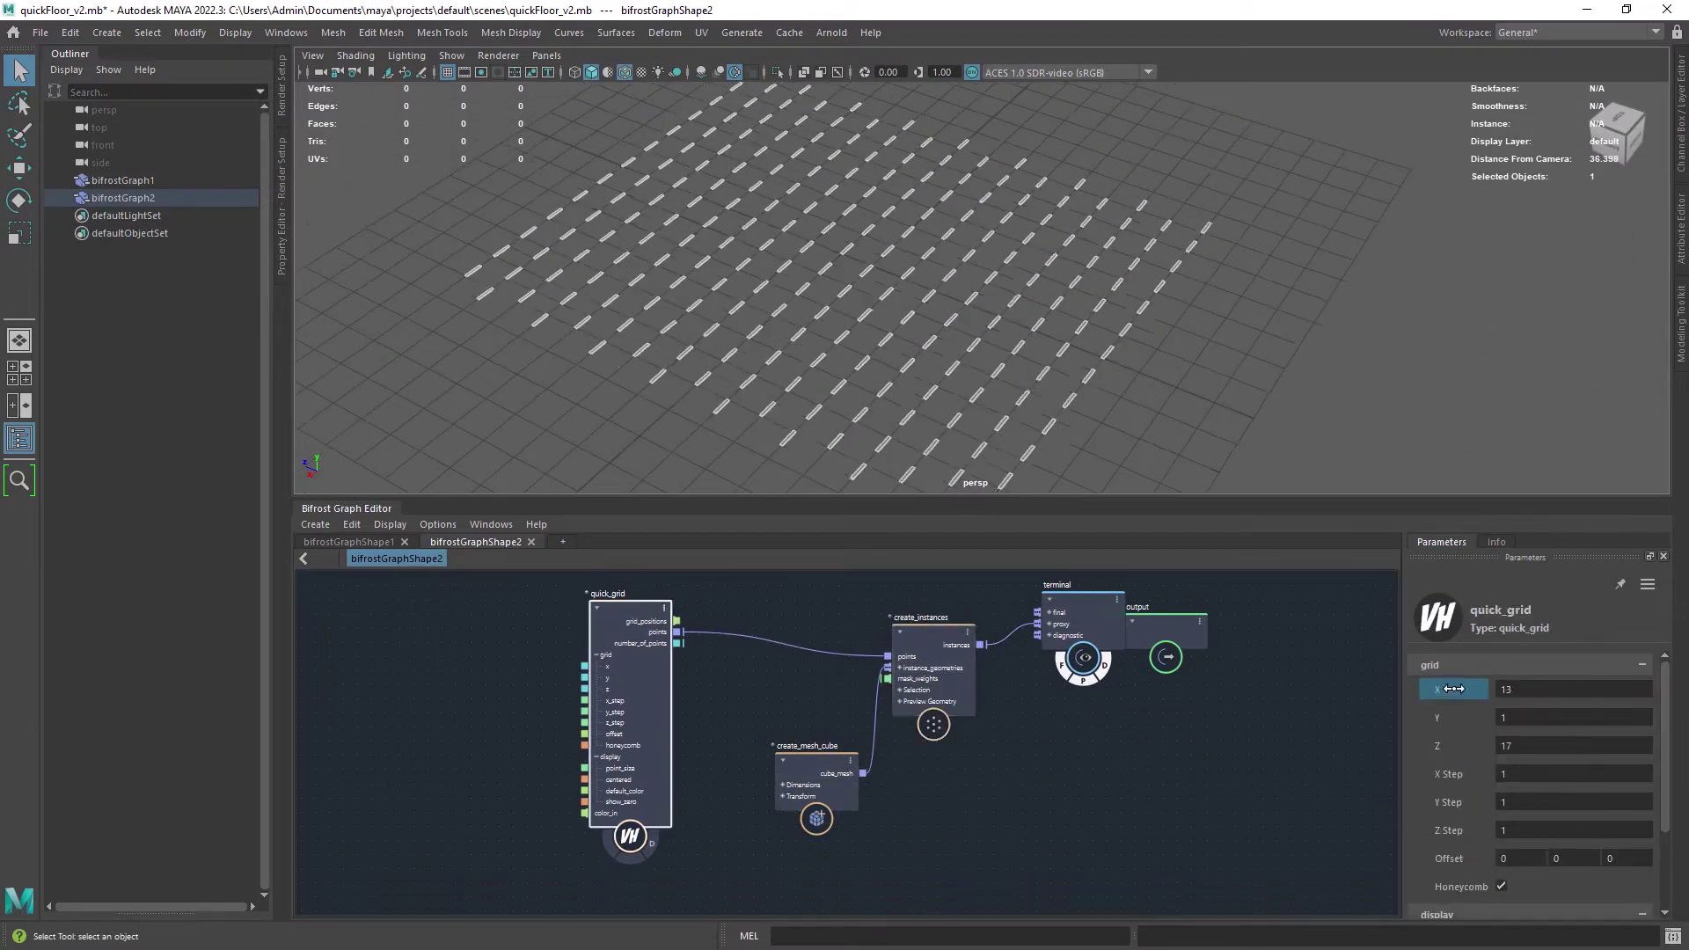
scroll(1637, 730, down, 3)
drag(1467, 824, 1549, 803)
drag(1469, 718, 1330, 737)
drag(1457, 661, 1493, 671)
drag(1664, 763, 1665, 688)
drag(1427, 697, 1515, 737)
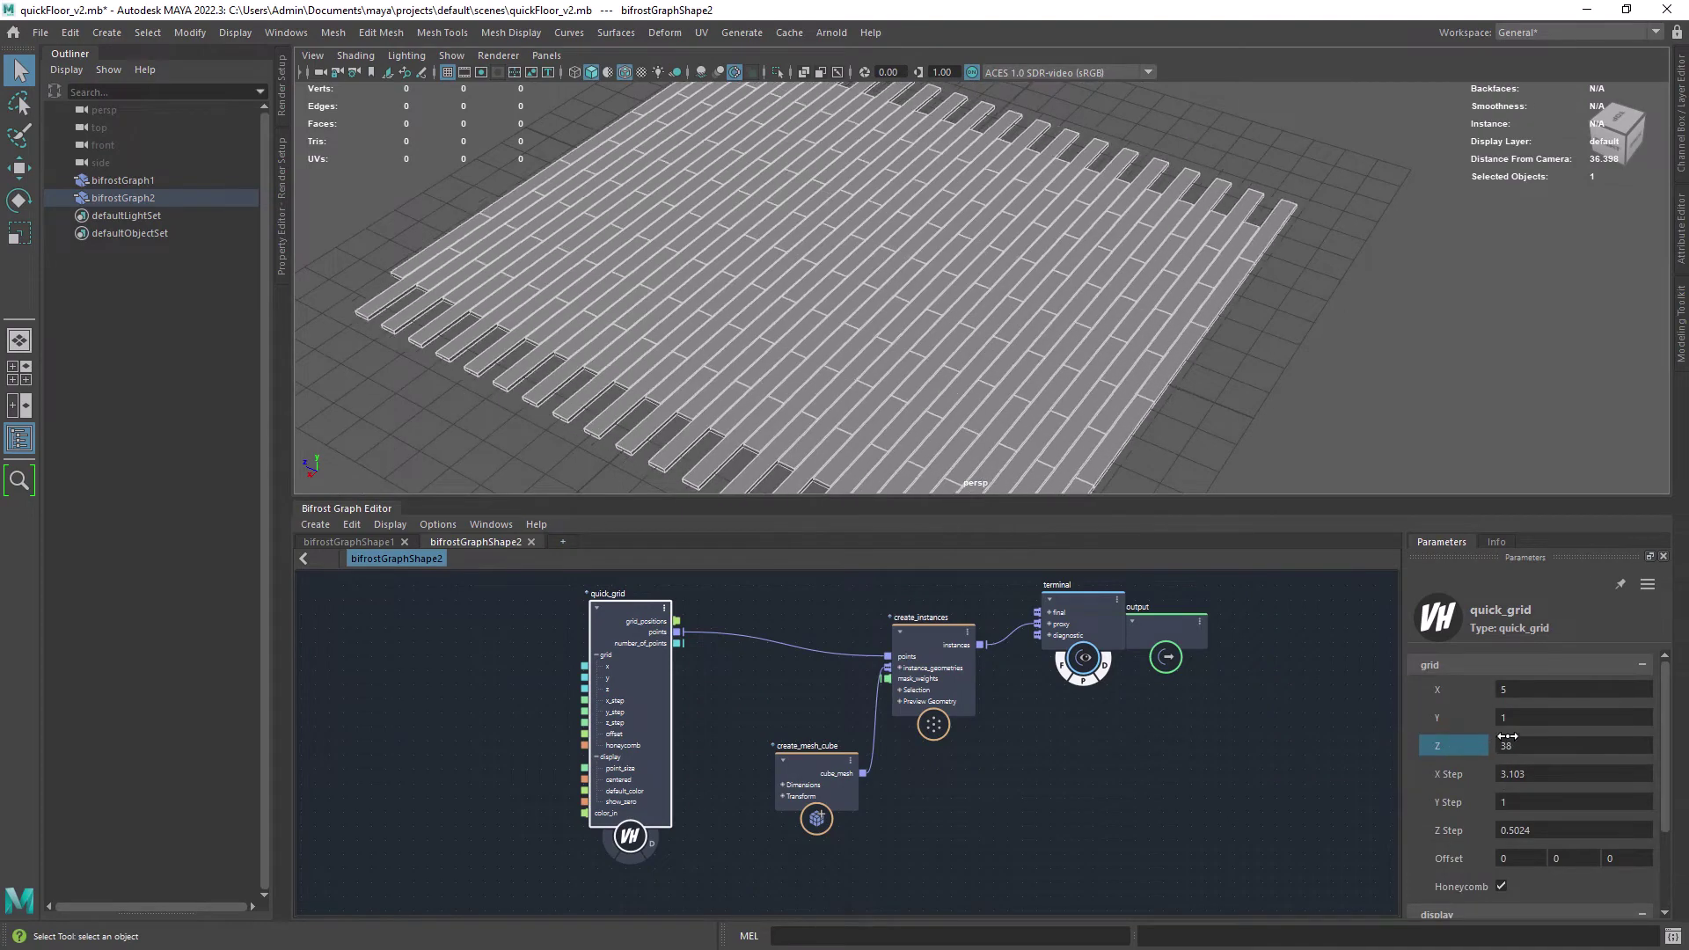
- Spread the output, terminal, create_instances and create_mesh_cube nodes further apart in the graph
click(1227, 369)
alt+drag(1227, 370, 816, 480)
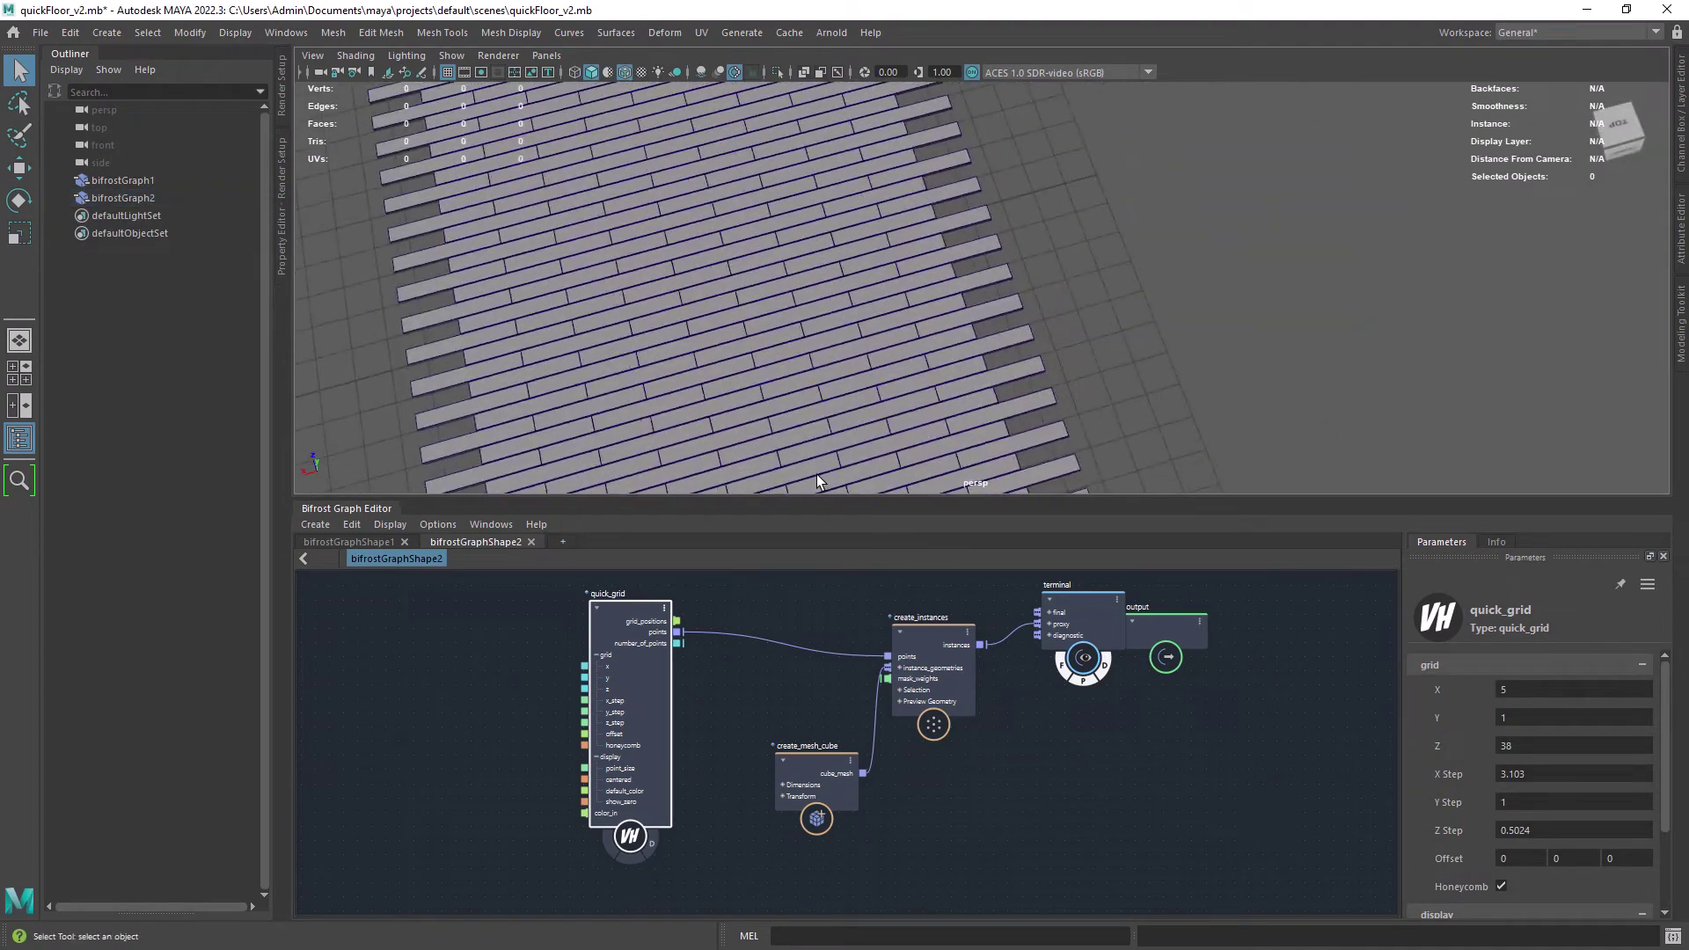
alt+right_drag(1101, 455, 886, 392)
alt+drag(885, 392, 942, 355)
drag(1174, 626, 1353, 609)
click(1095, 620)
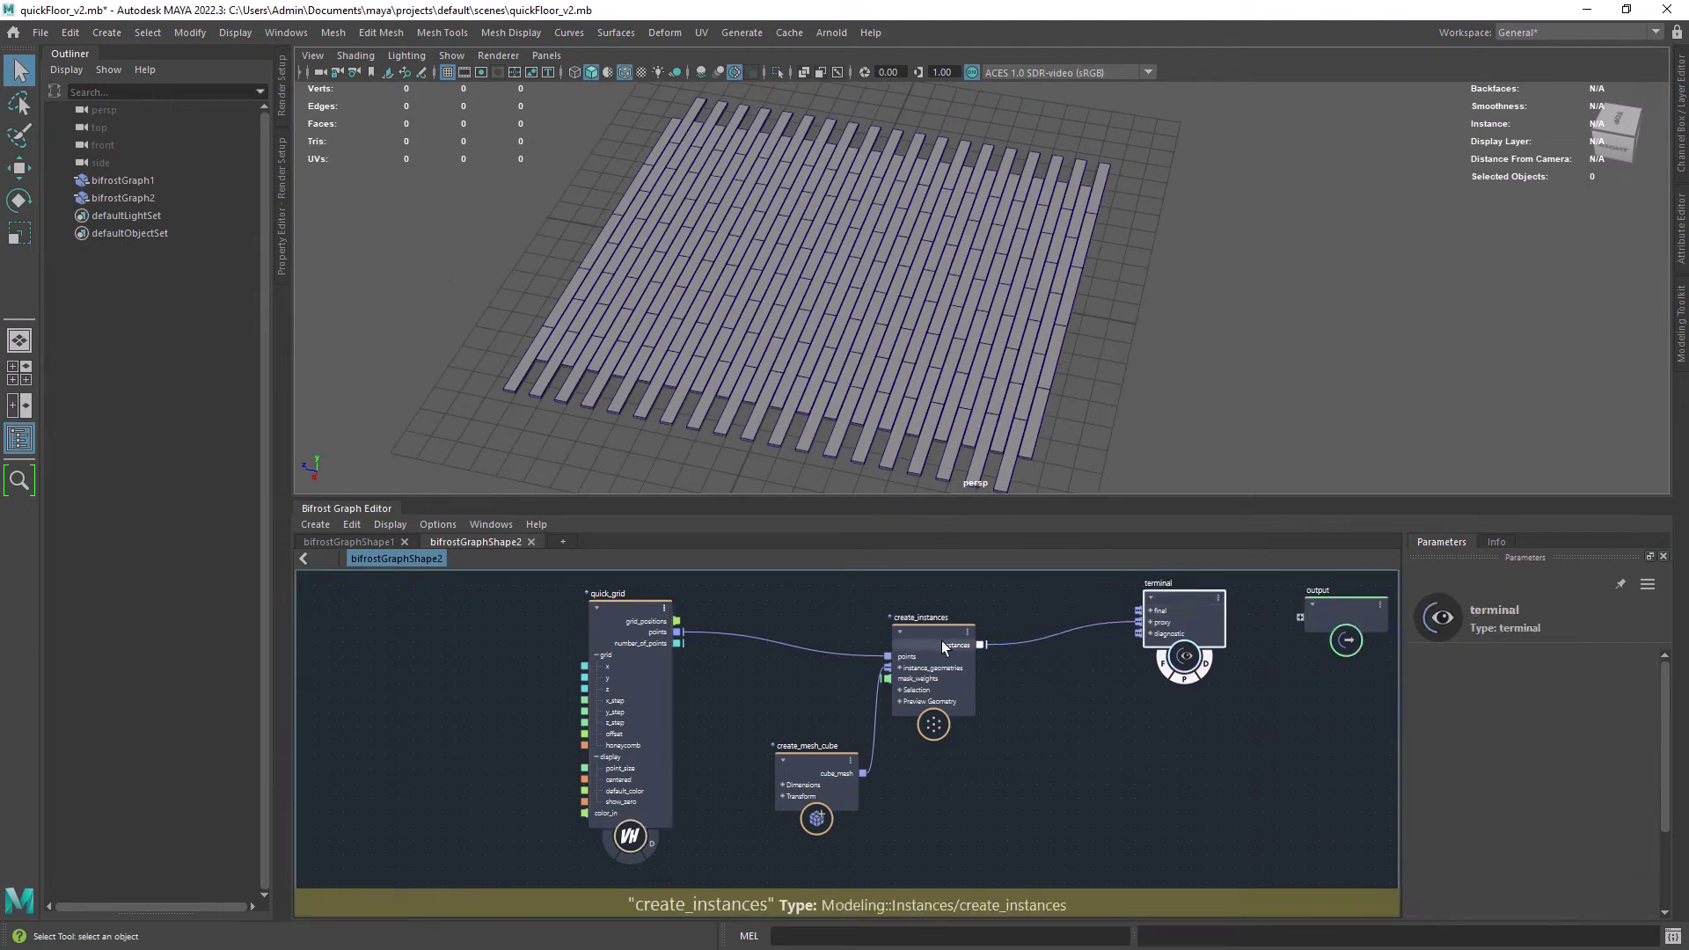
drag(941, 646, 1004, 642)
drag(822, 767, 853, 766)
- Reduce the quick_grid to a single row of planks with X set to 12 and Z set to 1
click(635, 618)
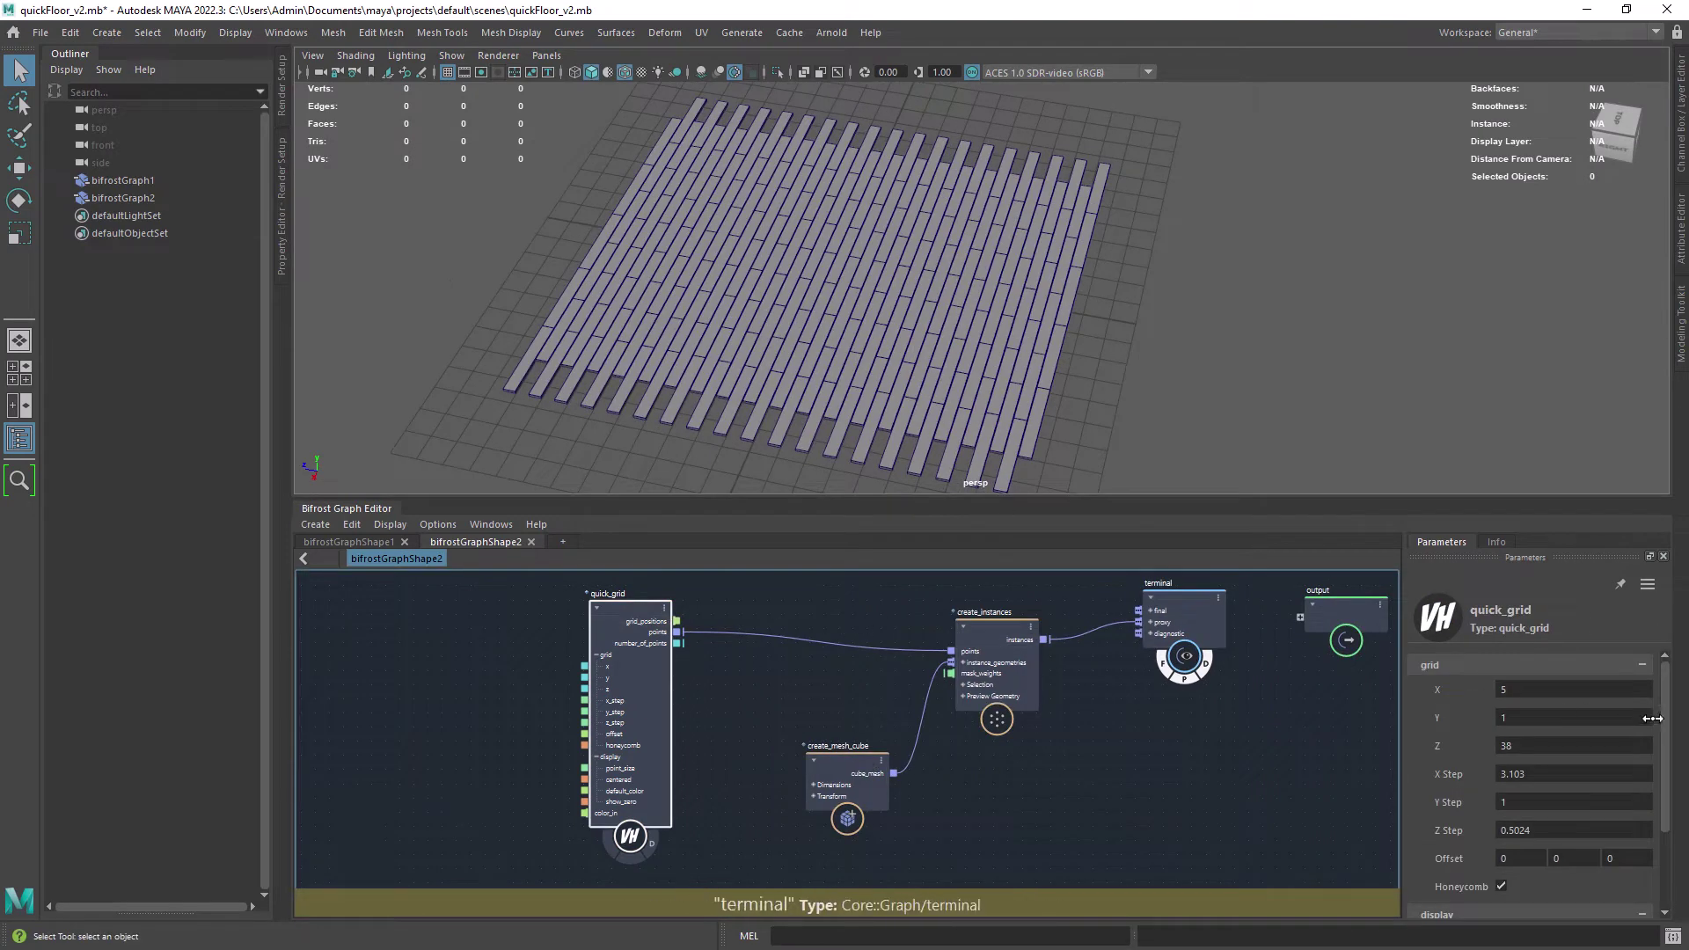
drag(1462, 691, 1493, 695)
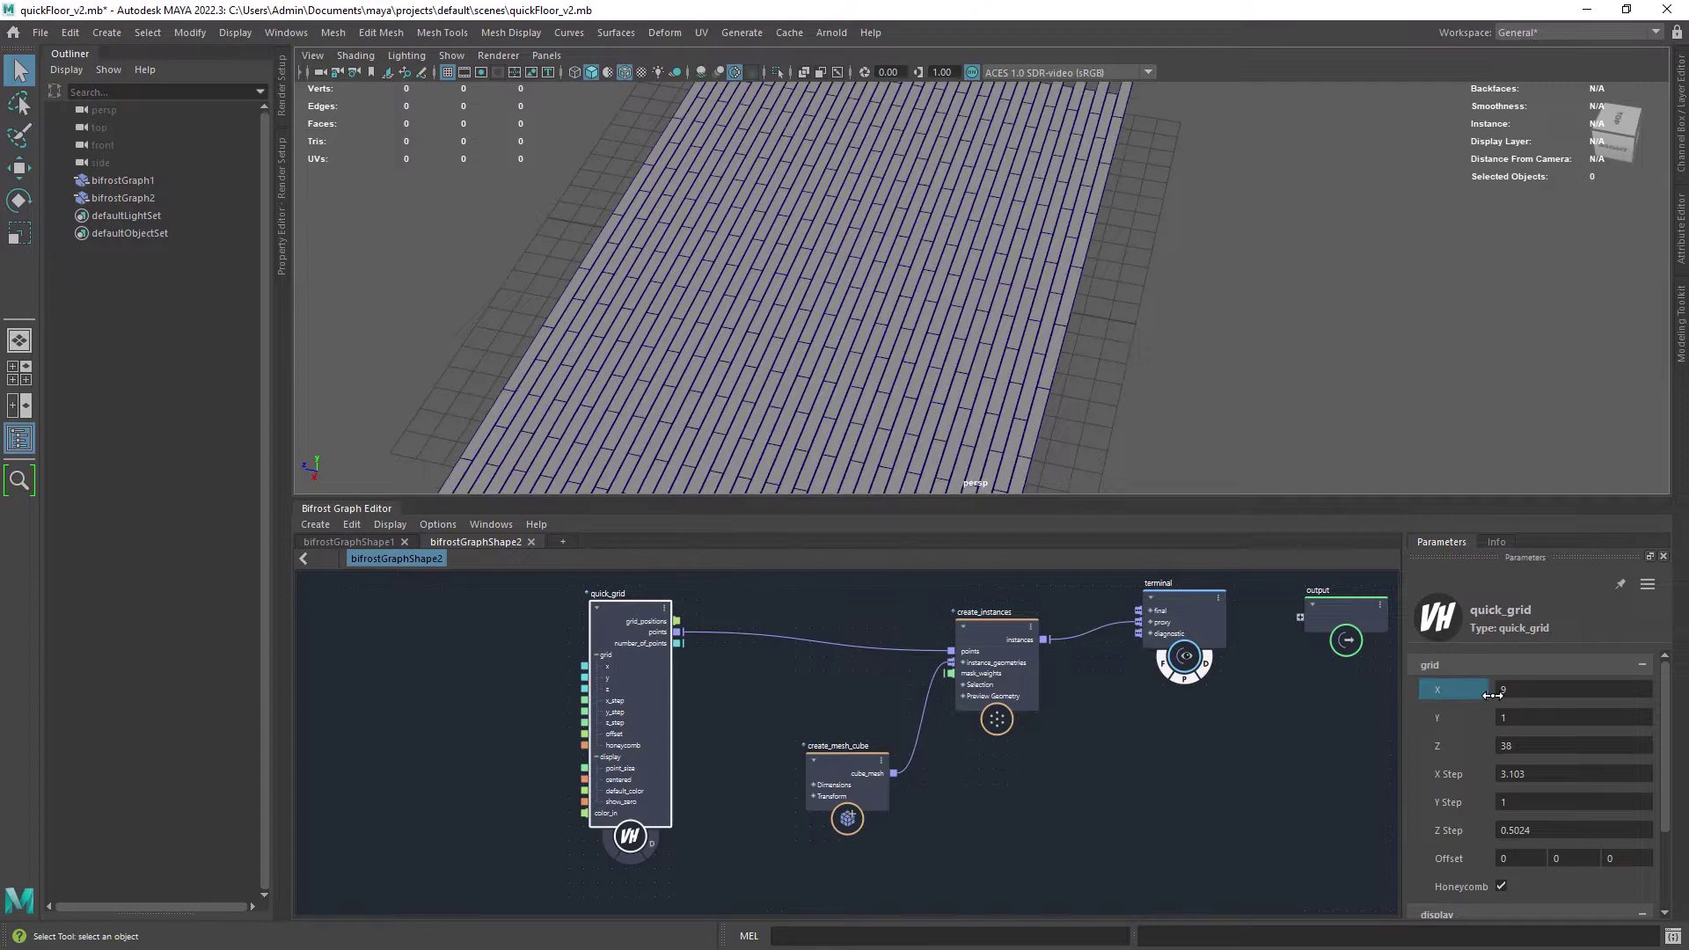
alt+right_drag(1314, 376, 1080, 255)
double_click(1525, 749)
text(1)
key(Return)
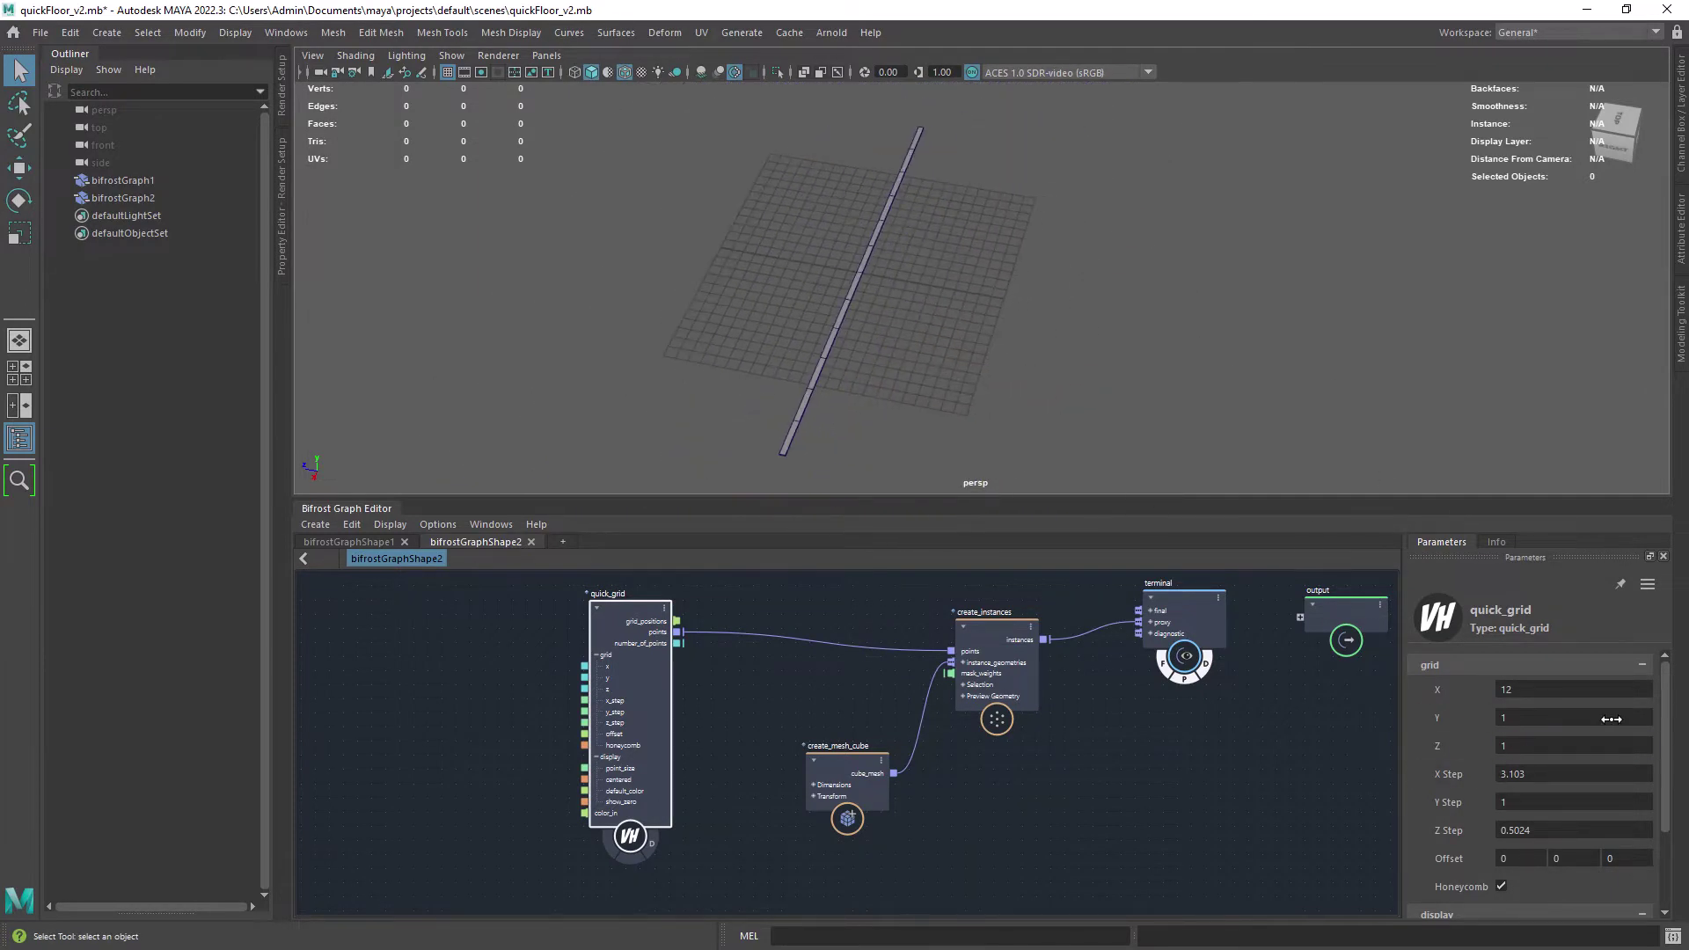
- Set quick_grid's X step to 6.49, Z step to 1 and display point size to 0.06
double_click(1520, 825)
mouse_move(1664, 717)
mouse_down()
mouse_move(1664, 797)
mouse_move(1660, 695)
mouse_up()
text(0.06)
key(Return)
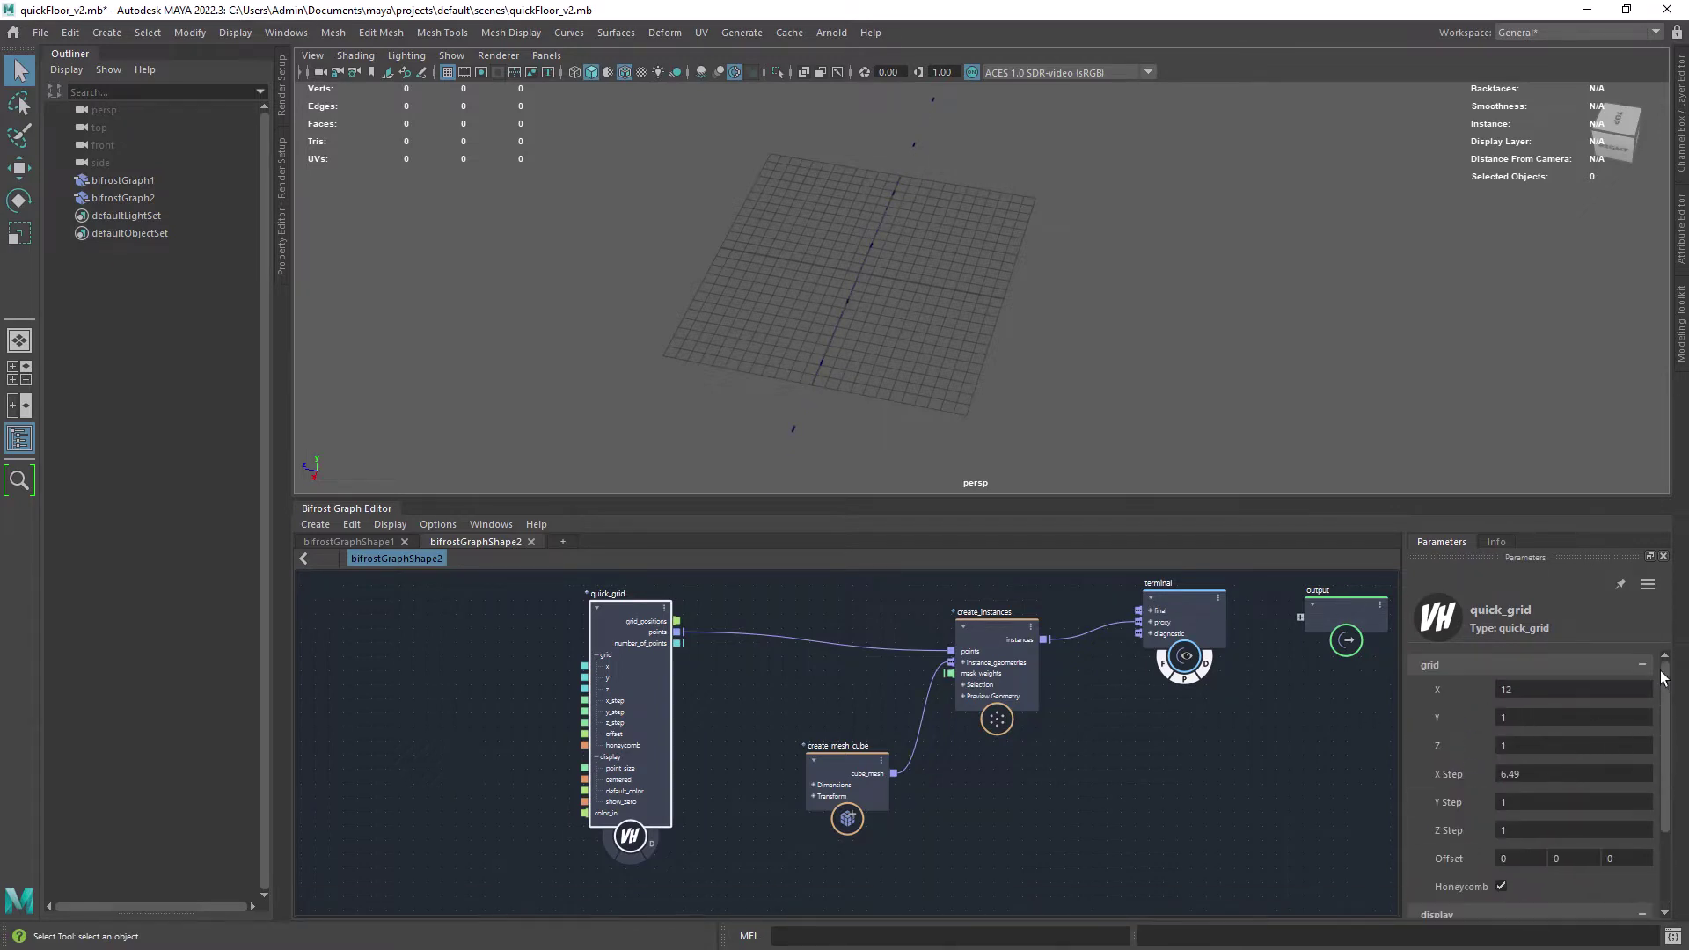
- Add a set_geo_property node for the property point_size and connect quick_grid's points to its geometry input
click(829, 698)
key(Tab)
text(s)
key(Return)
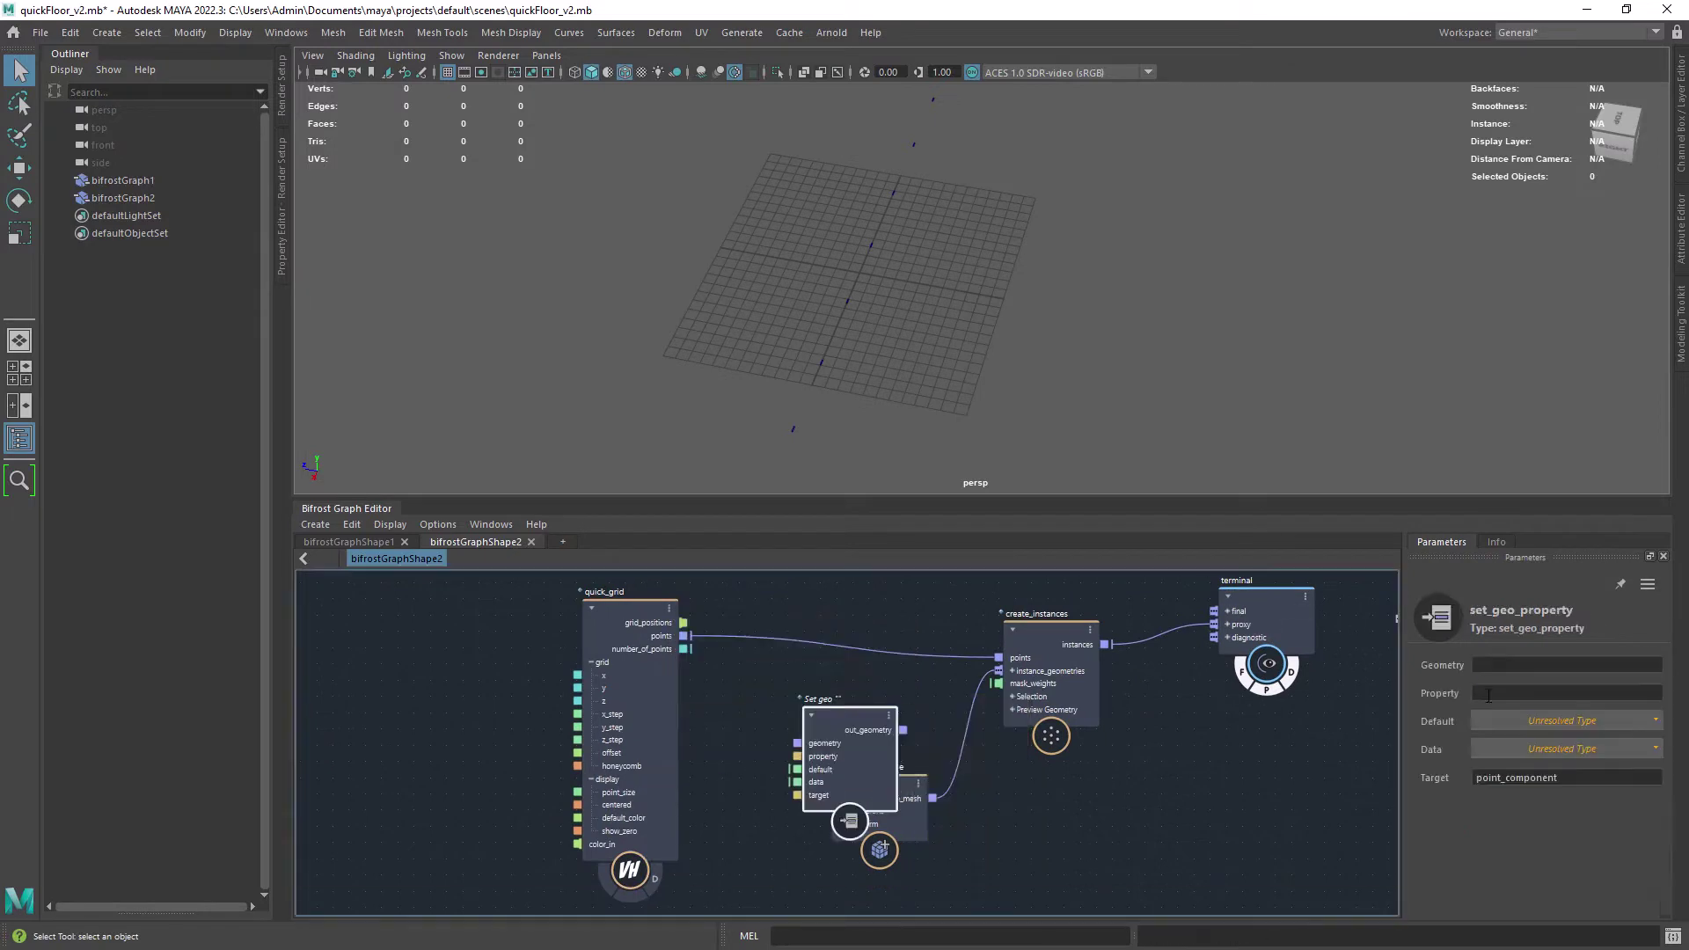
text(point_size)
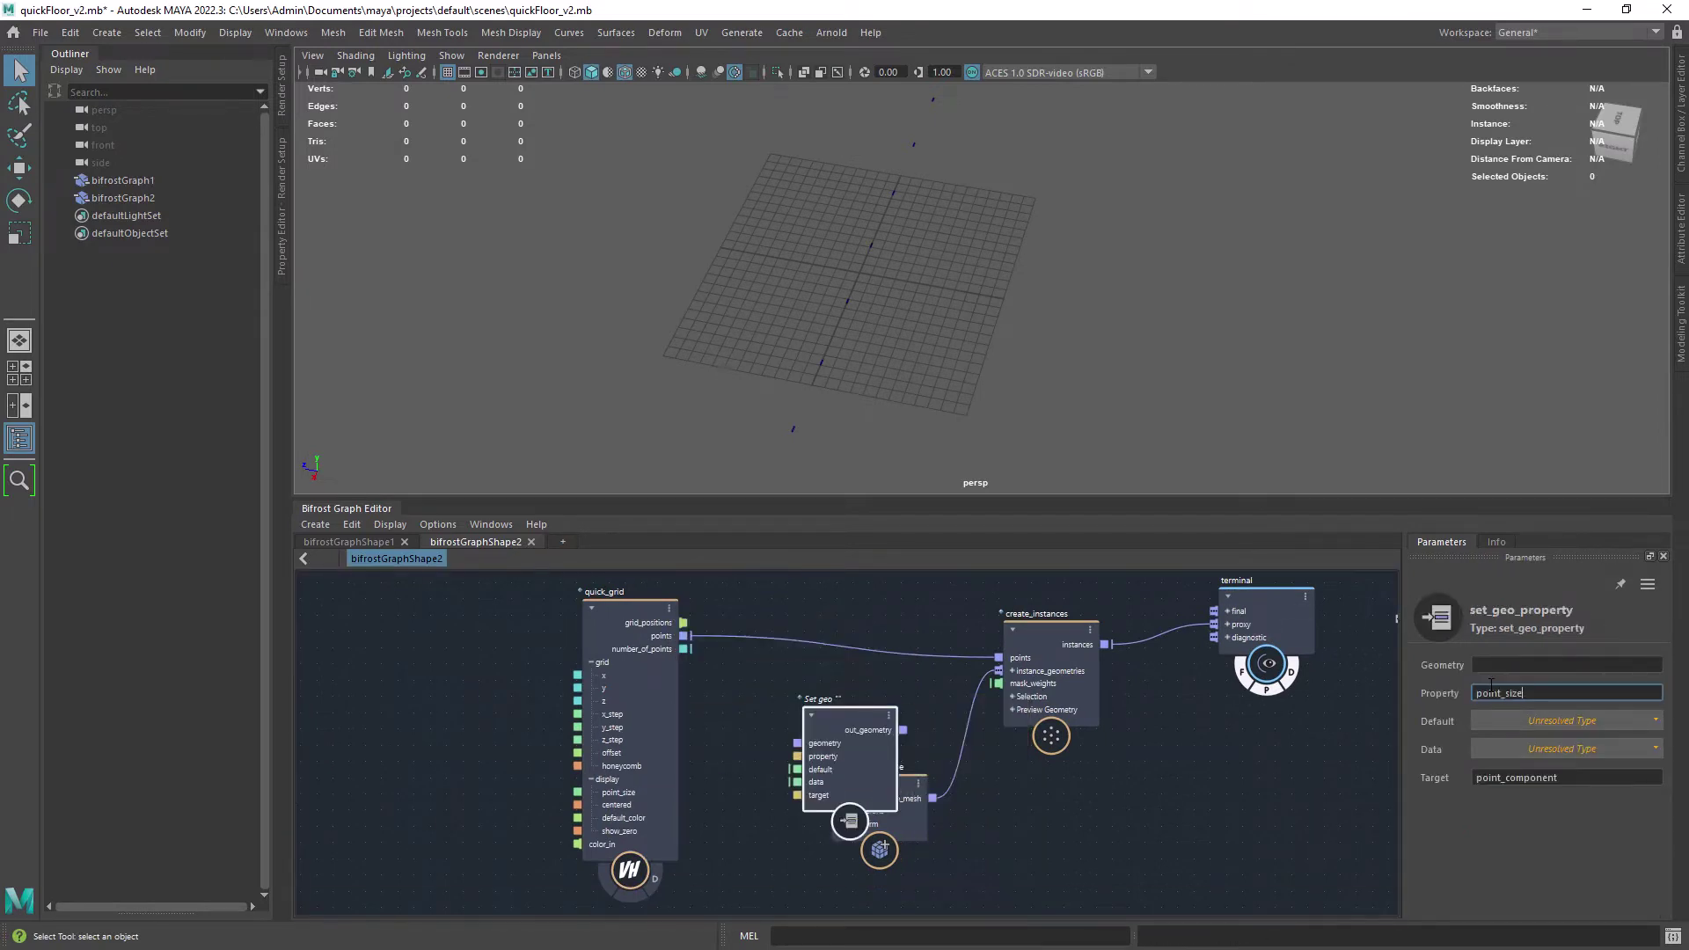
key(Return)
drag(846, 726, 855, 670)
drag(684, 636, 807, 686)
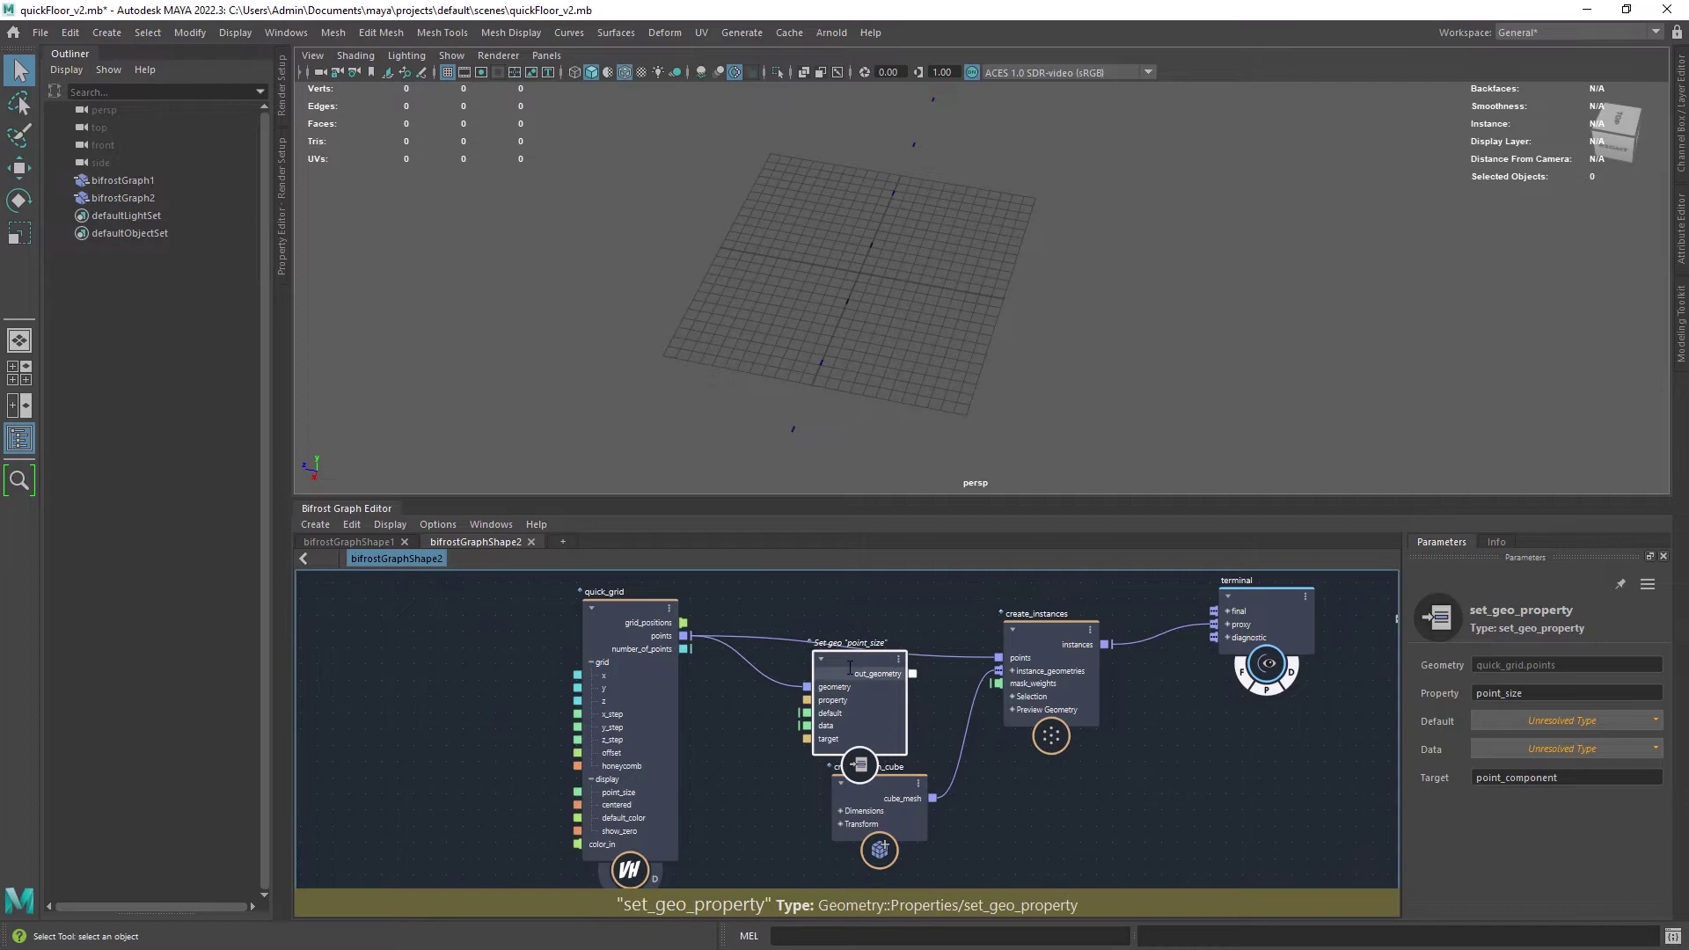
- Create a float value node of 0.8 feeding the data input of the point_size property node
right_click(836, 746)
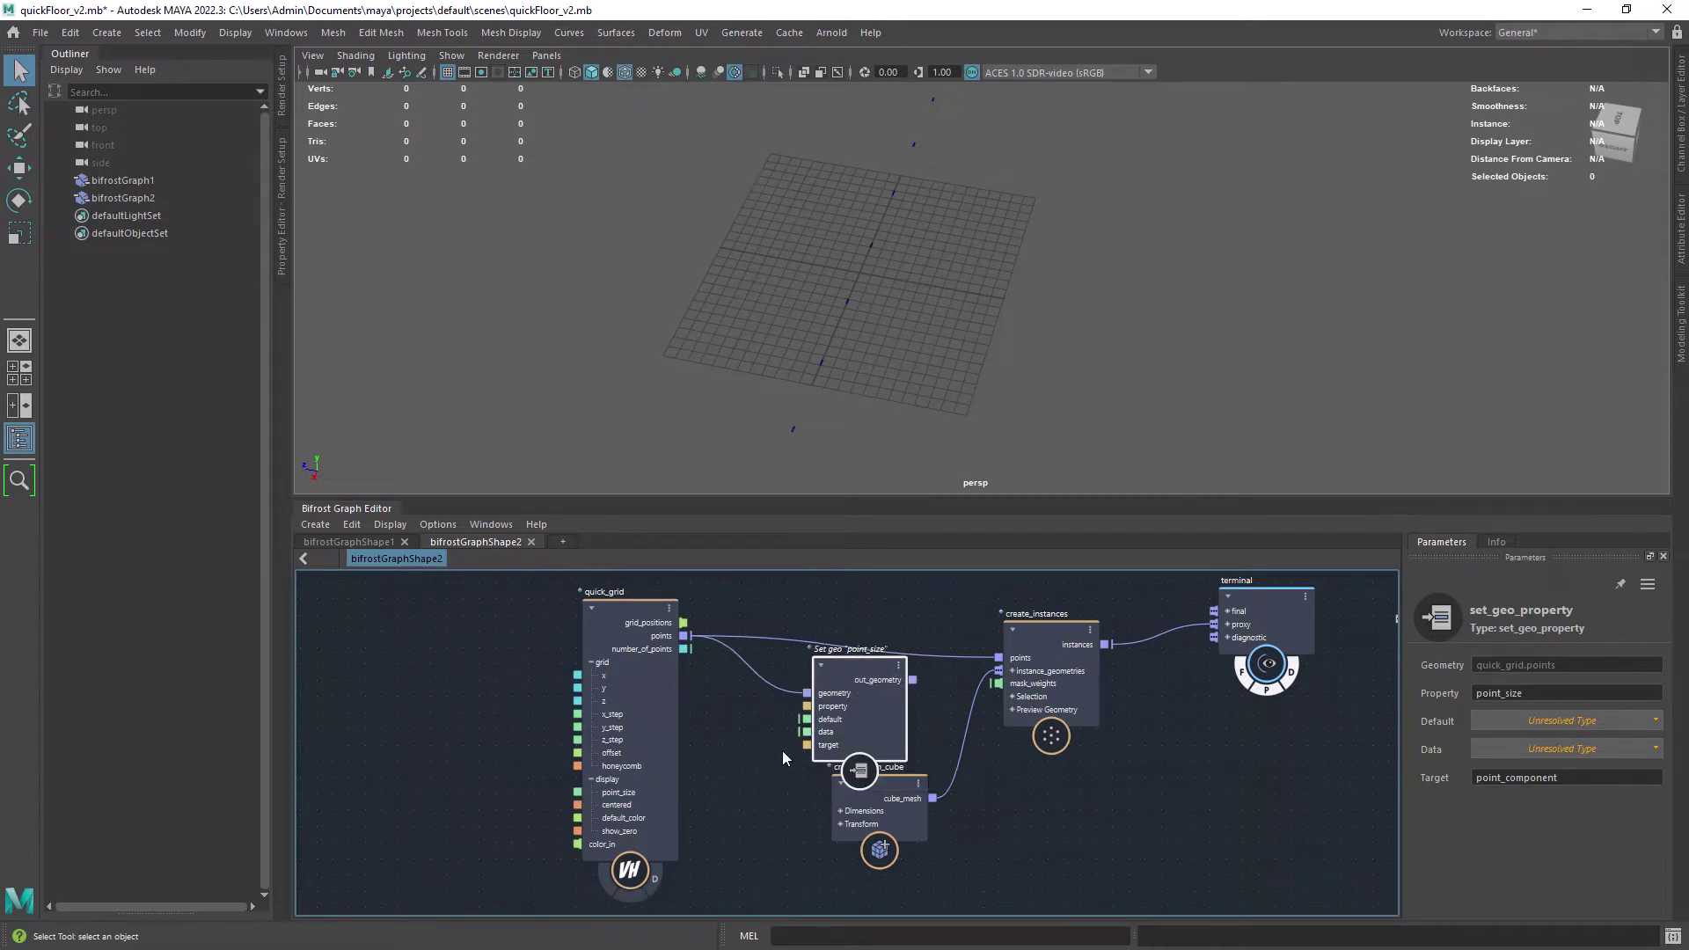
right_click(845, 733)
click(864, 781)
scroll(850, 803, down, 4)
middle_drag(779, 818, 756, 694)
drag(730, 813, 749, 672)
double_click(1484, 712)
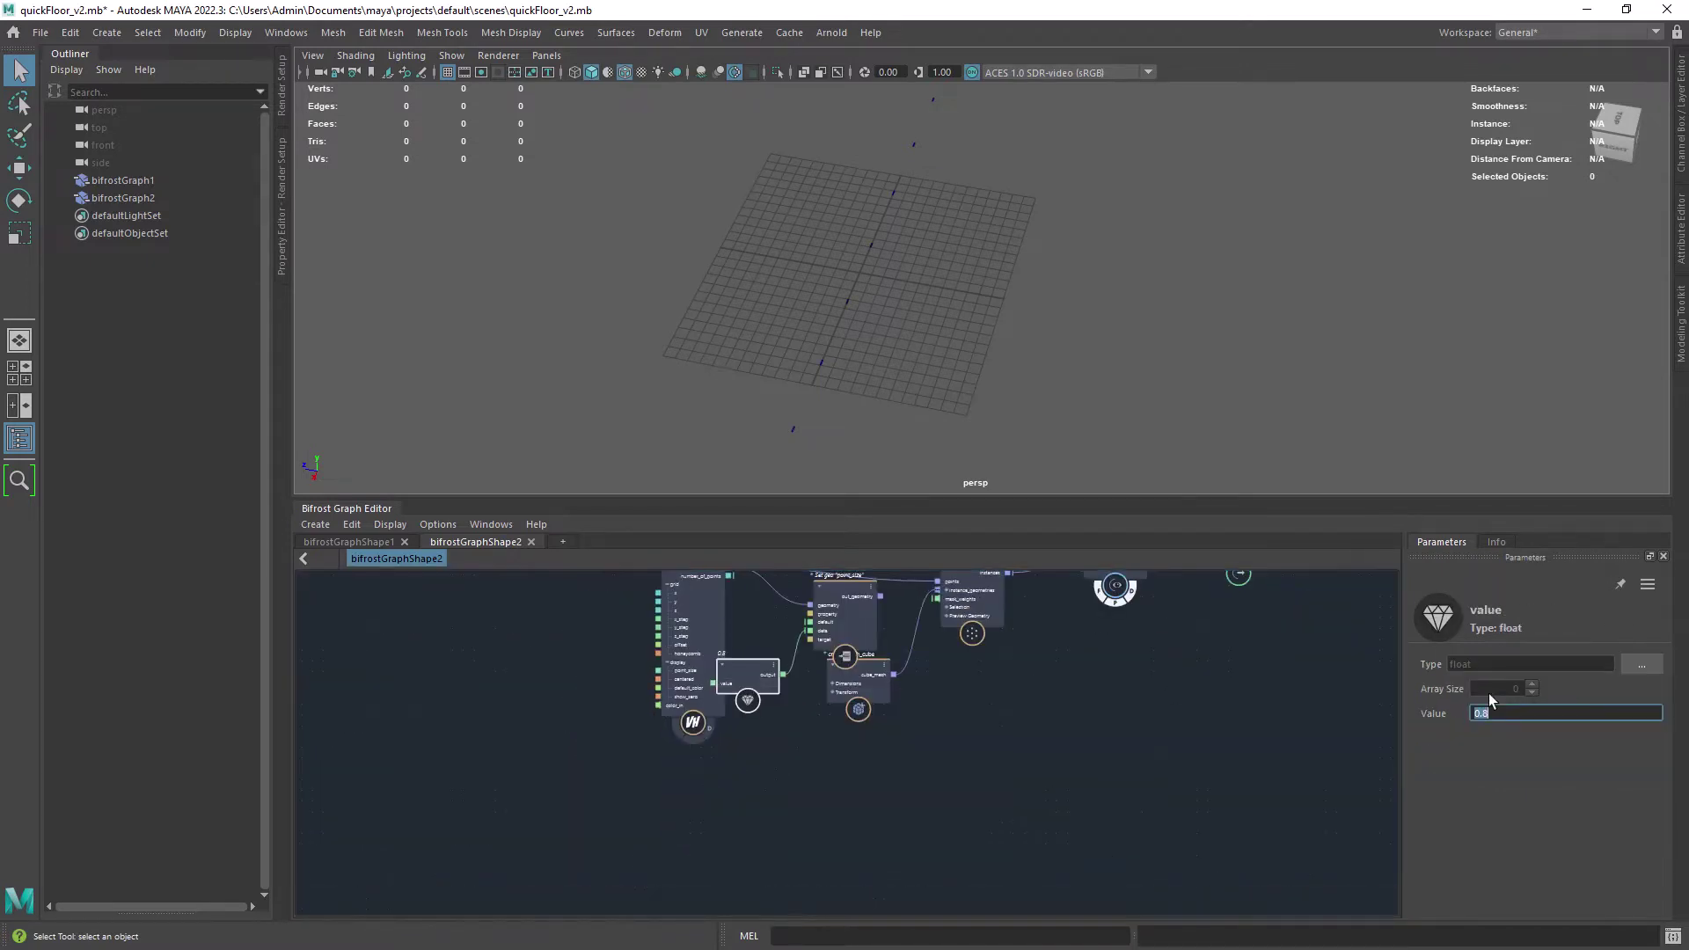
text(1)
key(Return)
- Connect the point_size property node's out_geometry to the points input of create_instances
middle_drag(889, 669, 889, 763)
scroll(885, 703, up, 4)
drag(878, 684, 965, 663)
- Set quick_grid's X to 6 and its X step to about 6.688 to fit the planks end to end
alt+drag(967, 334, 897, 361)
click(591, 615)
scroll(923, 308, up, 8)
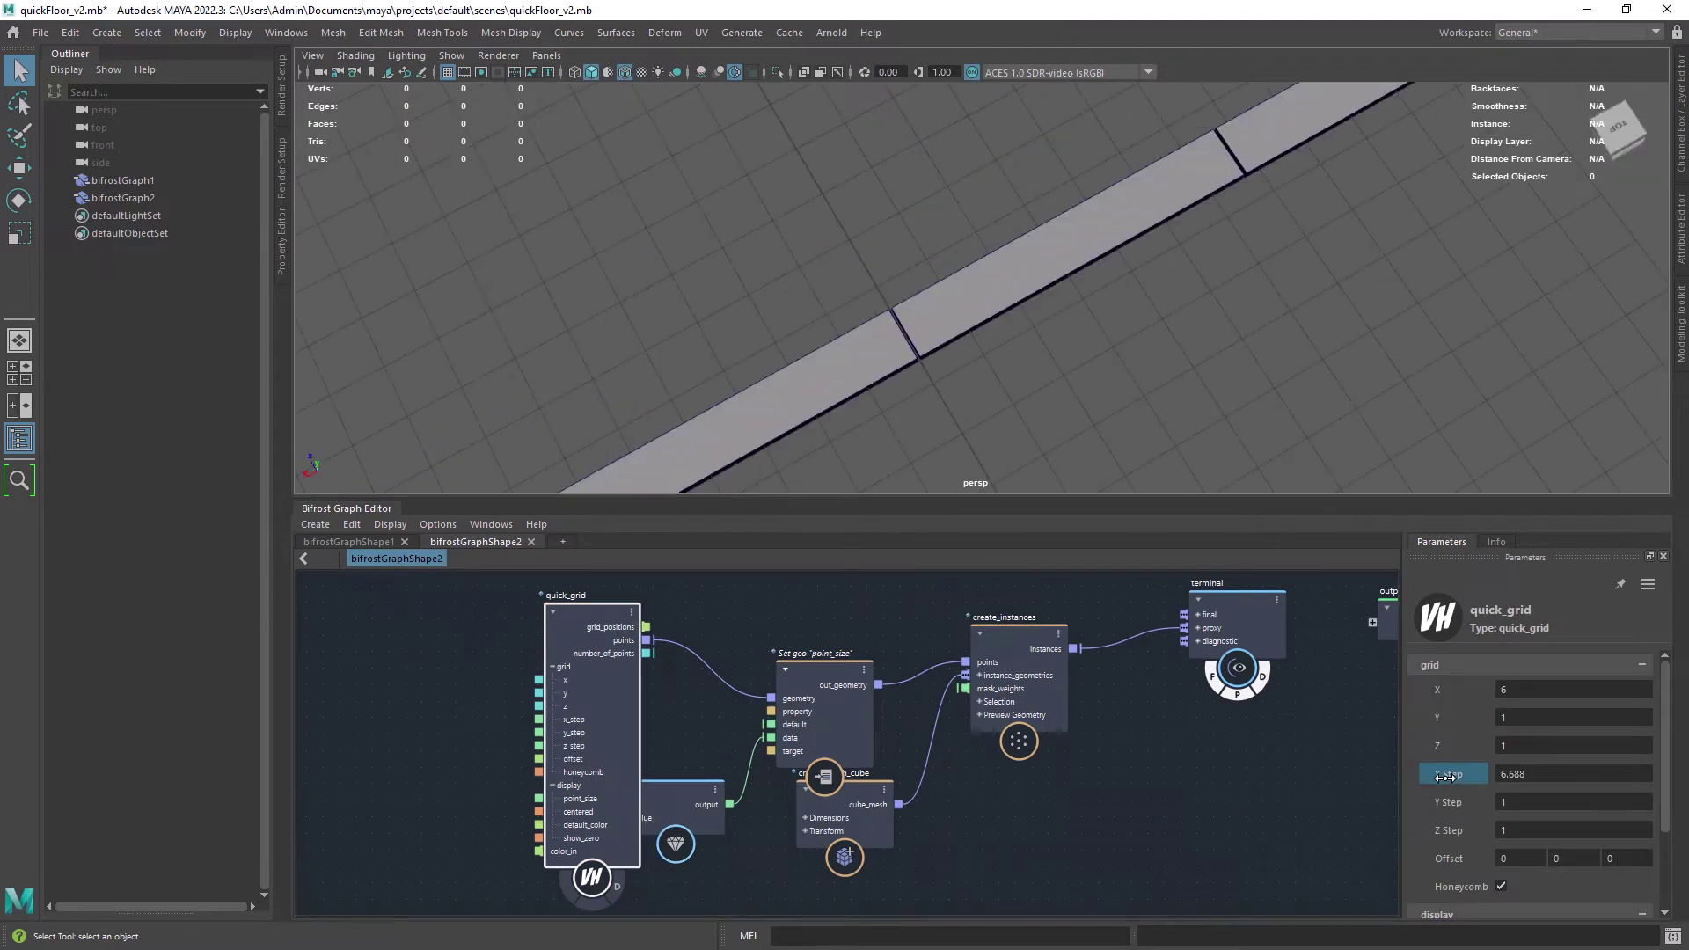
scroll(967, 299, down, 8)
- Delete the output node and move the terminal and point_size property nodes apart to free space between them
click(1263, 656)
key(Delete)
drag(1149, 629, 1323, 620)
drag(860, 660, 754, 684)
- Add a for_each node and feed the point_size property node's out_geometry into it
key(Tab)
text(for)
key(Return)
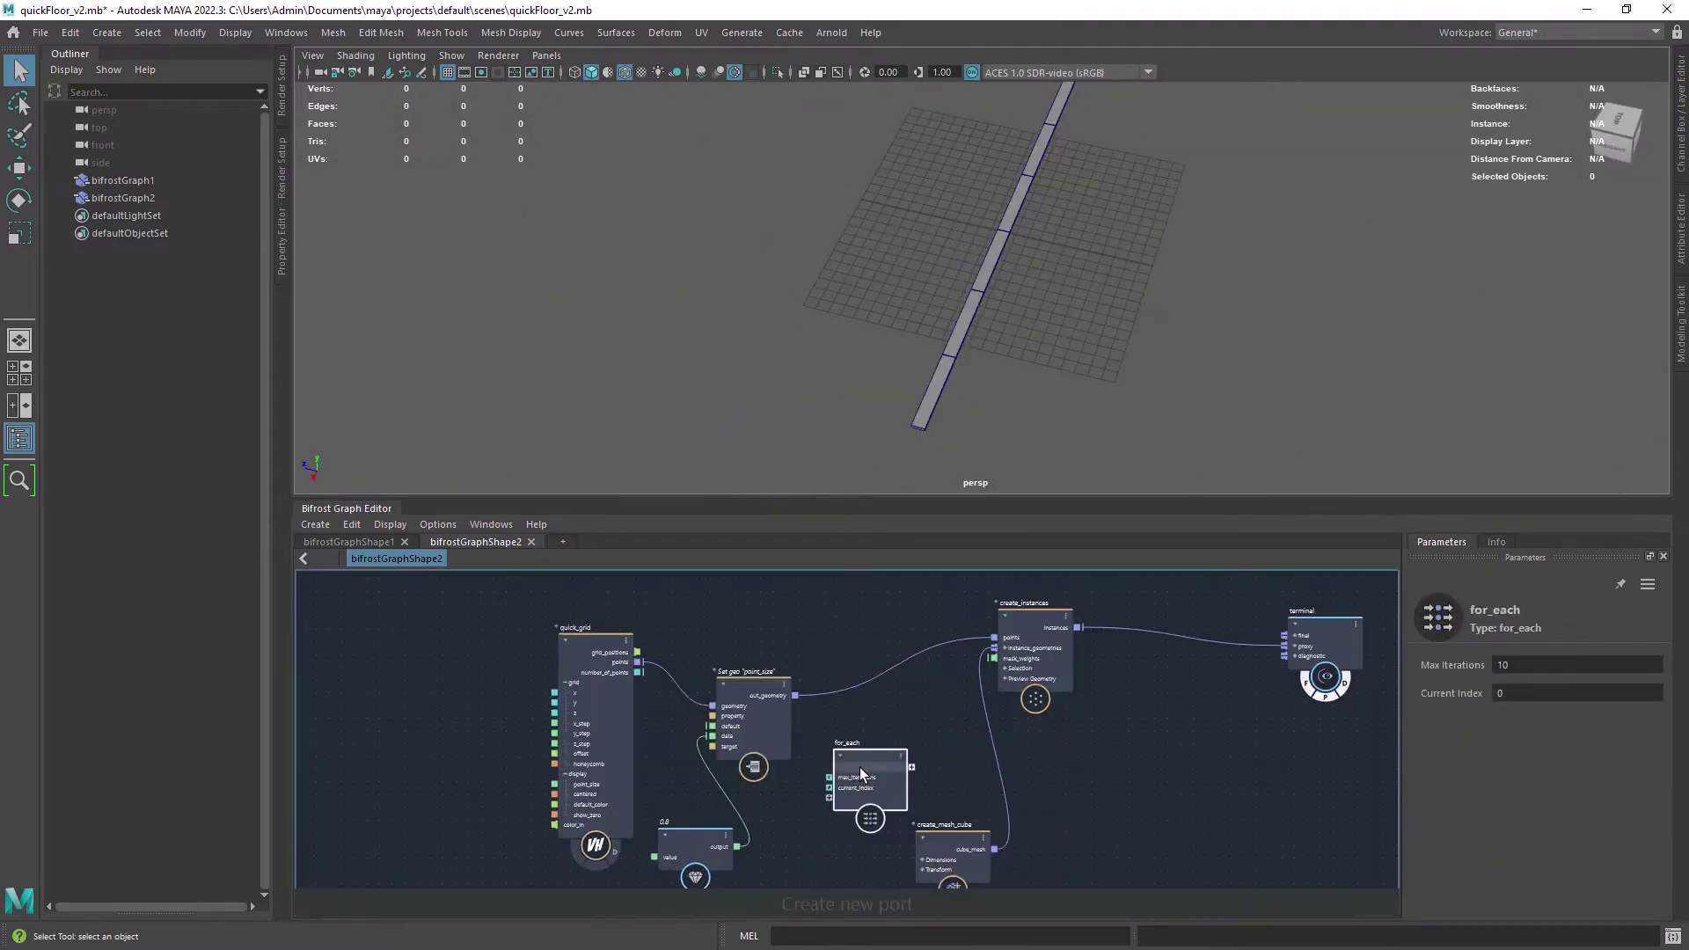
mouse_move(860, 768)
mouse_down()
mouse_move(886, 707)
mouse_move(893, 763)
mouse_up()
scroll(795, 697, up, 3)
middle_drag(953, 742, 868, 726)
scroll(862, 710, down, 1)
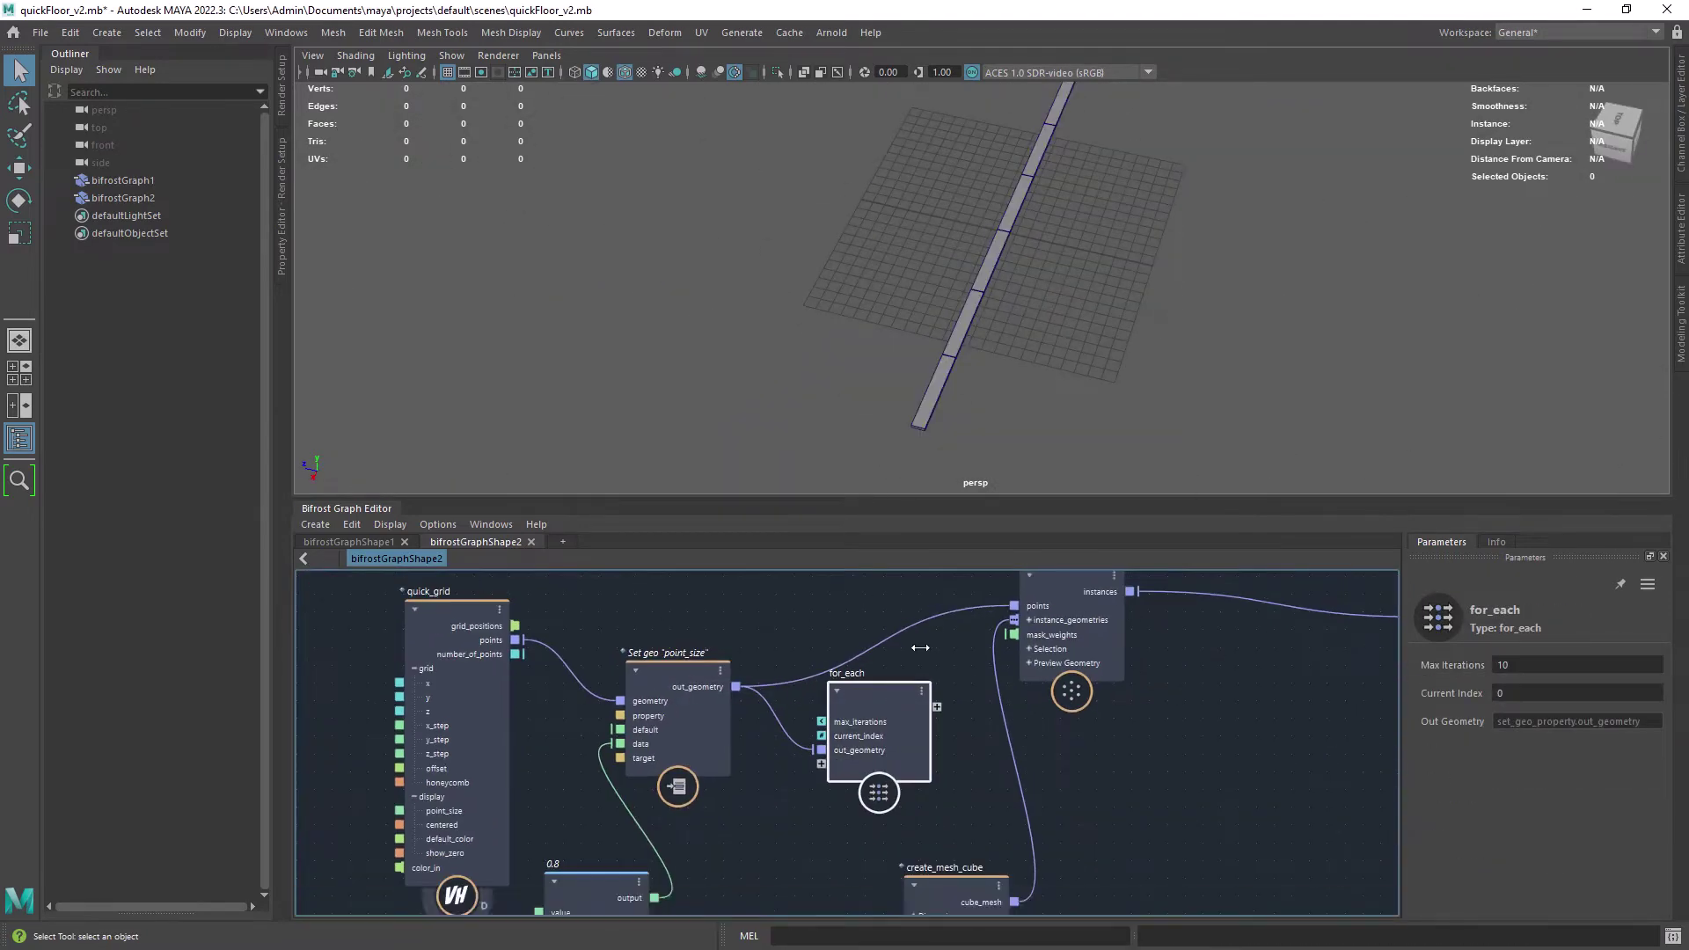
alt+right_drag(920, 647, 931, 693)
alt+middle_drag(930, 693, 883, 697)
- Open the inside of the for_each compound and move its output node further from the input node
double_click(832, 689)
alt+right_drag(831, 690, 933, 747)
alt+middle_drag(943, 748, 882, 731)
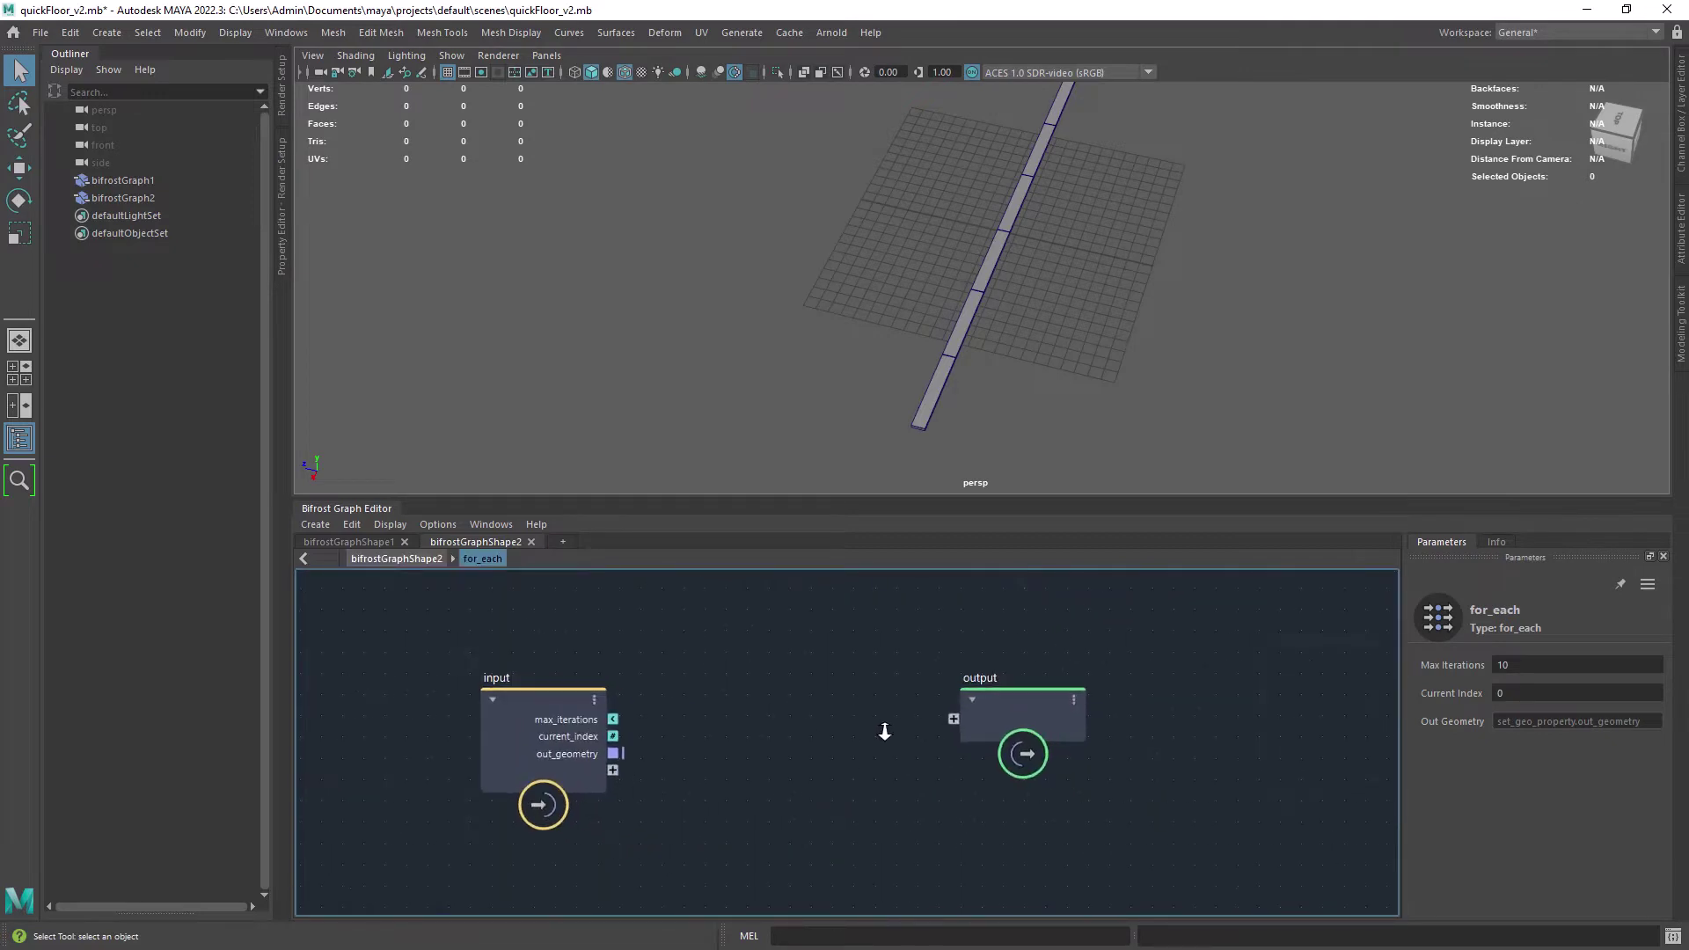
drag(999, 706, 1139, 687)
- Add a get_point_position node inside for_each and connect the input node's out_geometry to its geometry input
key(Tab)
text(gpp)
key(Return)
drag(890, 760, 808, 682)
drag(613, 754, 747, 714)
drag(1124, 700, 1299, 684)
drag(846, 714, 878, 714)
scroll(878, 714, down, 1)
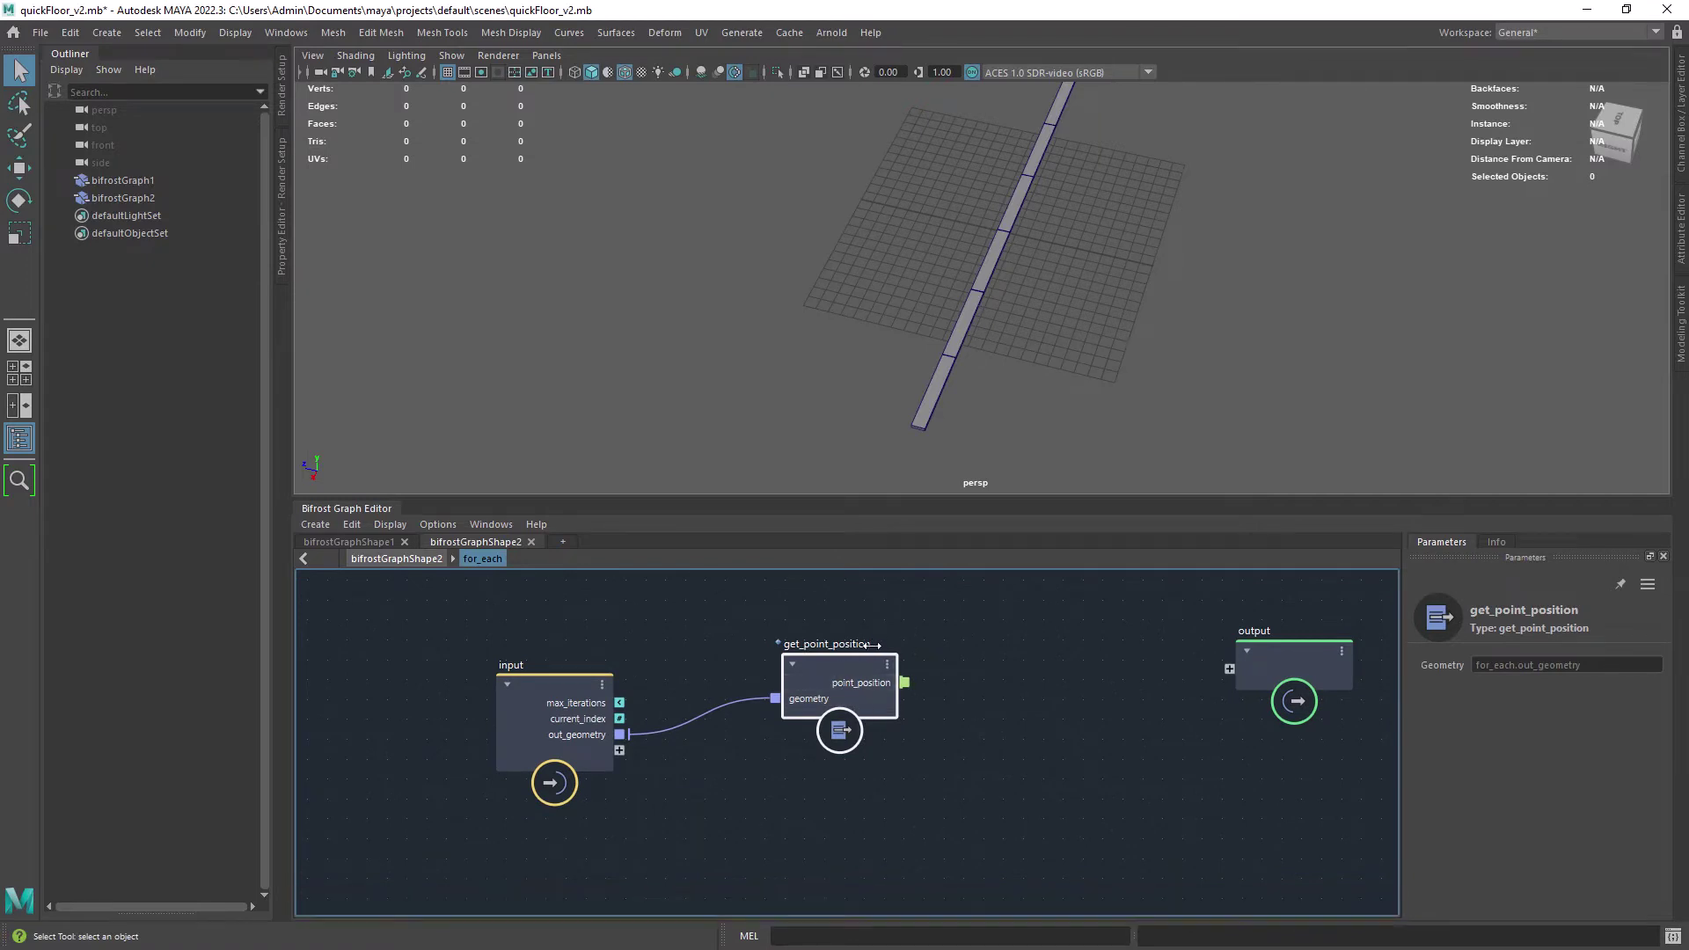
- Add an add node inside for_each and feed get_point_position's point_position output into it
key(Tab)
text(add)
key(Down)
key(Return)
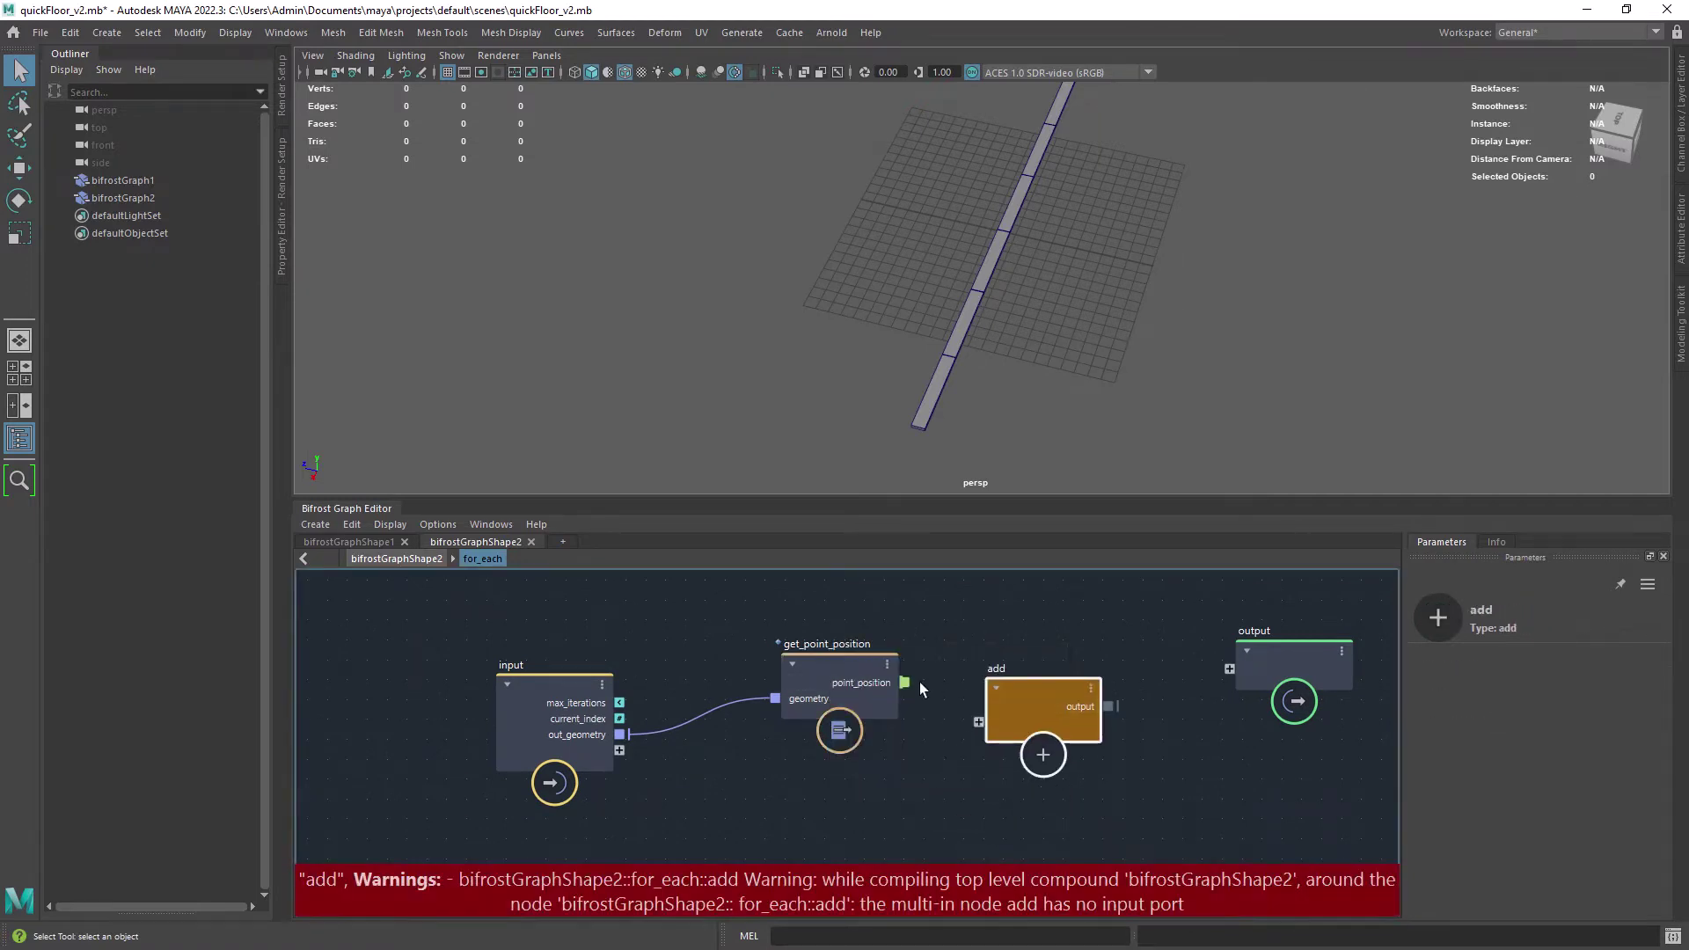
drag(906, 683, 980, 723)
- Add a value node, set its type to a 3-component float vector, and connect its output to the add node
click(891, 801)
key(Tab)
text(value)
key(Return)
click(770, 343)
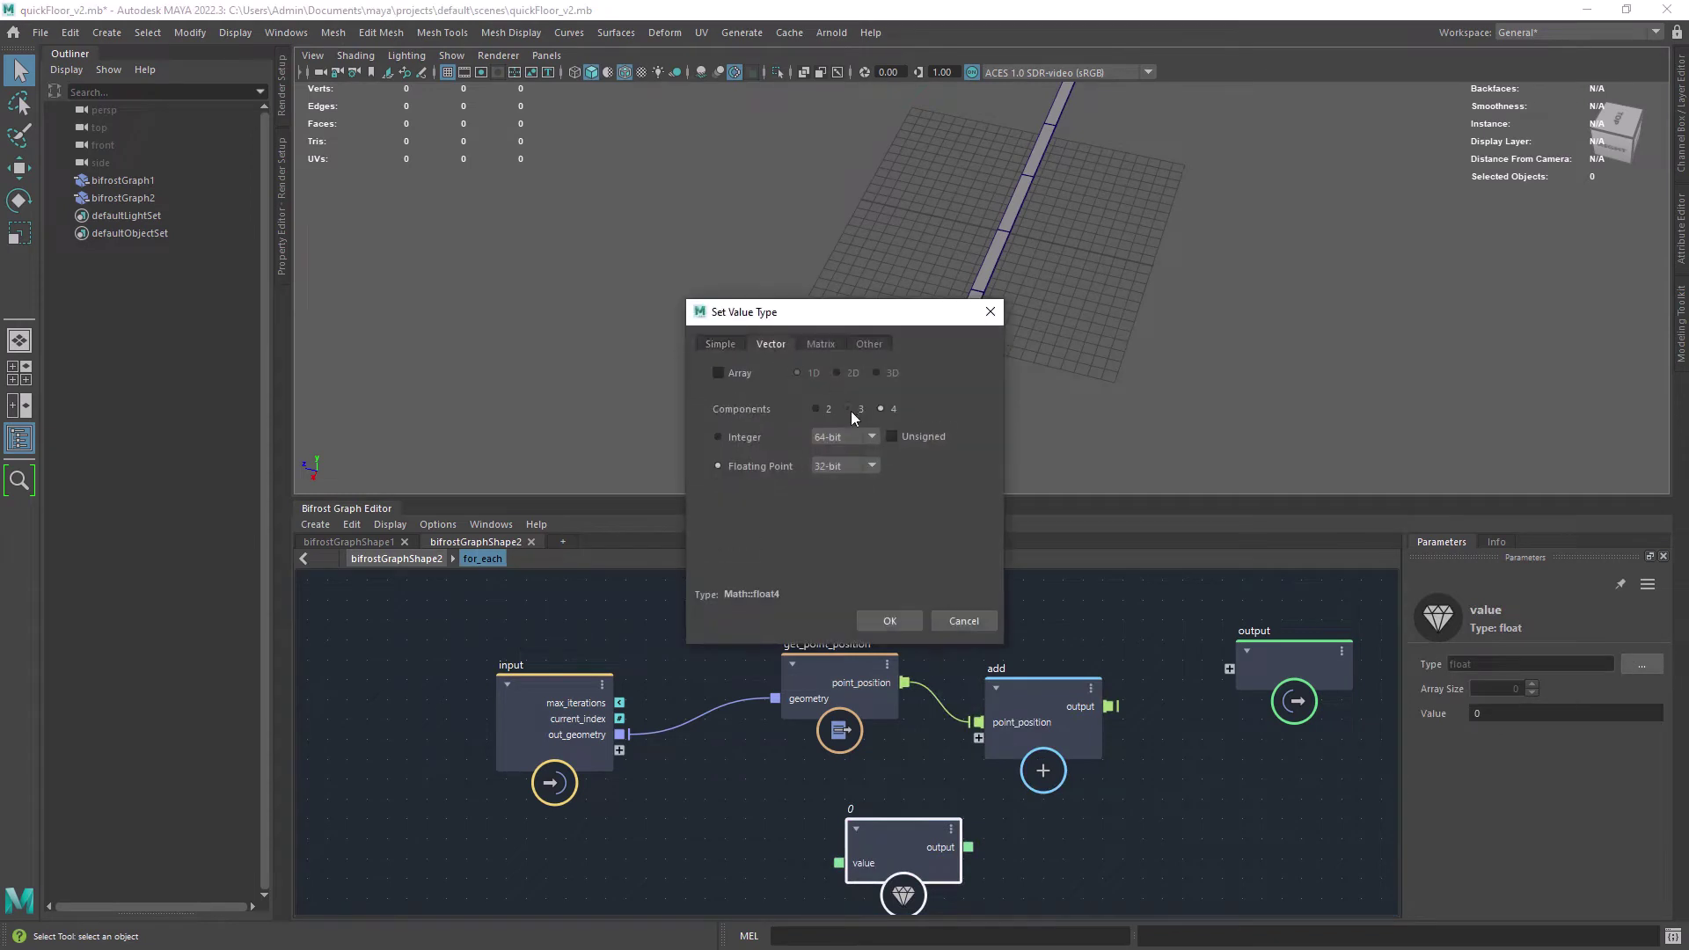
click(889, 621)
drag(921, 820, 976, 738)
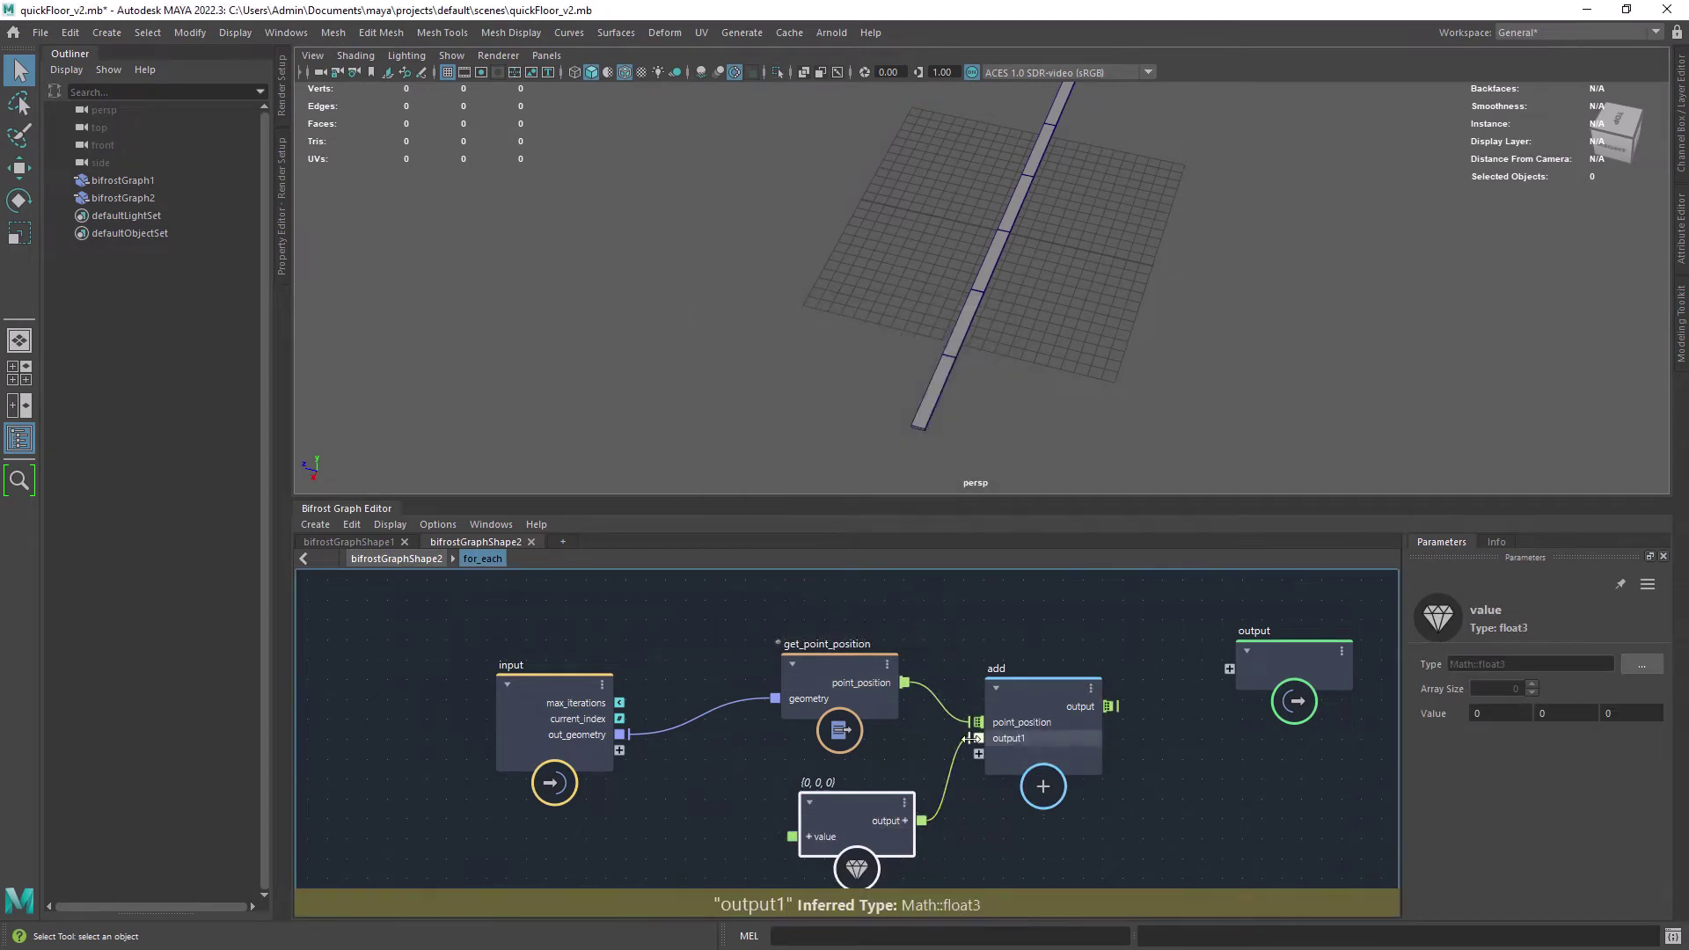
- Expose the value node's x, y and z inputs and try connecting current_index directly to z
click(809, 836)
alt+middle_drag(862, 837, 826, 773)
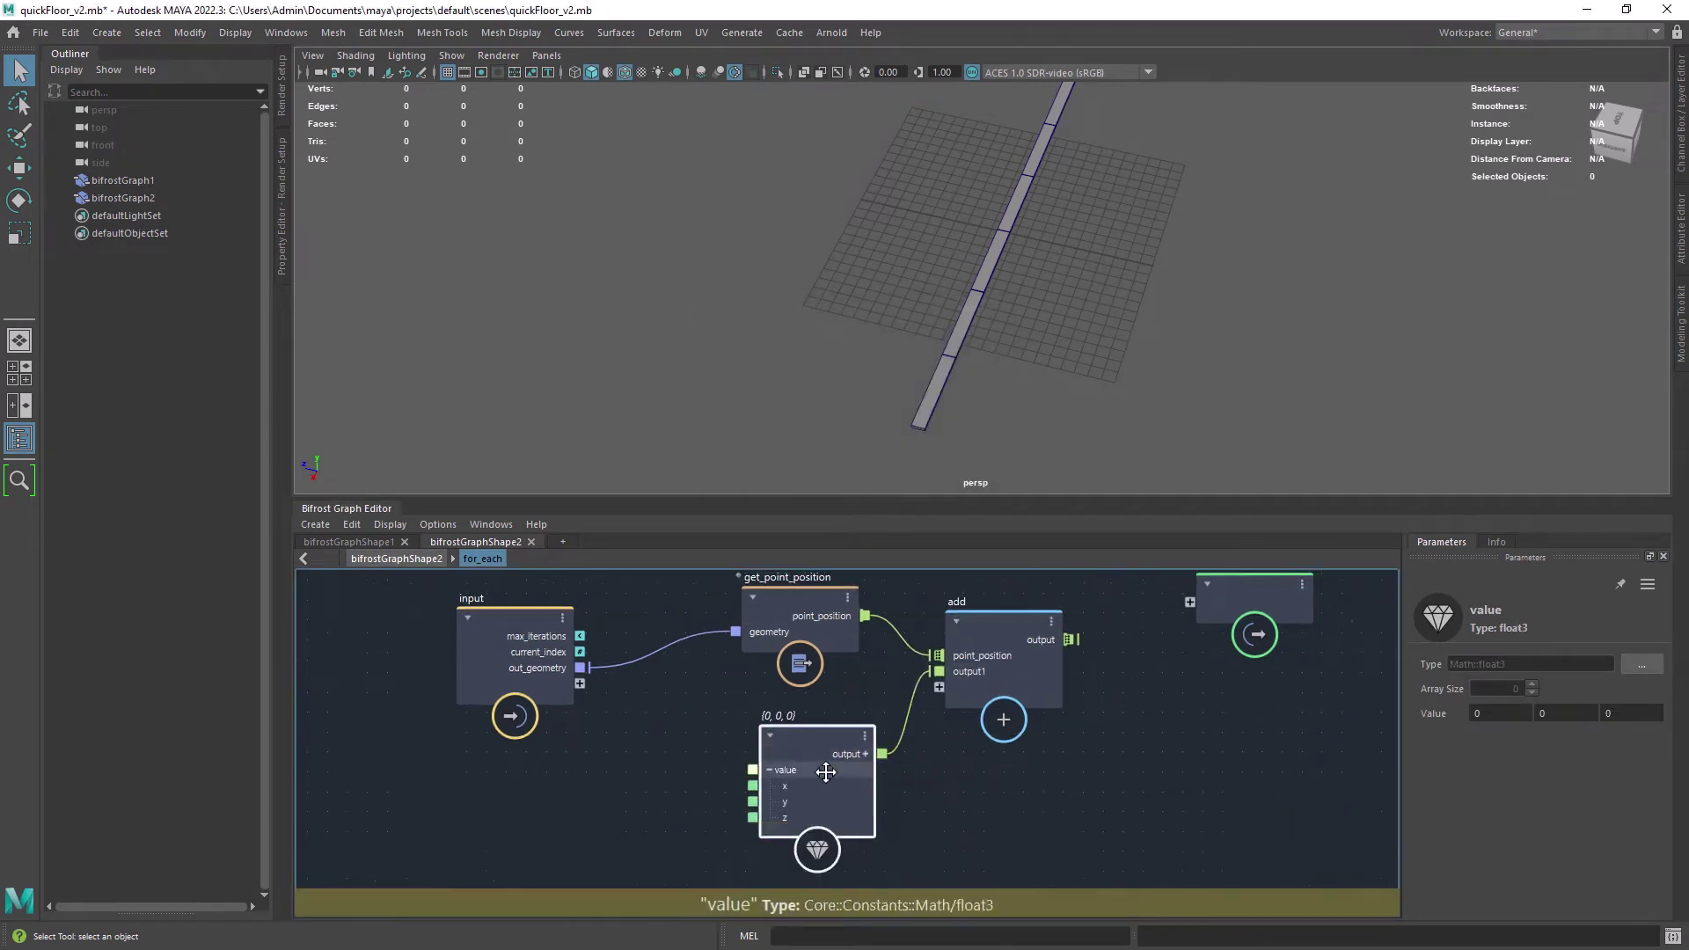
scroll(818, 767, down, 1)
drag(593, 658, 741, 805)
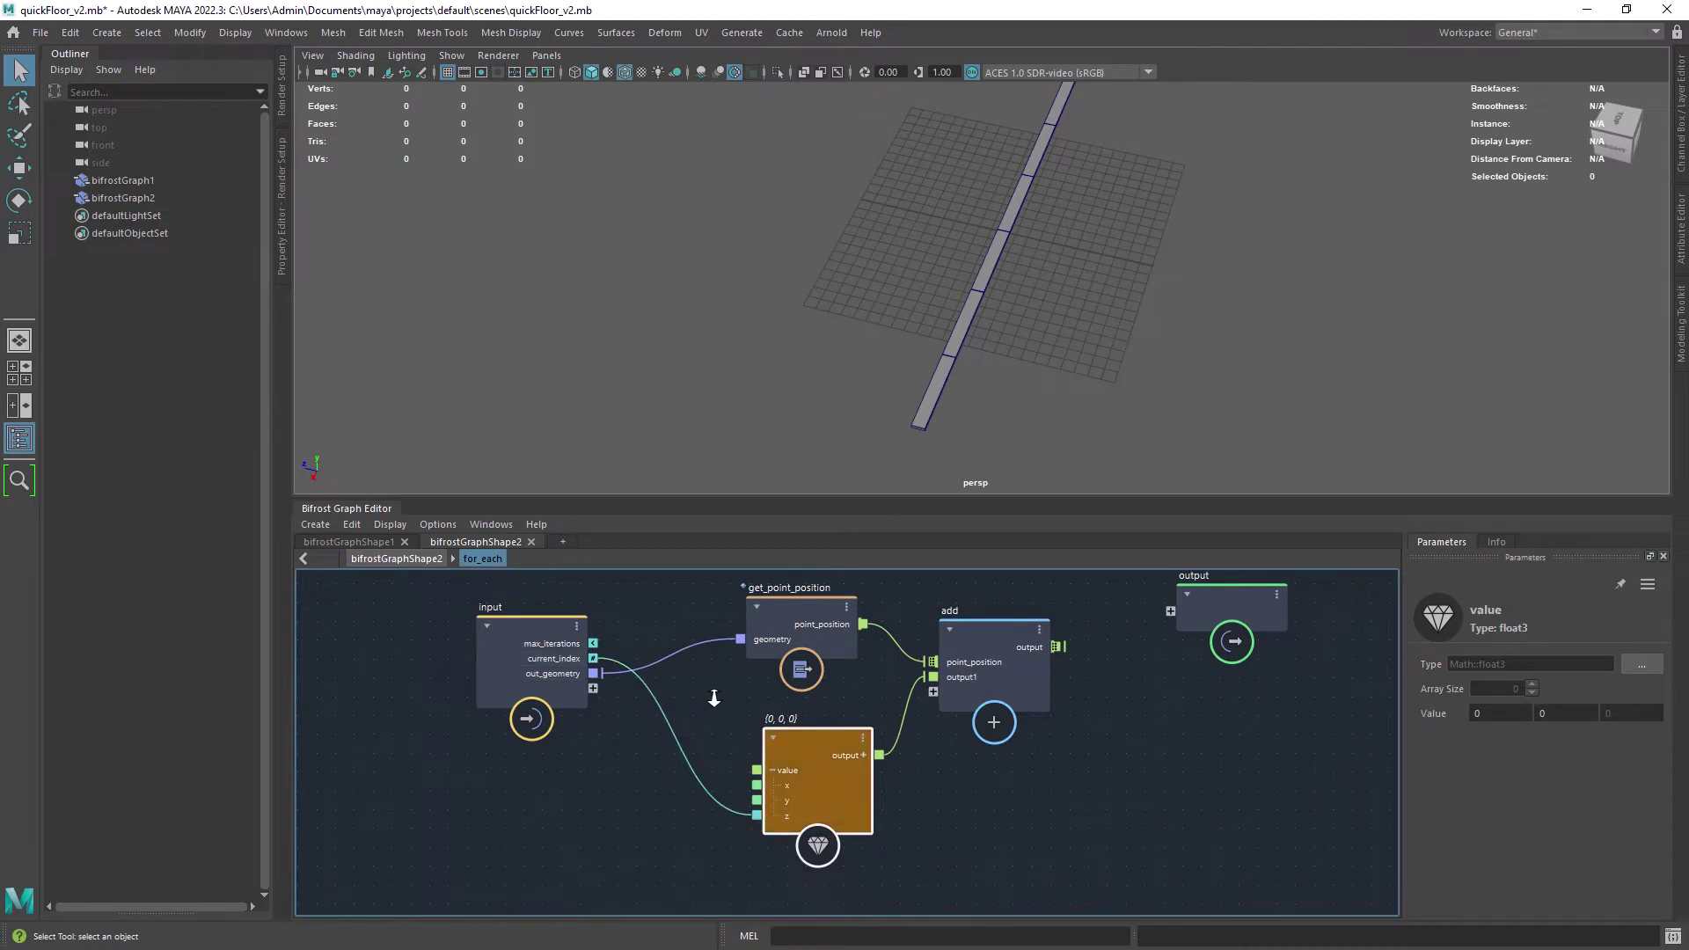
key(ctrl+z)
- Add a to_float node that converts the input node's current_index and feeds the value node's z input
key(Tab)
text(to_float)
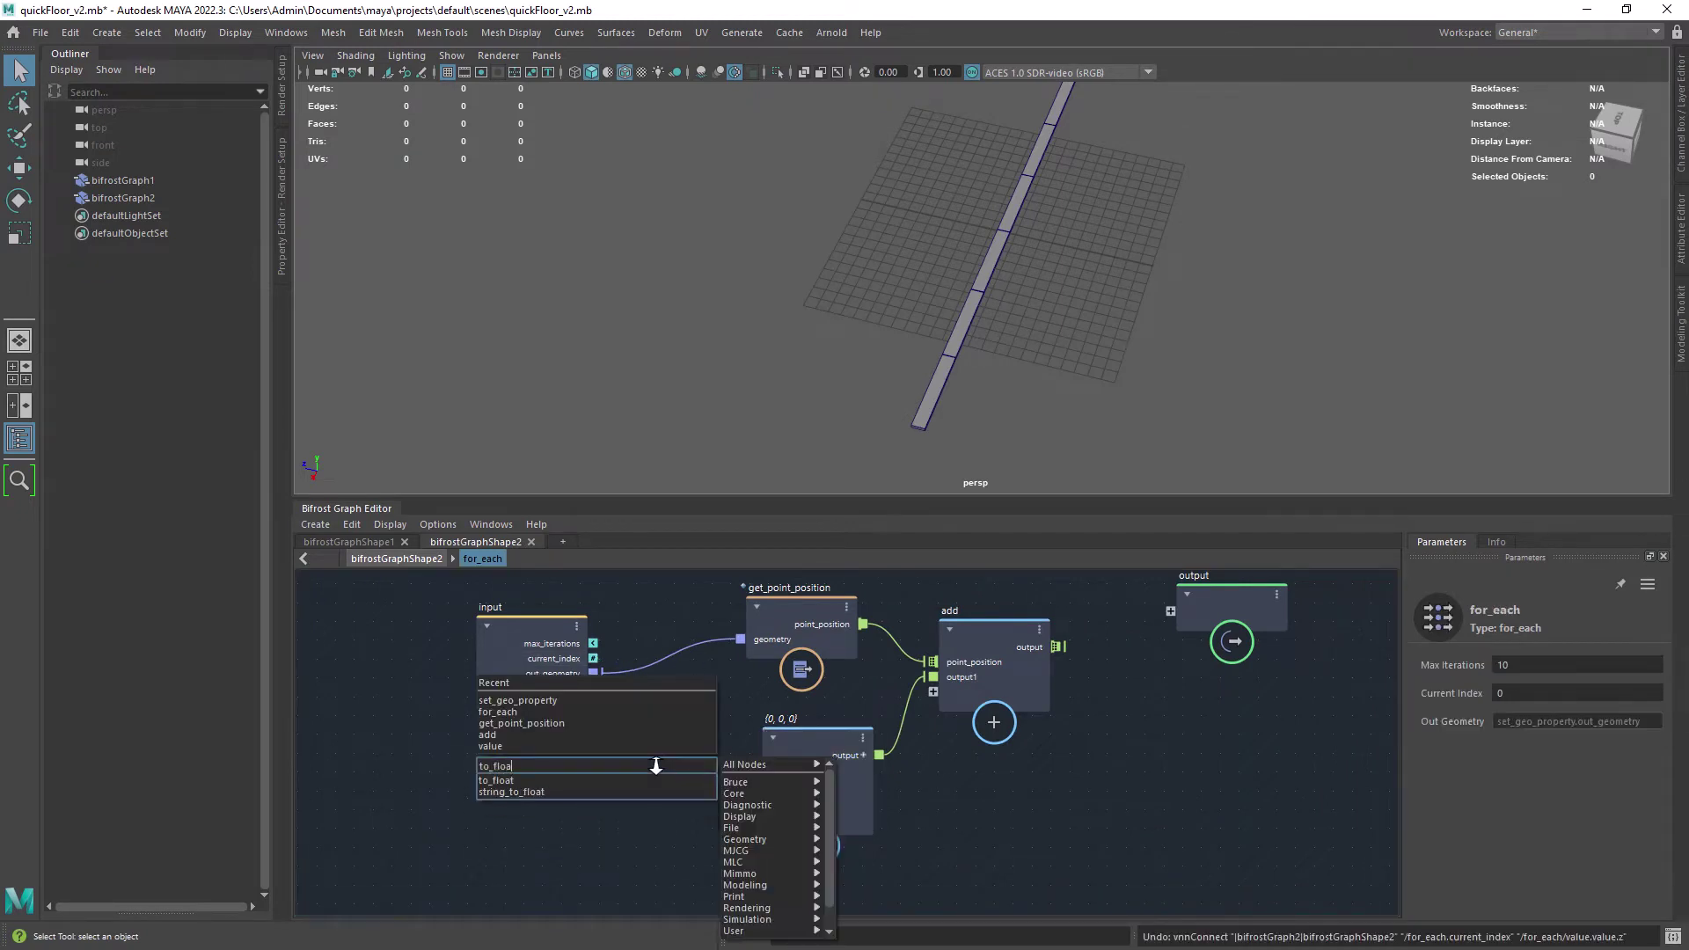
key(Down)
key(Return)
drag(625, 792, 644, 747)
drag(593, 658, 661, 558)
scroll(554, 798, down, 3)
drag(621, 627, 631, 596)
- Add a random_value node with Min -5 and Max 5 and connect its output to the value node's x input
click(601, 807)
key(Tab)
text(random)
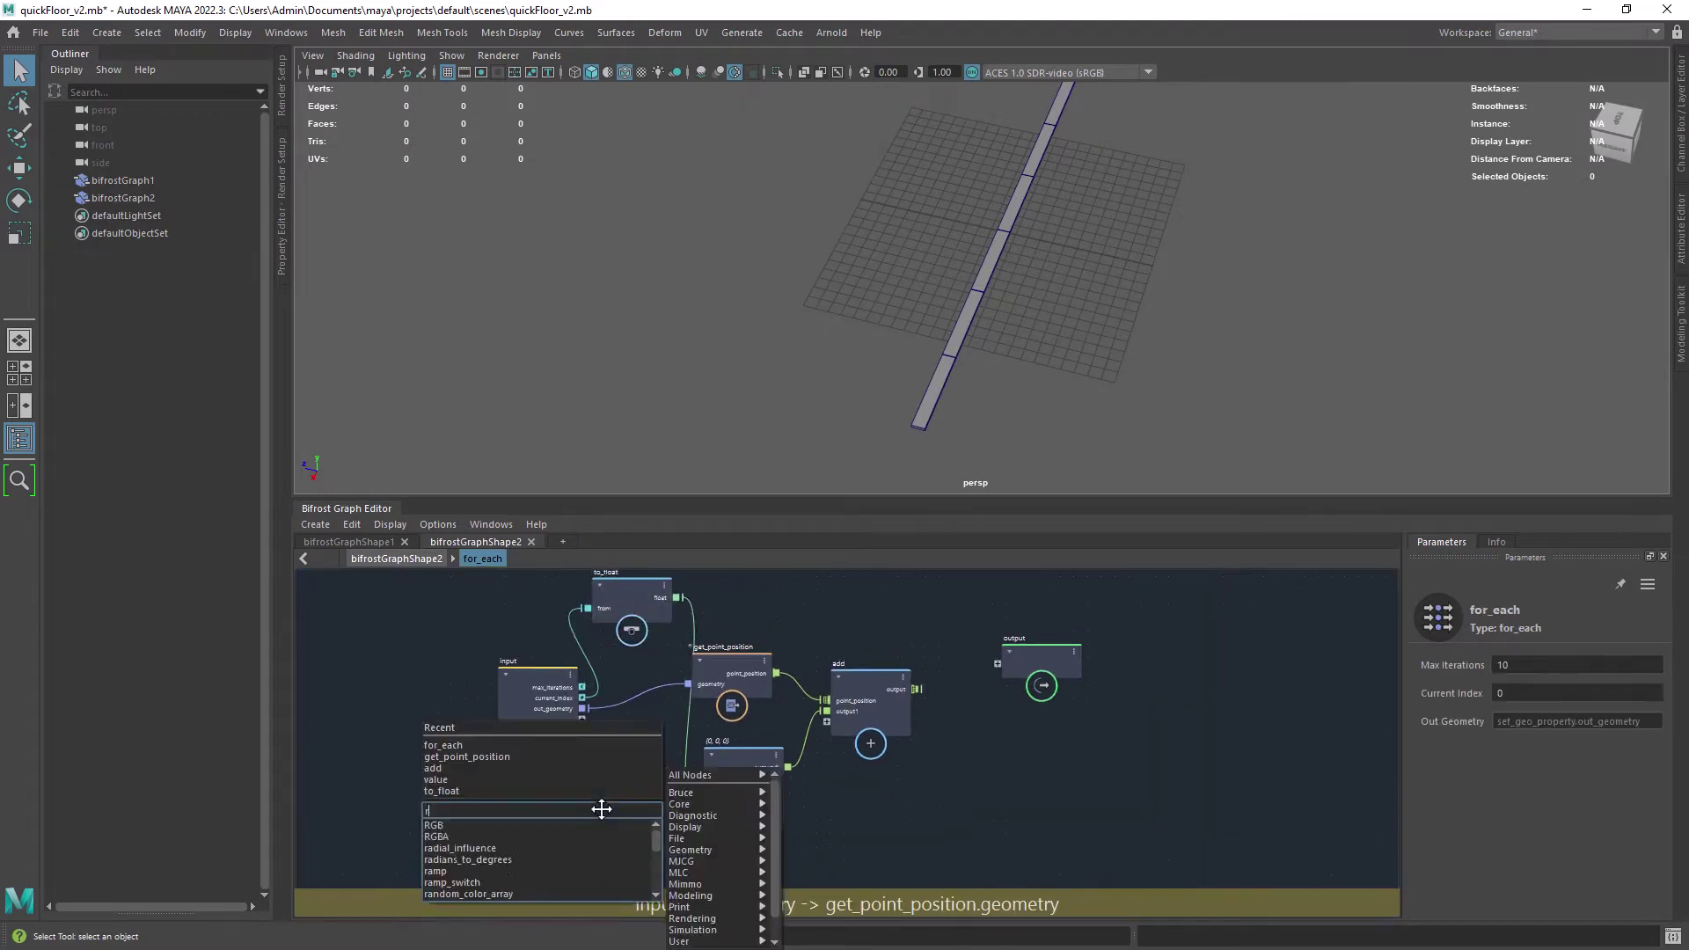
key(Down)
key(Down)
key(Return)
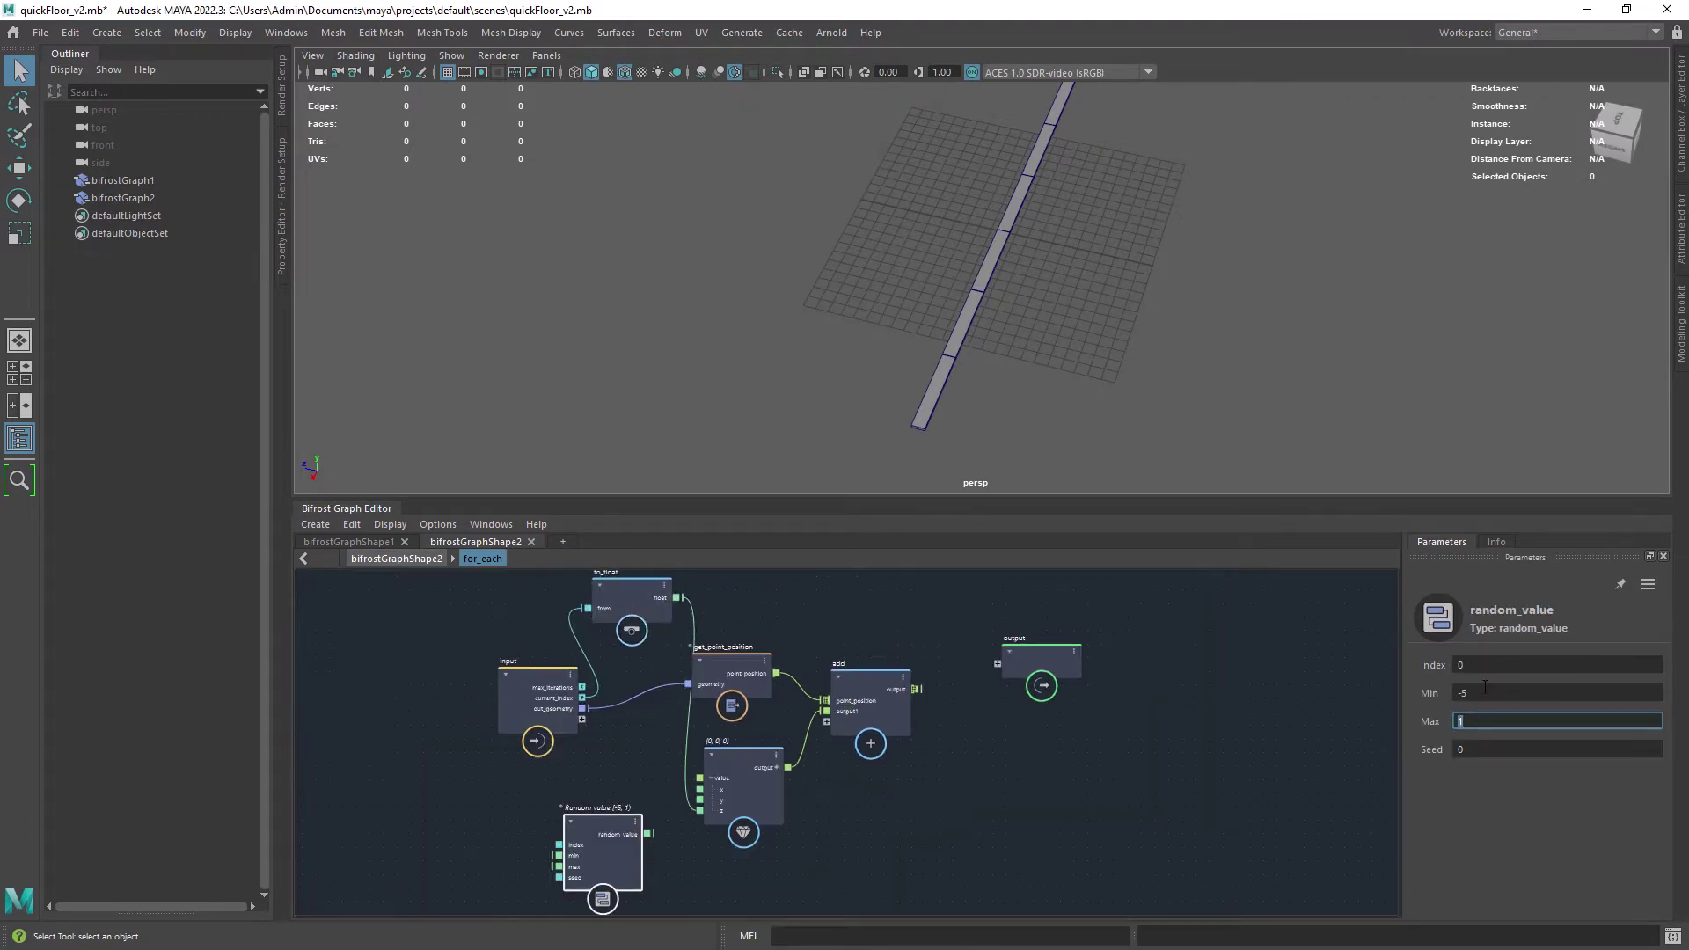
alt+middle_drag(640, 733, 656, 695)
alt+right_drag(656, 696, 673, 754)
drag(664, 814, 726, 760)
drag(619, 806, 649, 753)
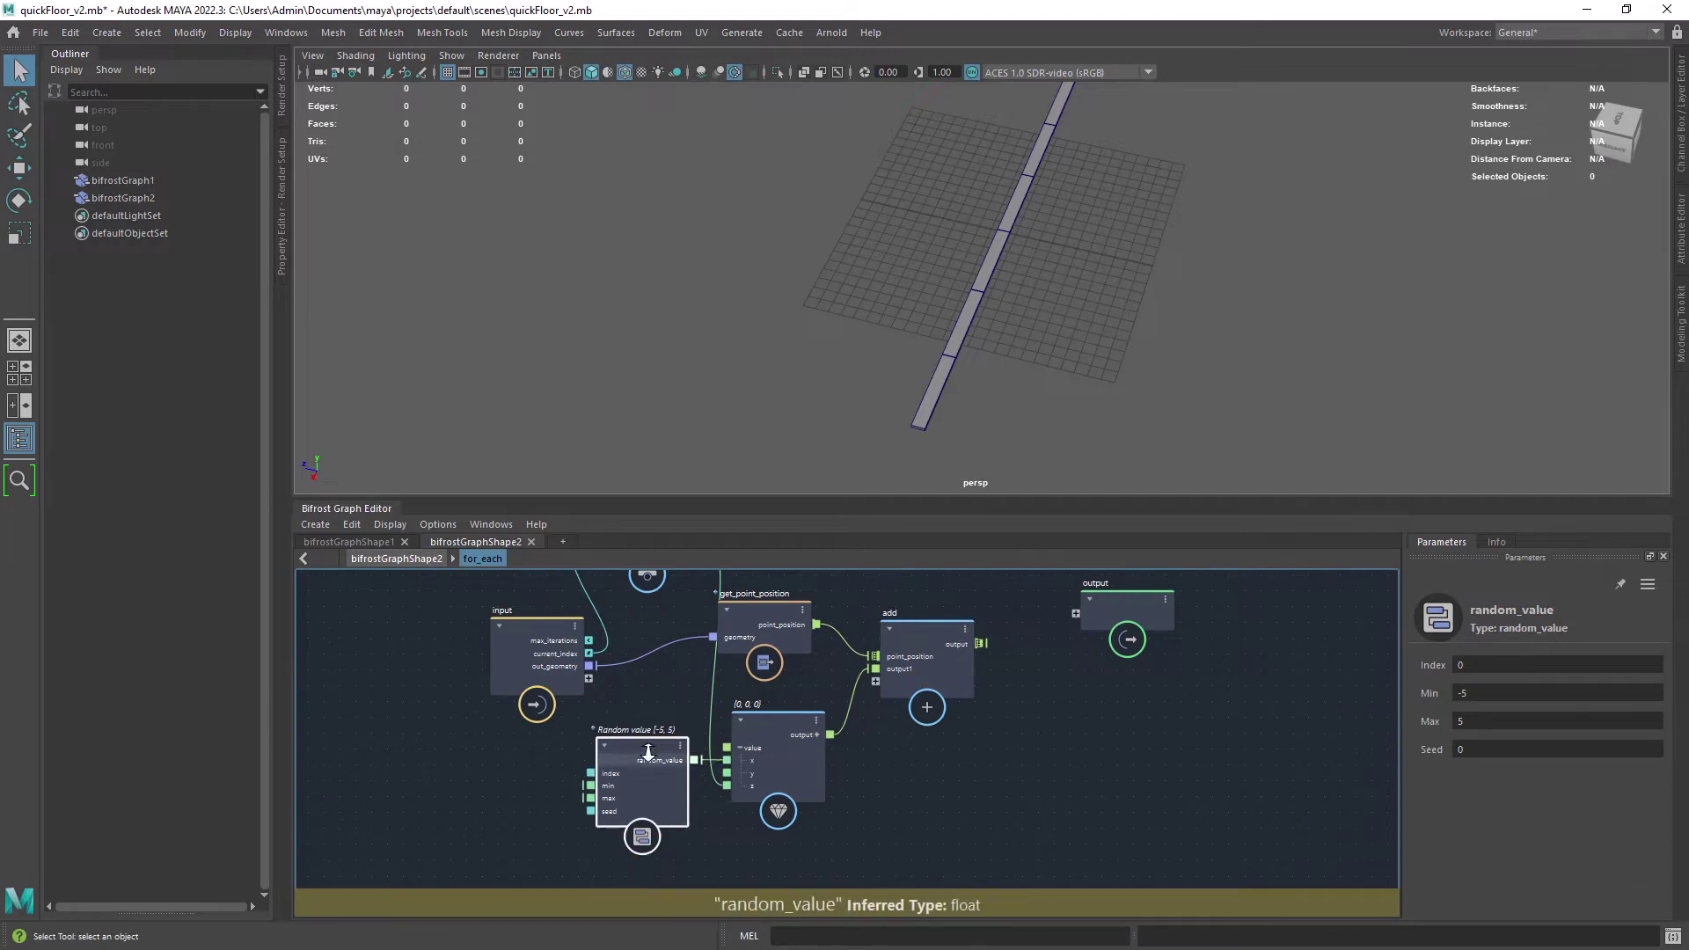
- Feed the input node's current_index into random_value's seed and space out the input and add nodes
alt+middle_drag(691, 625, 632, 664)
alt+right_drag(633, 664, 598, 667)
drag(499, 705, 466, 709)
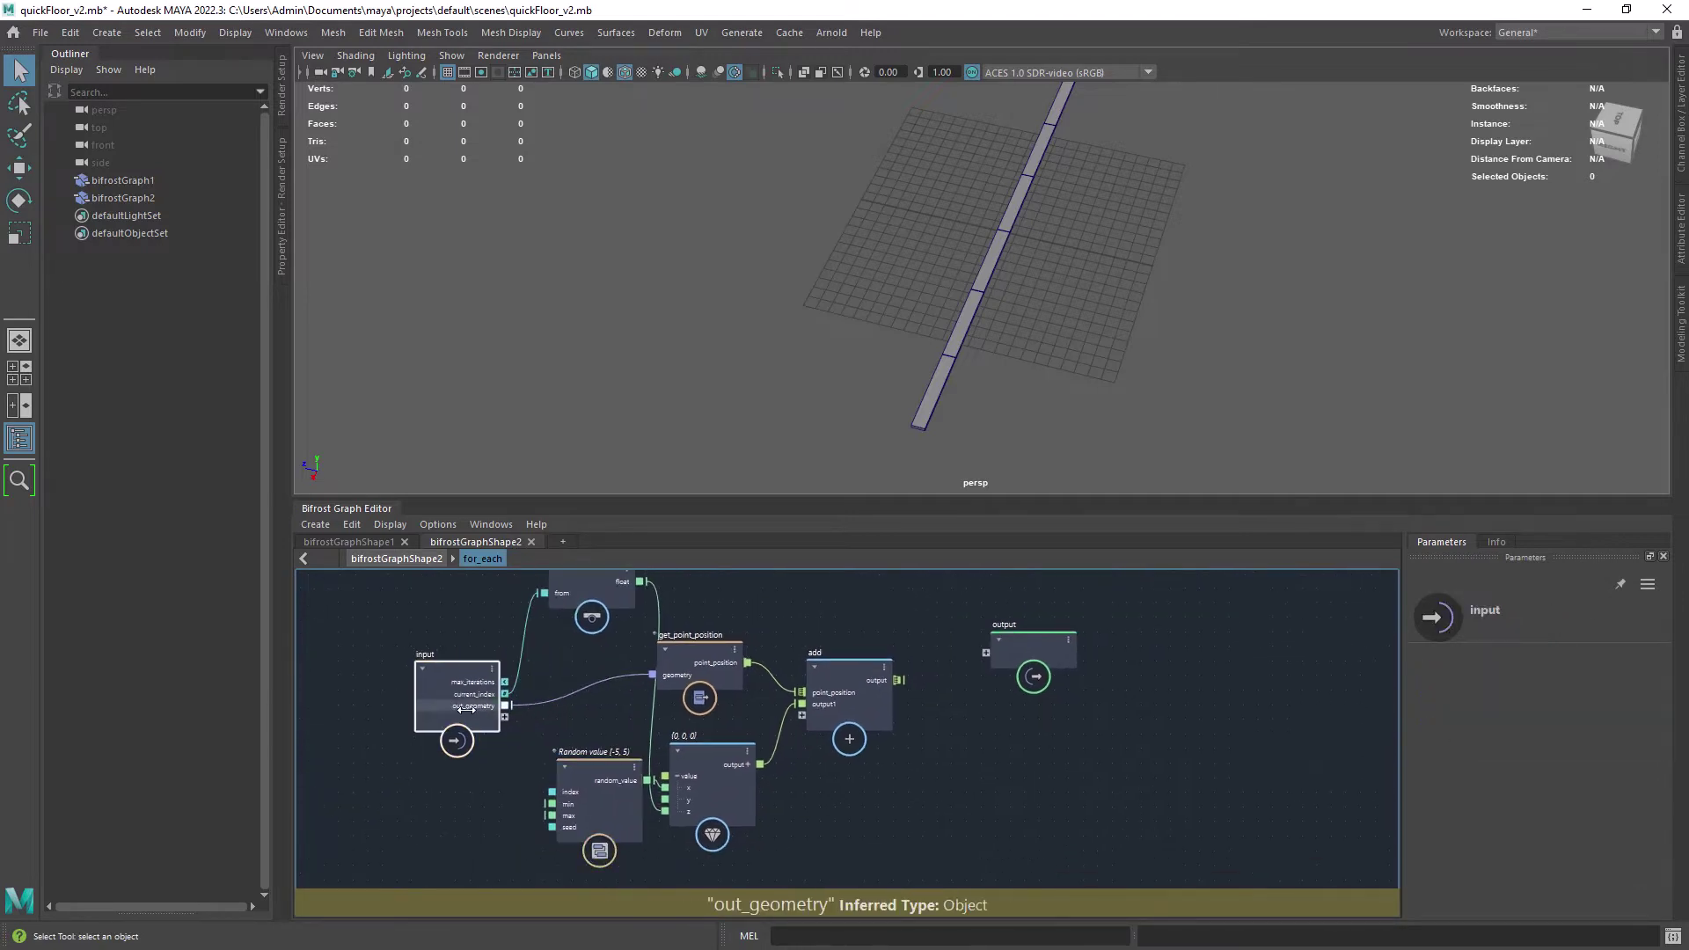
alt+right_drag(746, 740, 714, 749)
drag(814, 698, 832, 698)
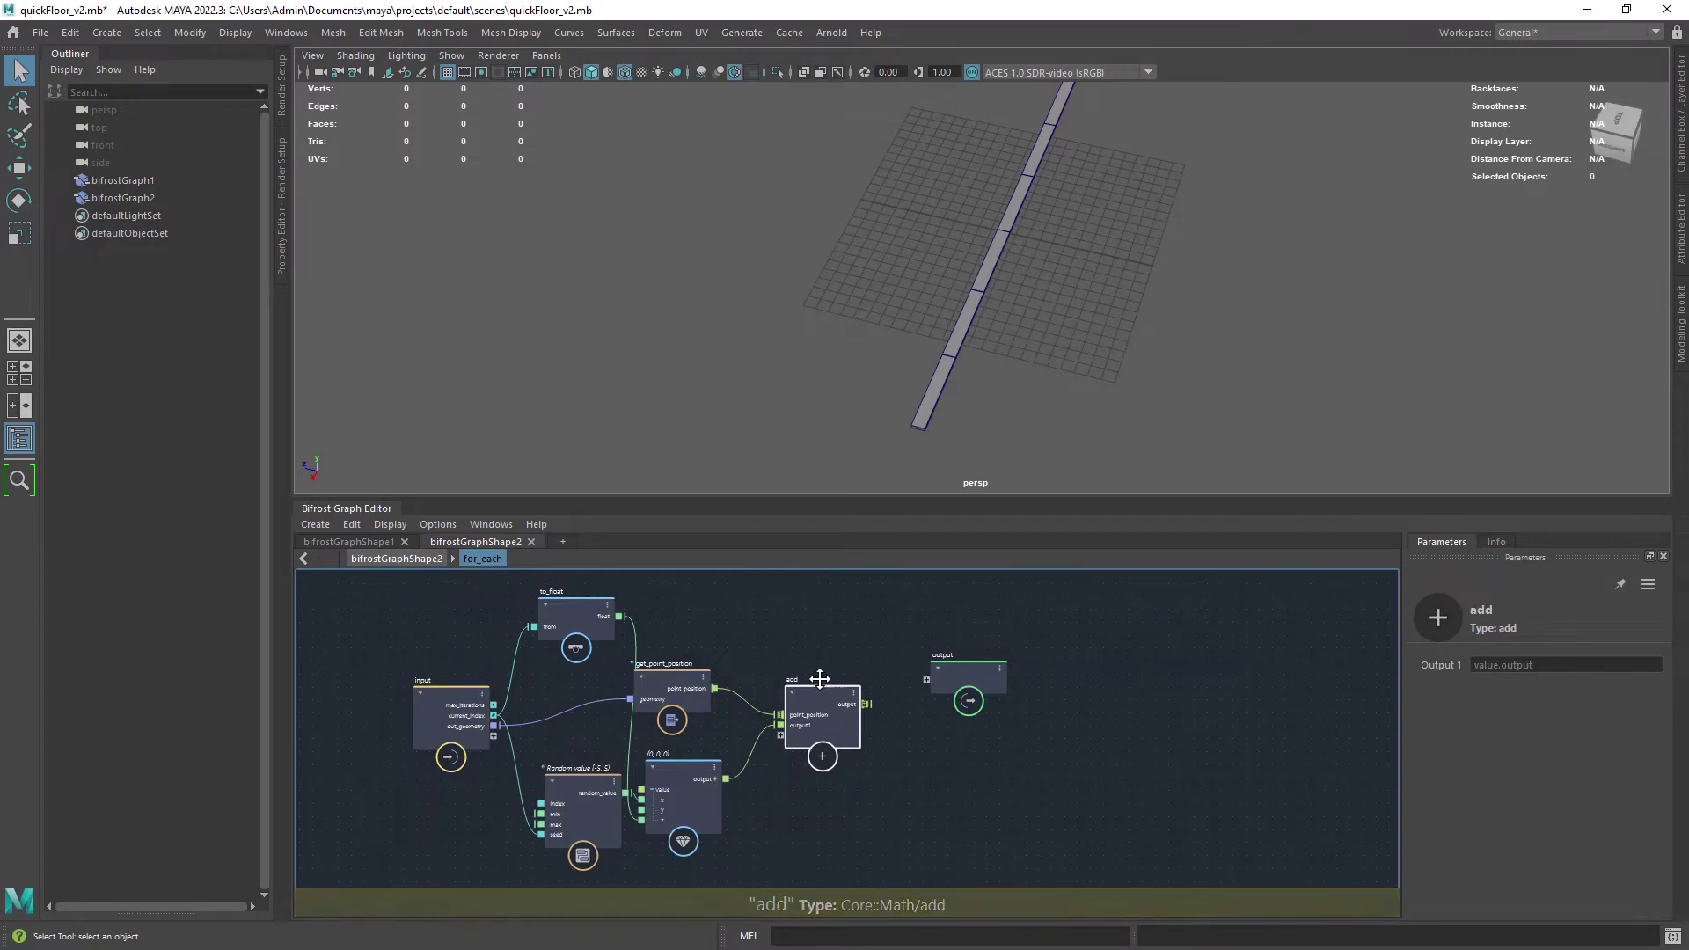
- Move the output node further away and add a set_point_position node between it and the add node
alt+right_drag(1013, 690, 978, 689)
drag(976, 675, 1110, 667)
click(980, 695)
key(Tab)
text(spp)
click(981, 722)
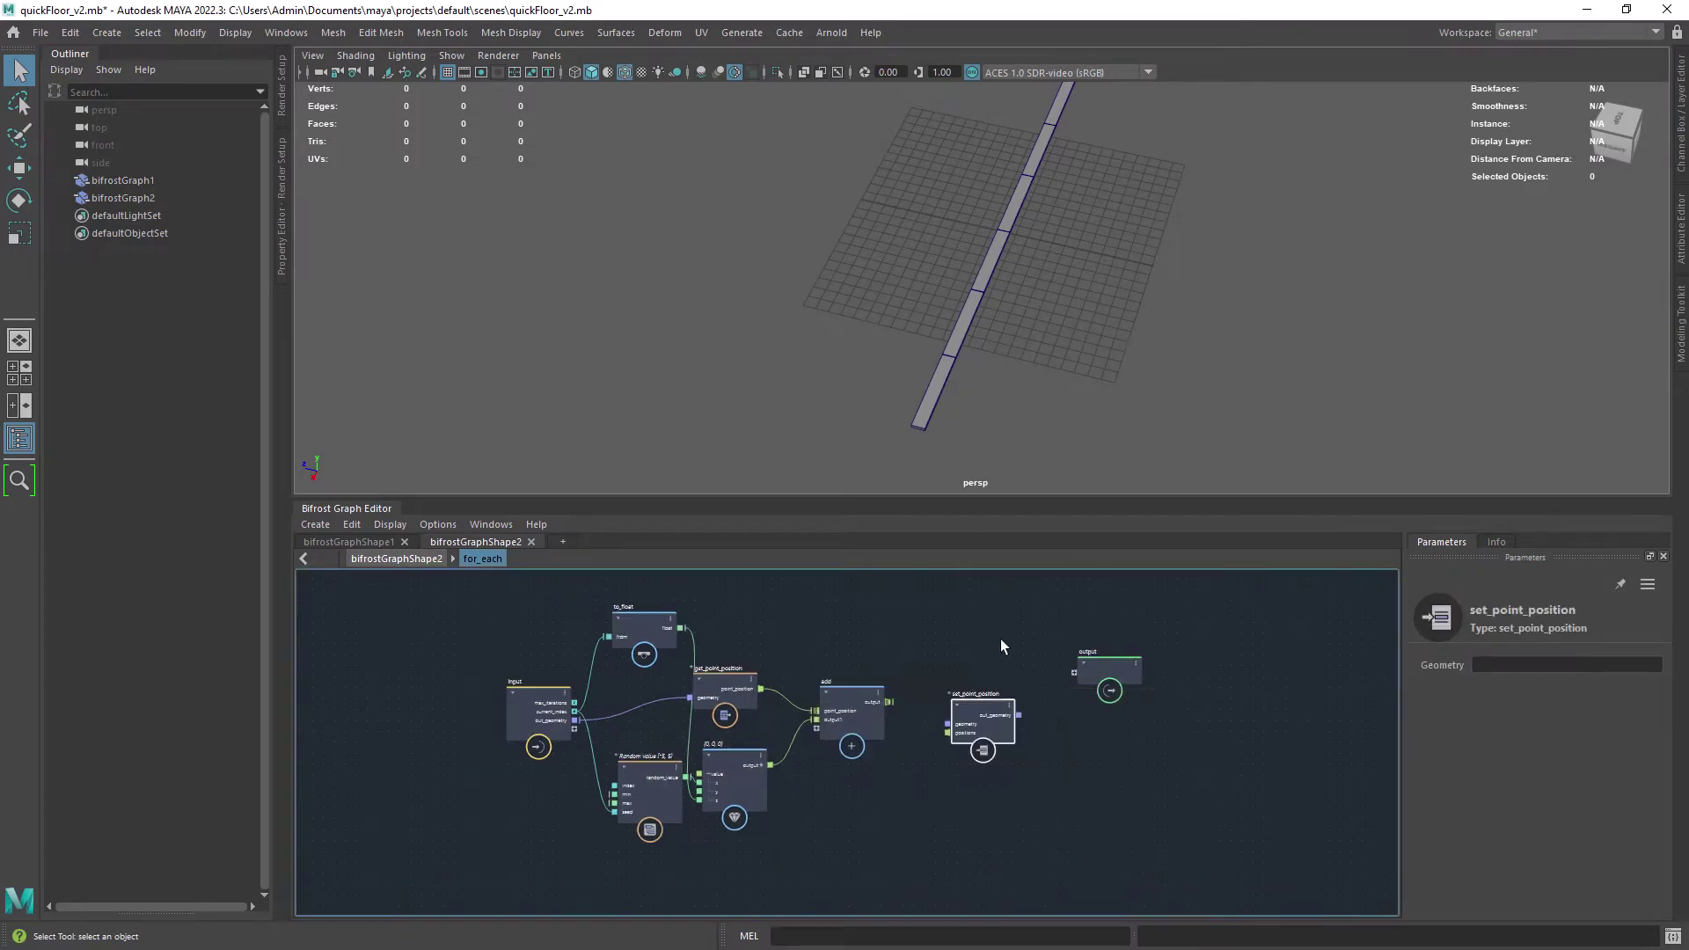
- Wire out_geometry and the add result into set_point_position's geometry and positions, and send its out_geometry to the output node
alt+right_drag(907, 668, 941, 666)
drag(963, 744, 962, 744)
drag(881, 714, 962, 754)
drag(1057, 731, 1130, 672)
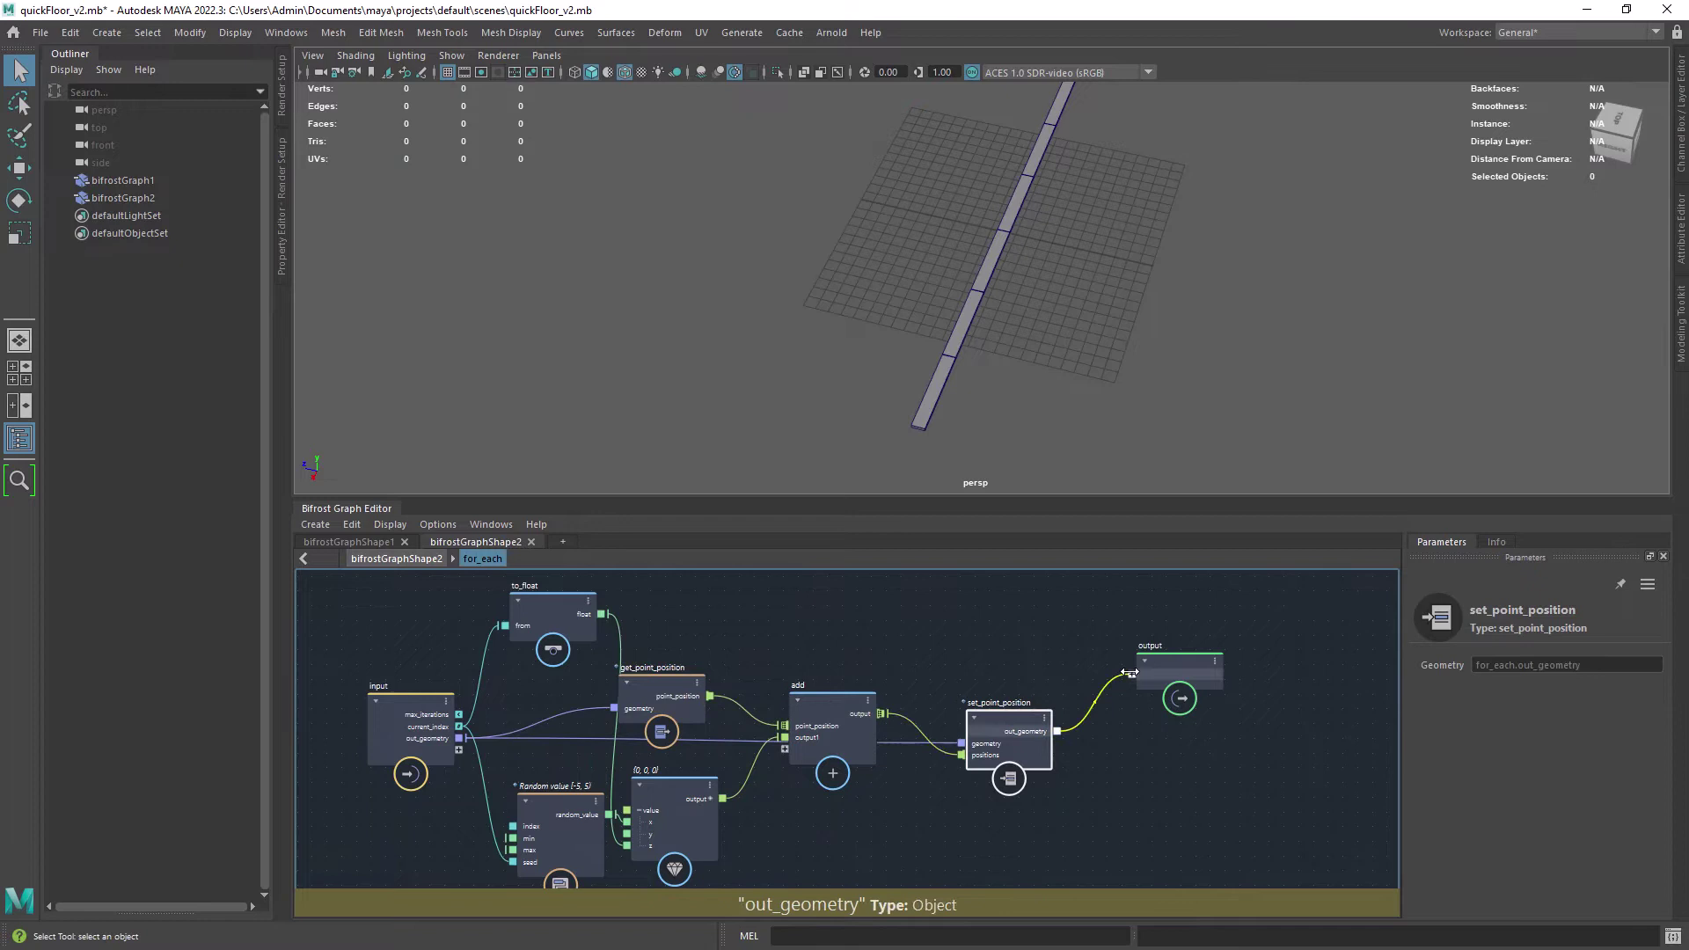
- Return to the top-level bifrostGraphShape2 graph and add a merge_geometry node after for_each
click(396, 558)
alt+right_drag(949, 700, 907, 695)
alt+middle_drag(908, 695, 876, 704)
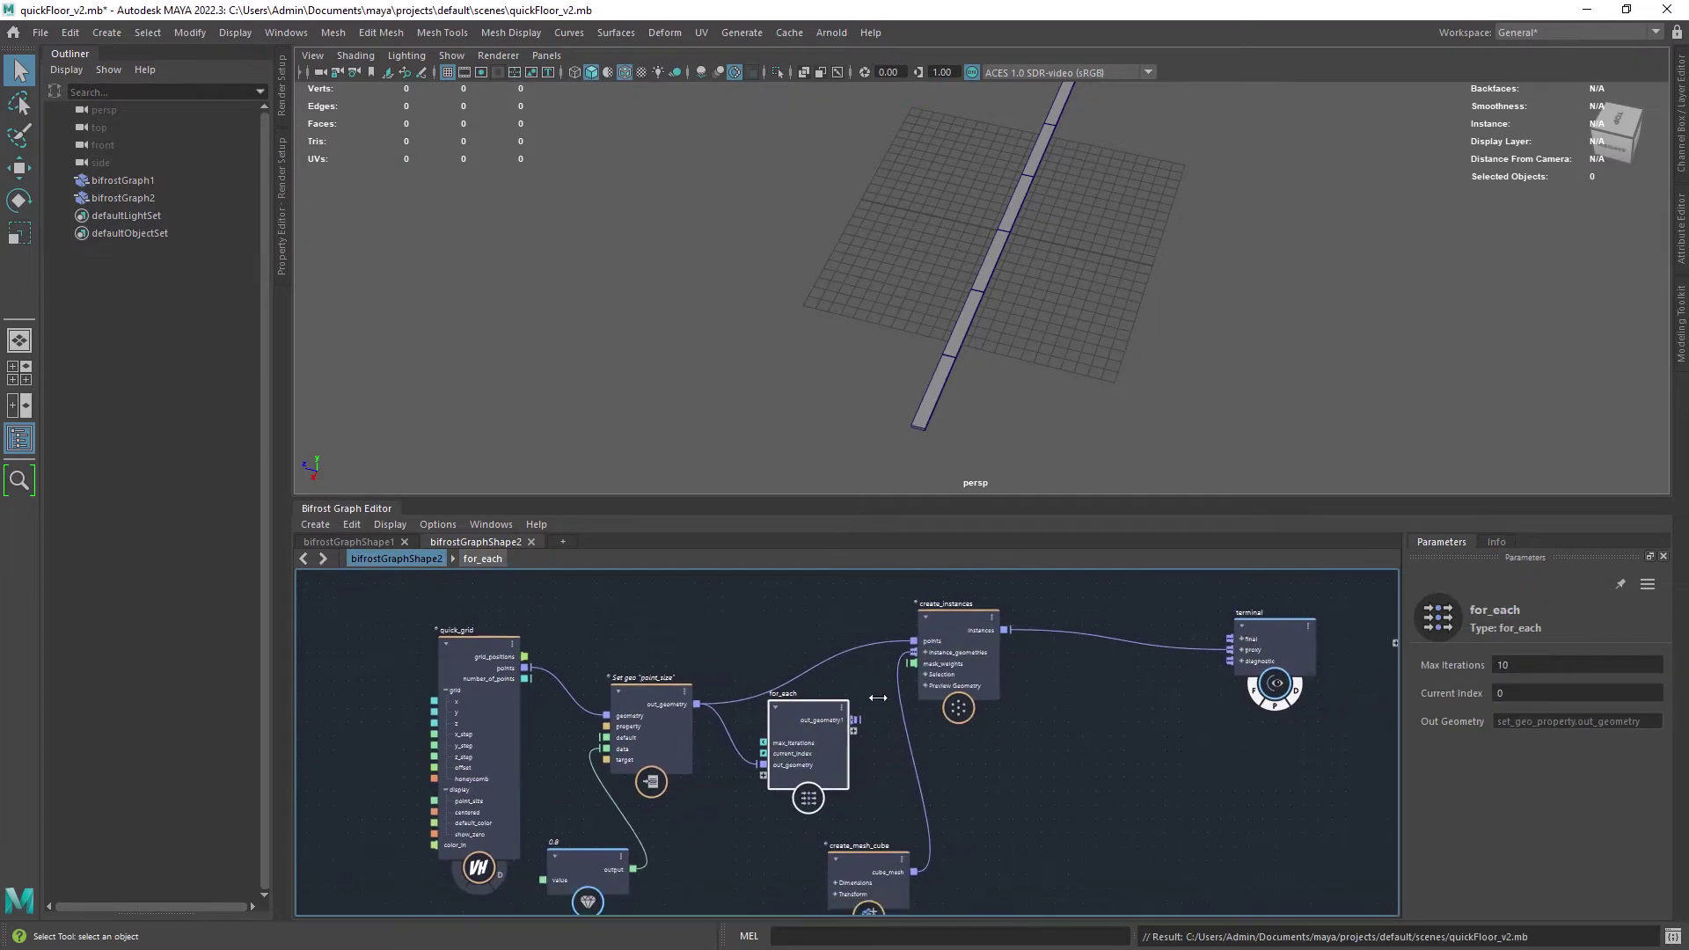
alt+right_drag(858, 704, 847, 732)
key(Tab)
text(merge)
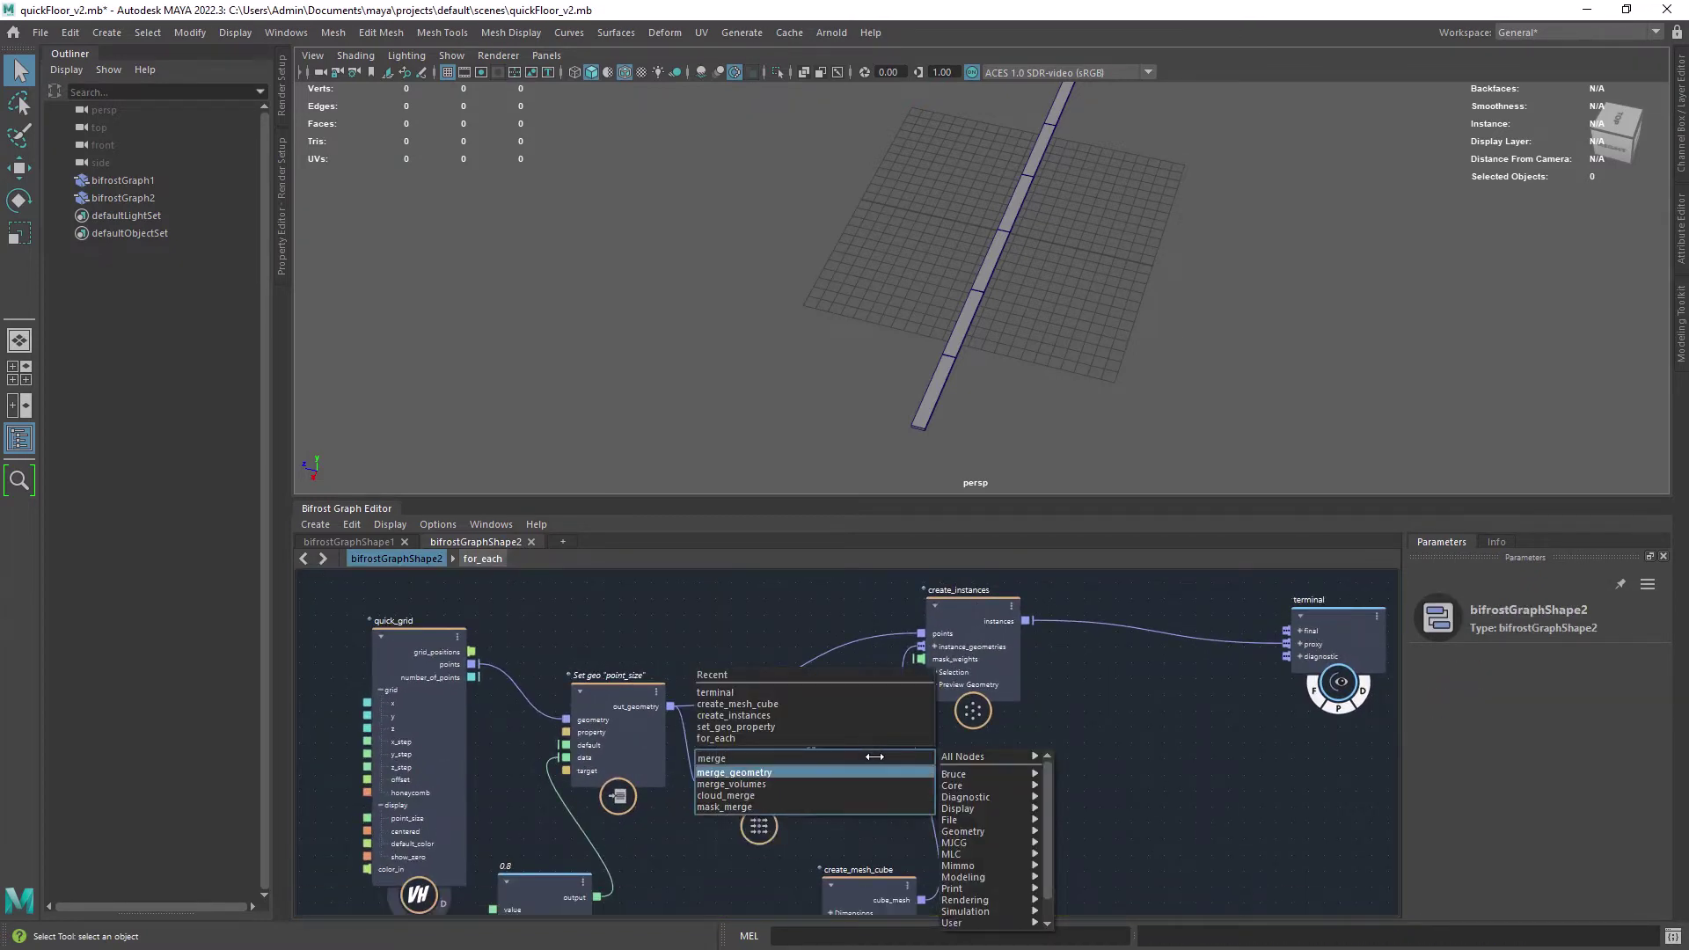
key(Return)
- Connect for_each's out_geometry1 to merge_geometry, move create_instances aside, and feed the merged output into its points input
drag(811, 735, 826, 798)
drag(959, 650, 1057, 659)
drag(928, 784, 1020, 641)
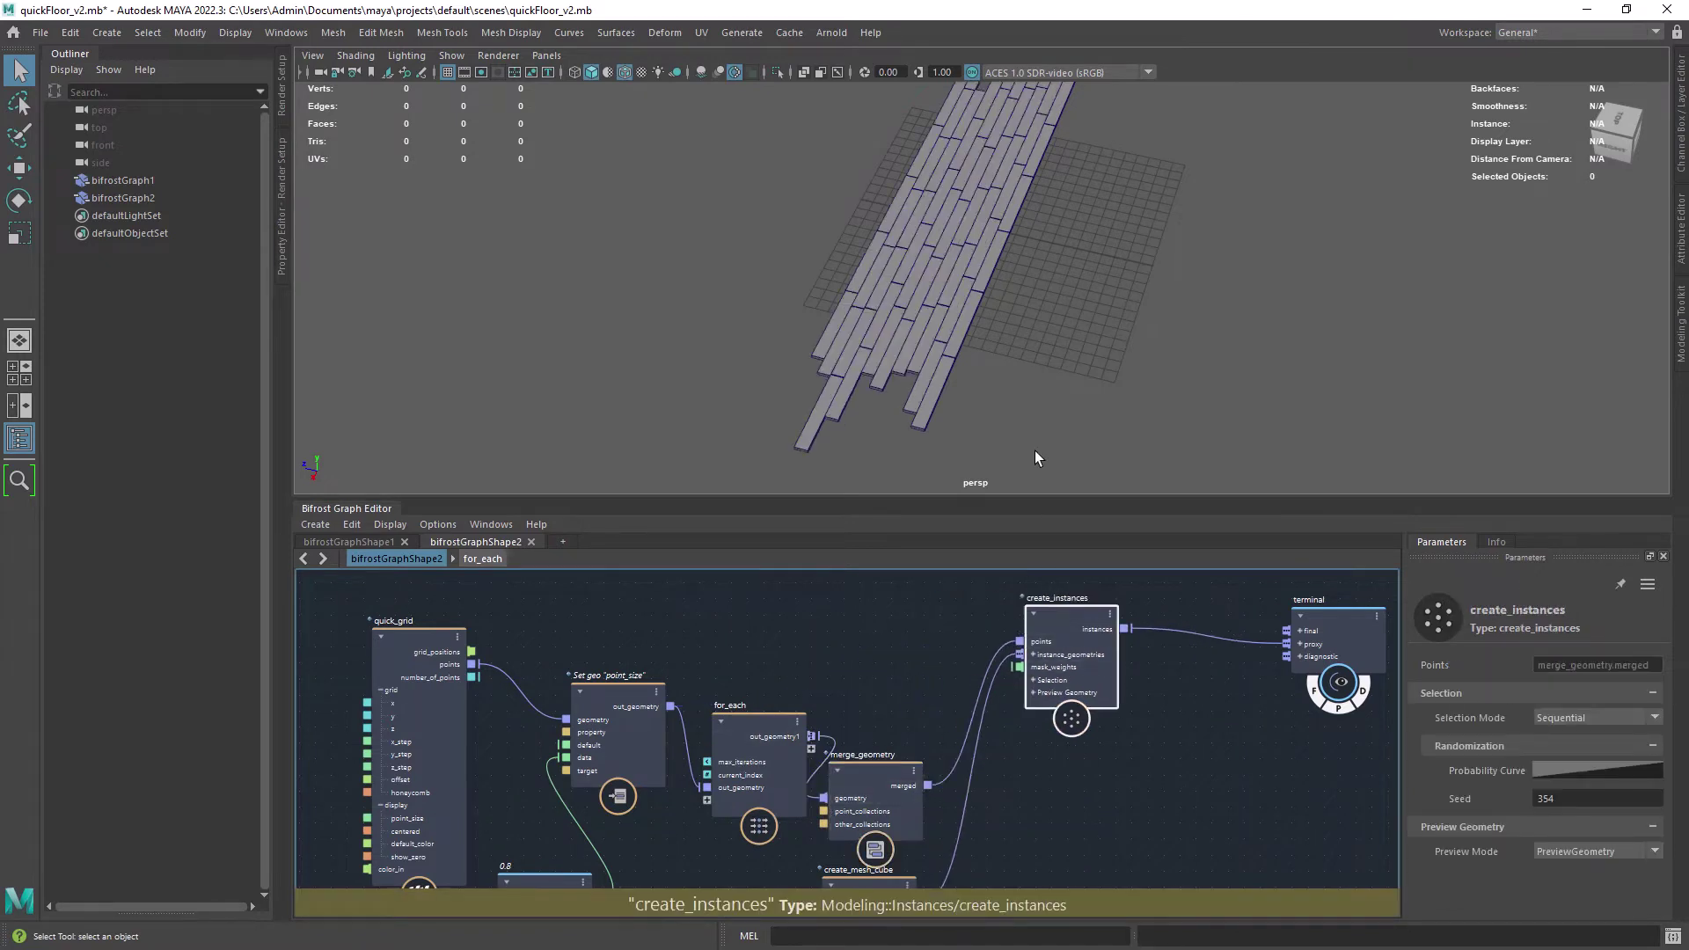
- Raise the for_each node's Max Iterations beyond 44 so the plank rows cover a much wider floor
alt+right_drag(1038, 294, 986, 284)
alt+drag(987, 284, 915, 289)
scroll(868, 267, up, 3)
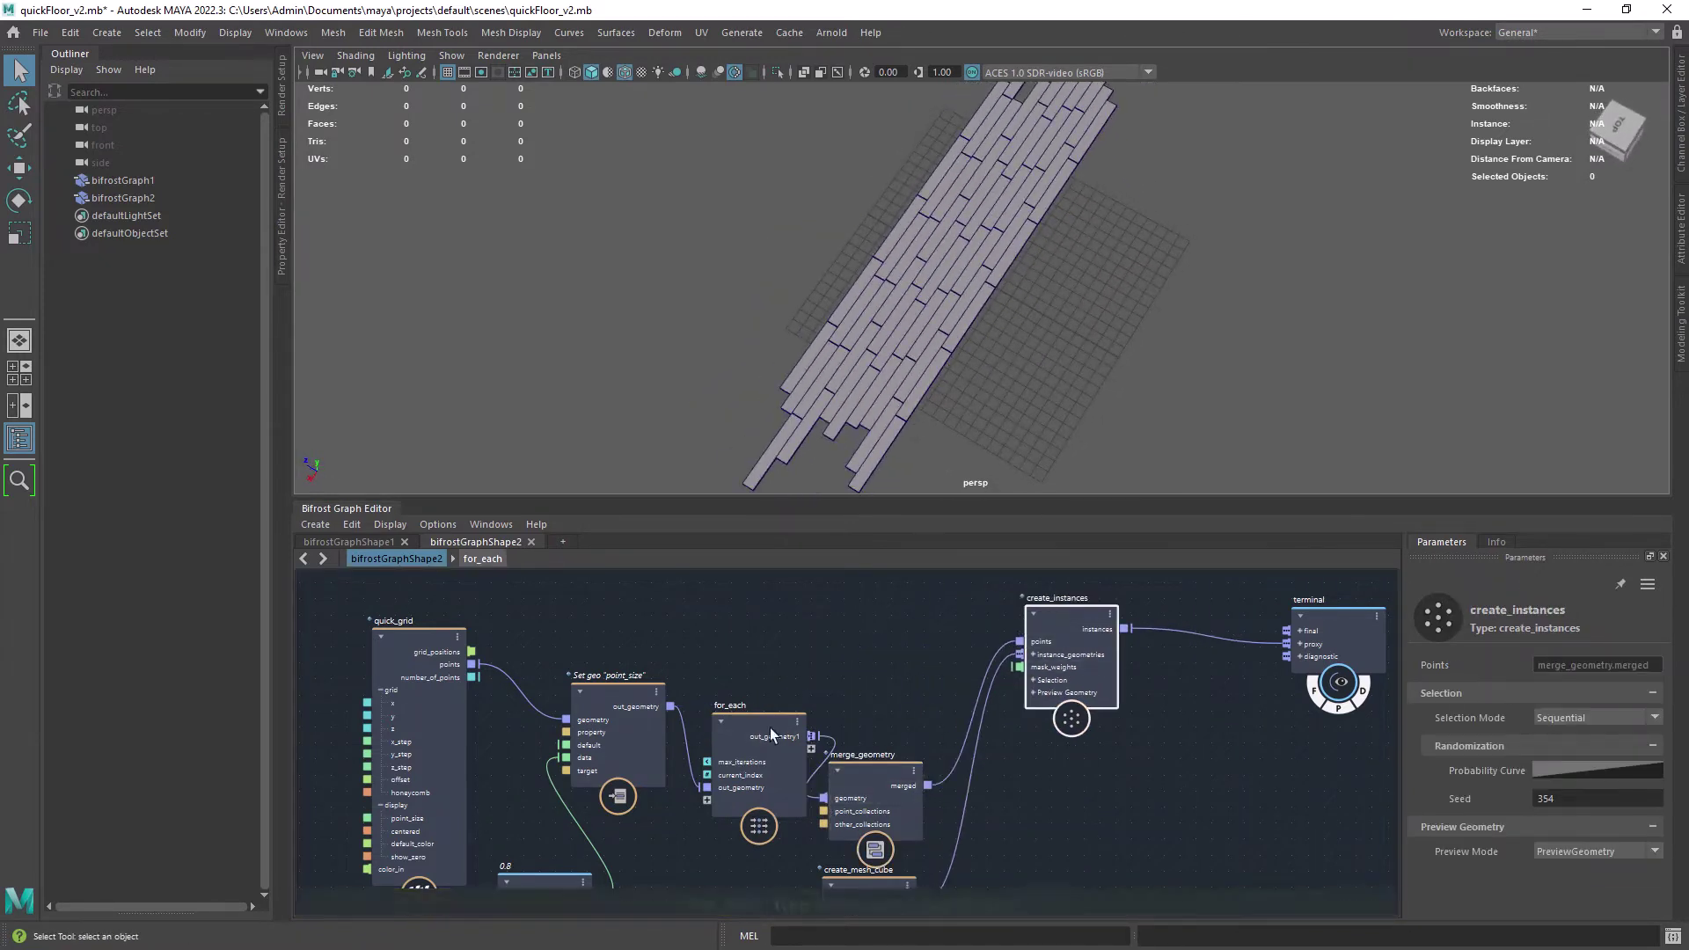
click(772, 735)
drag(1455, 664, 1585, 645)
scroll(1095, 250, down, 3)
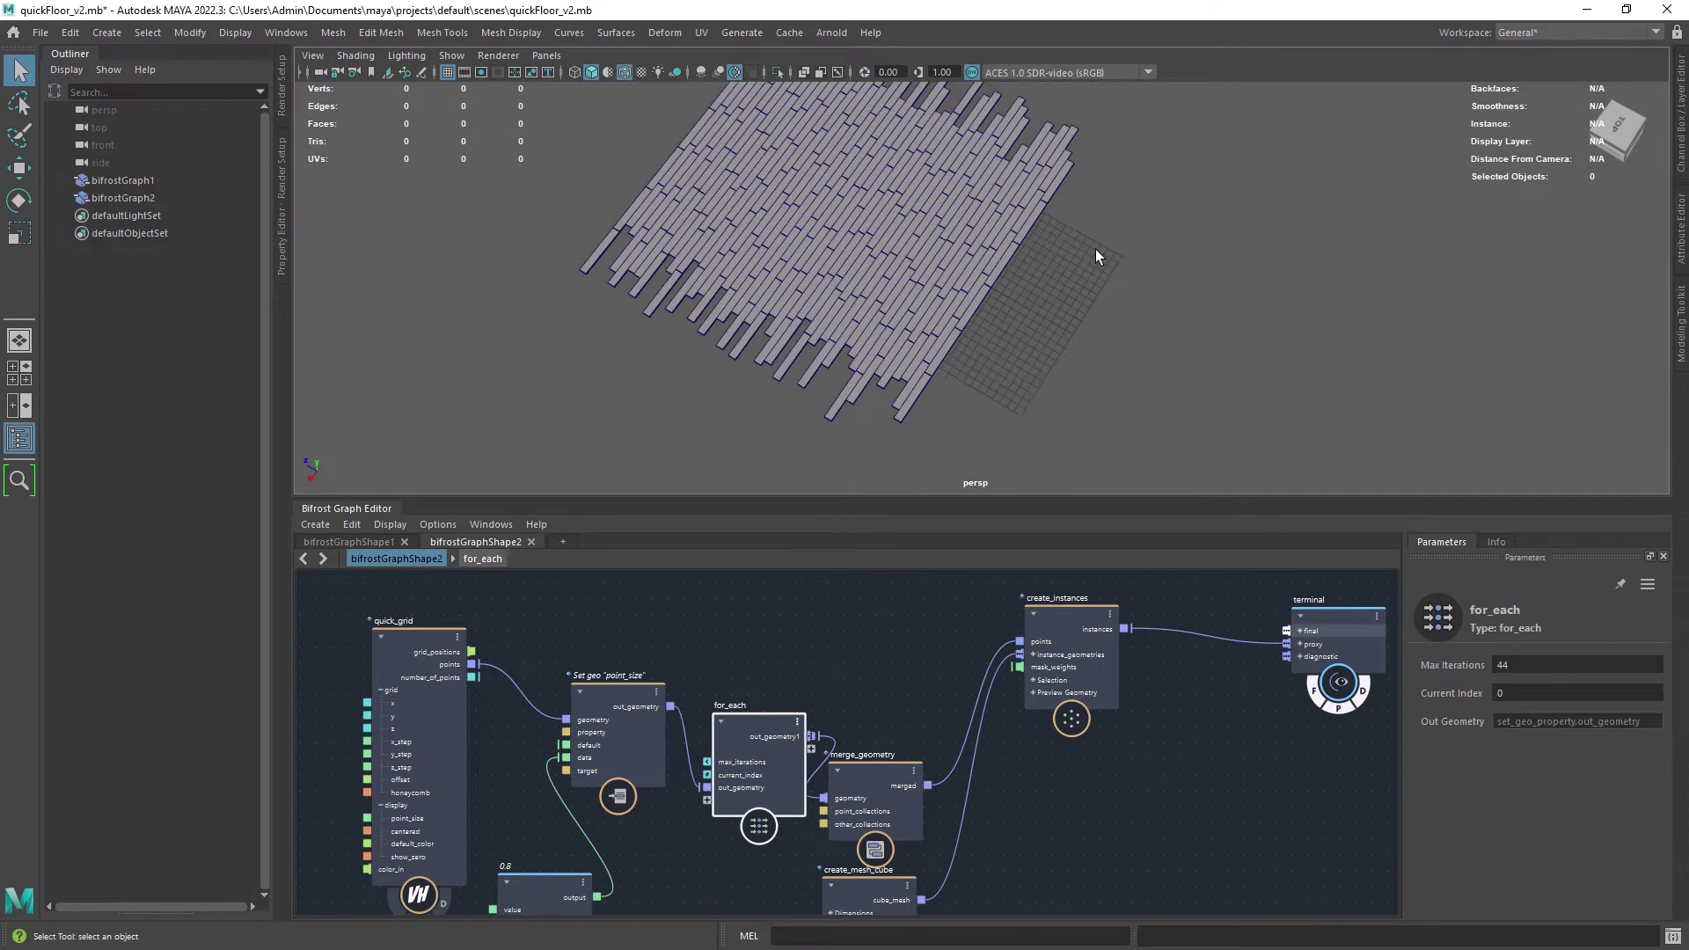
alt+drag(1095, 250, 1127, 382)
mouse_move(1451, 665)
mouse_down()
mouse_move(1381, 677)
mouse_move(1439, 656)
mouse_move(1496, 681)
mouse_move(1478, 652)
mouse_up()
click(424, 640)
click(873, 771)
click(759, 723)
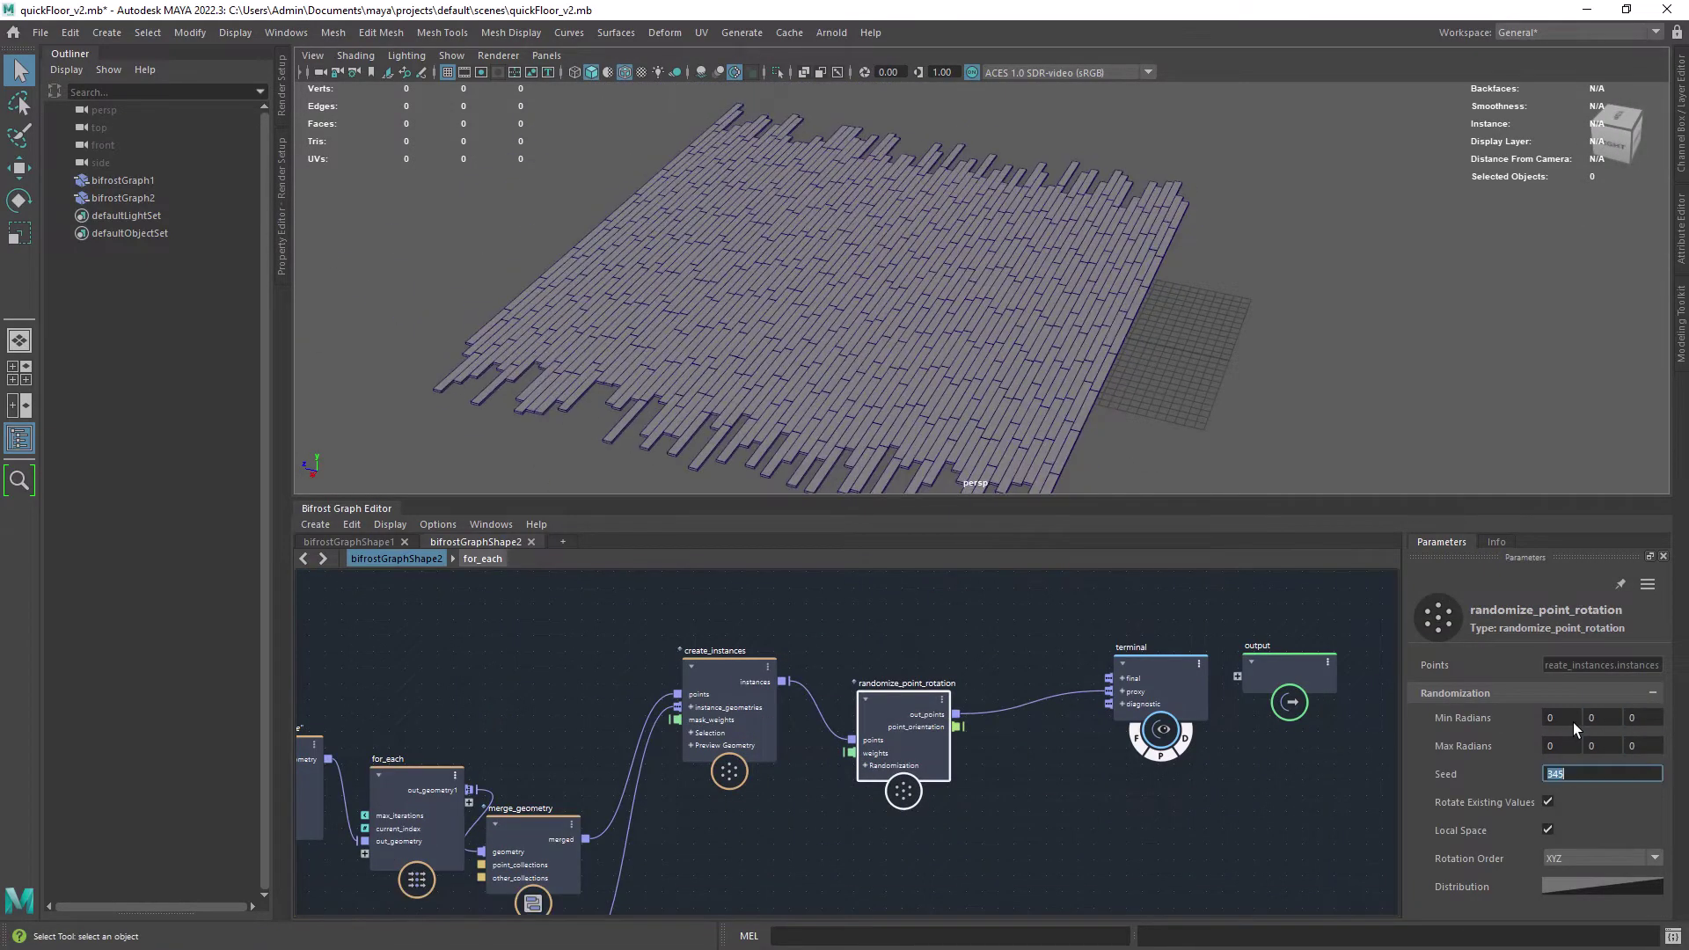
scroll(889, 346, up, 10)
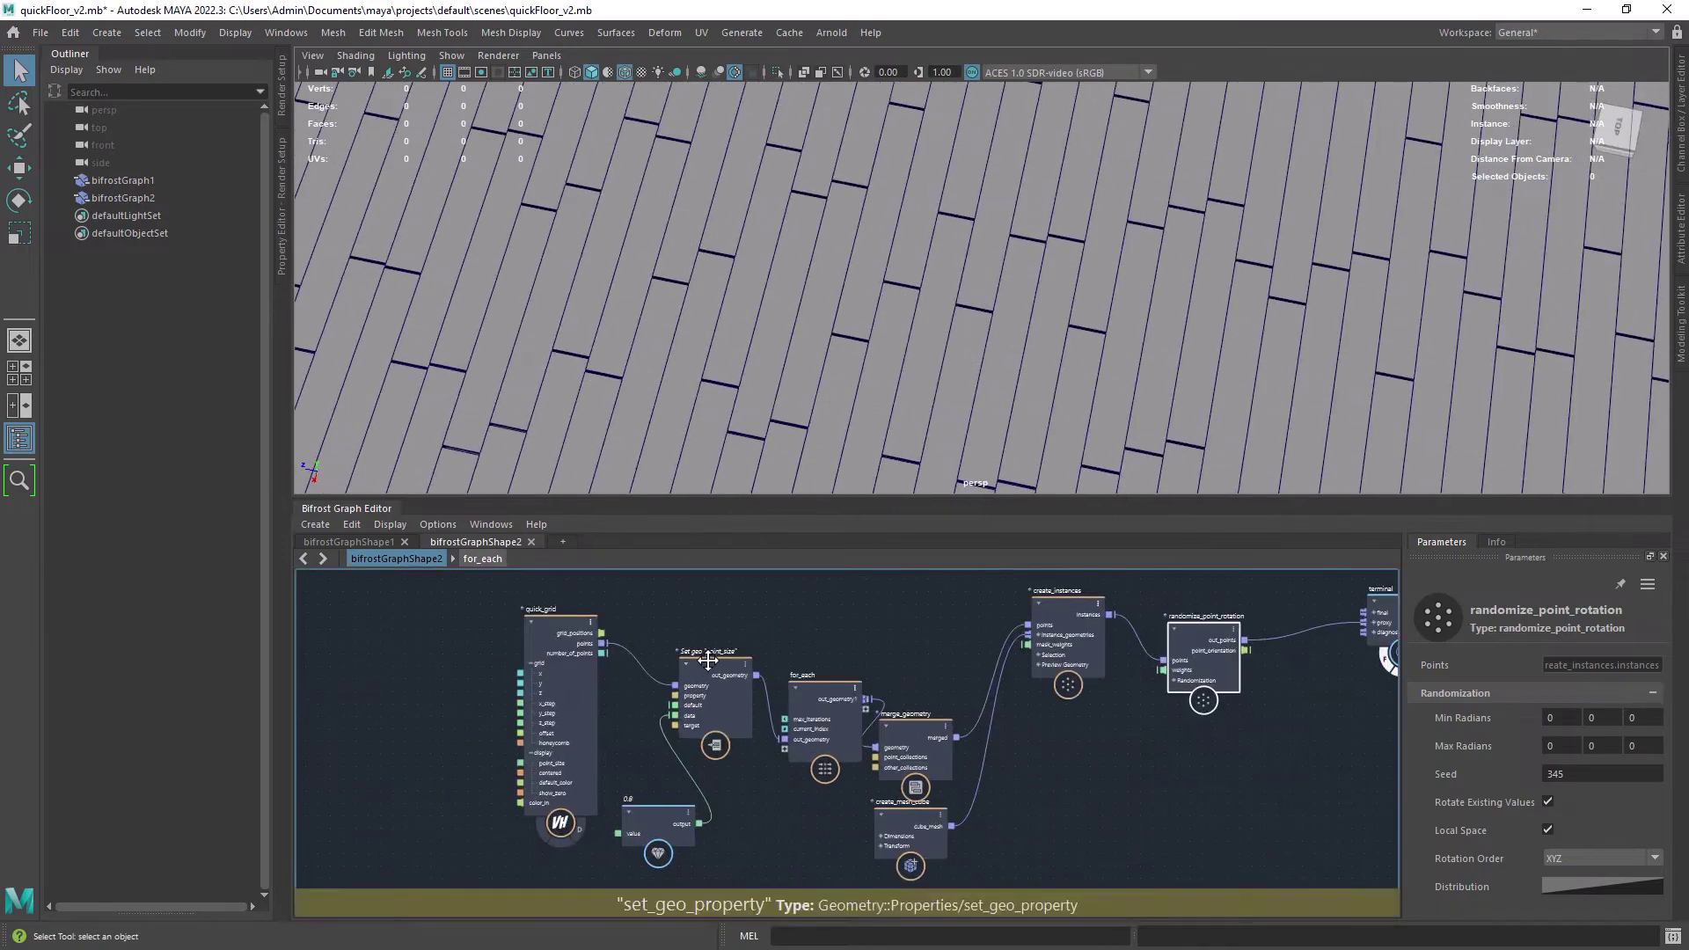
click(563, 669)
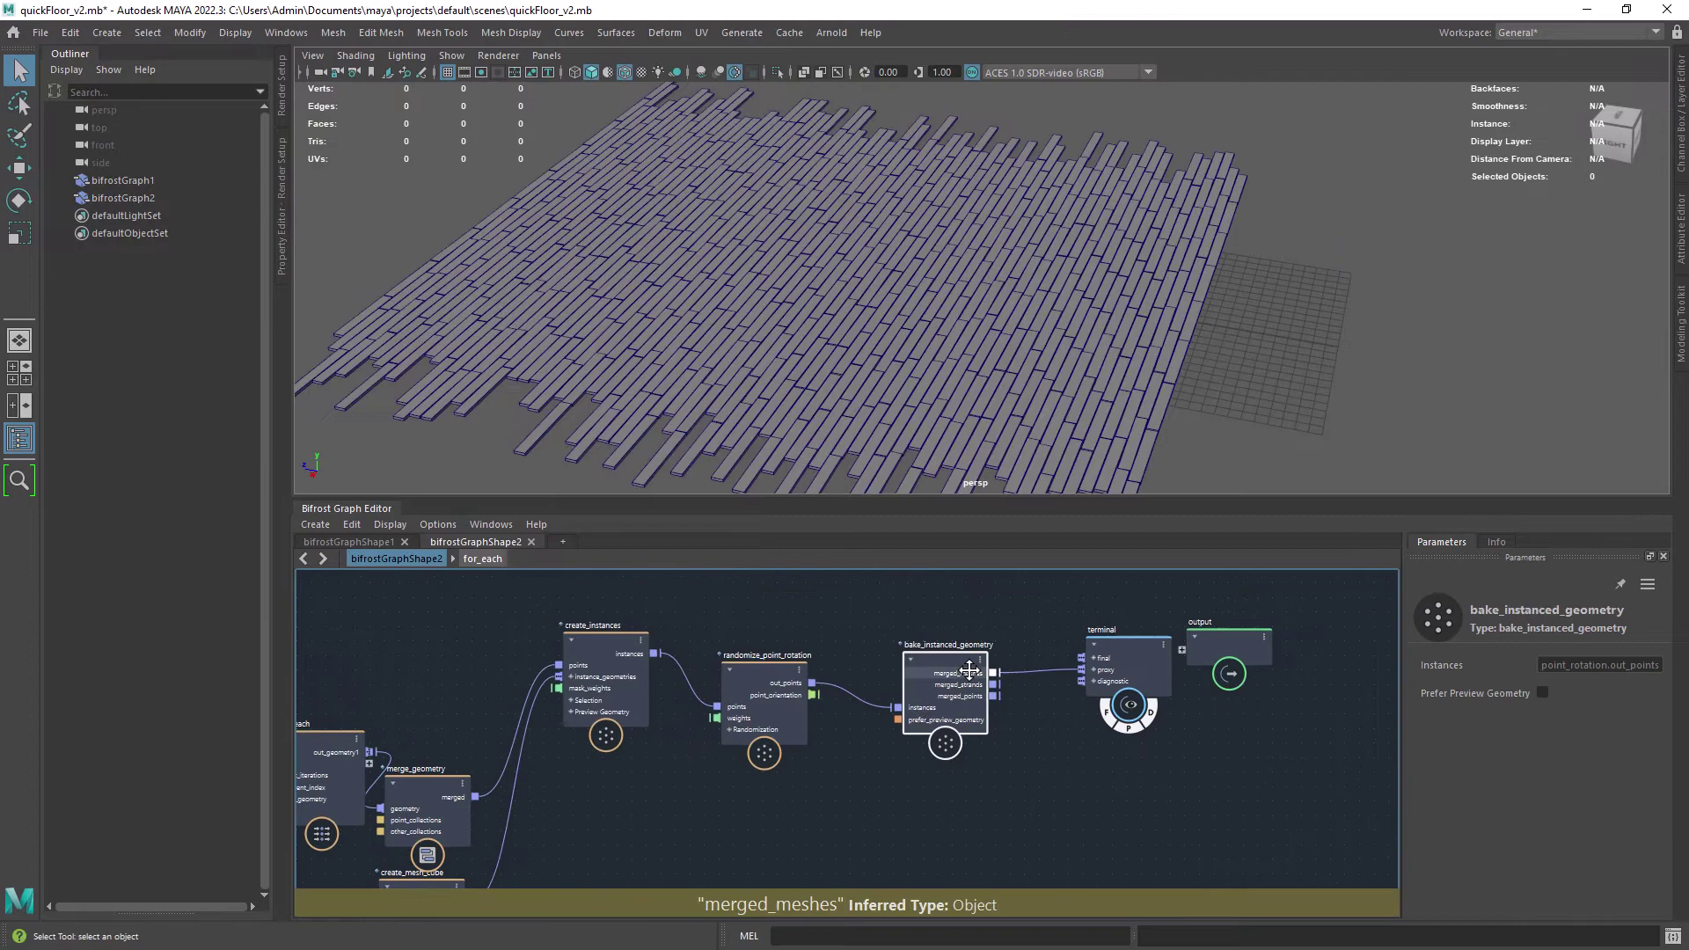
- Add a translate_points node after bake_instanced_geometry, with its translation driven by a float3 value node
key(Tab)
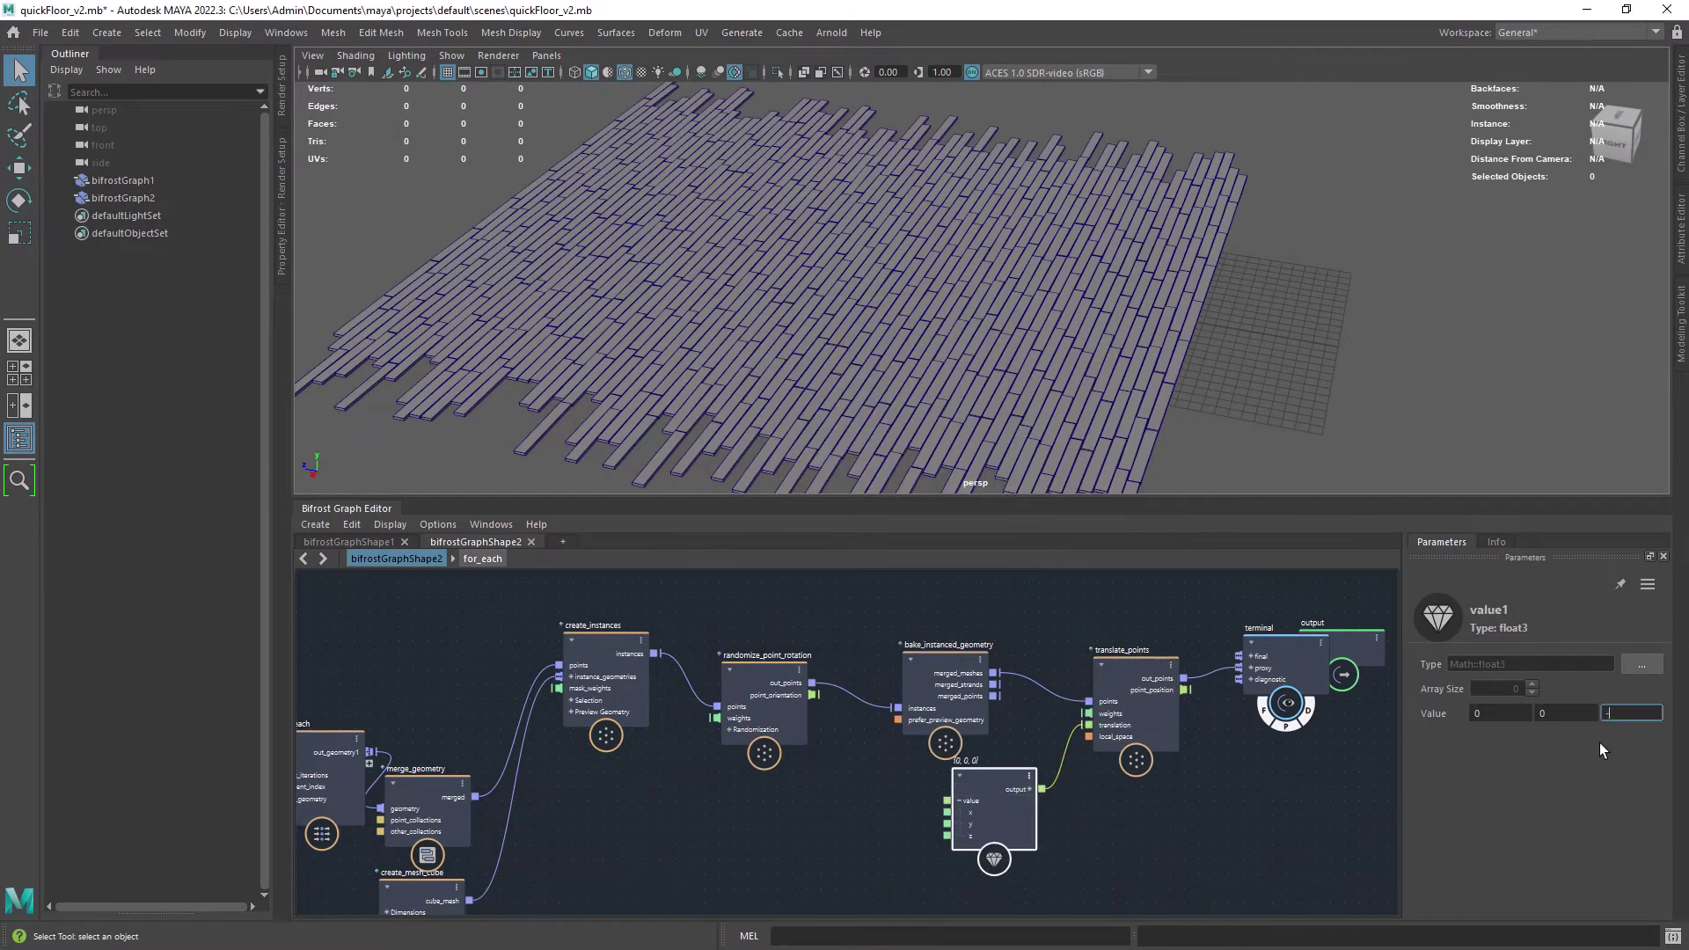
key(4)
- Run the colorVariationShell Python script on the selected plank floor mesh polySurface6 in the 360_v22 scene
alt+drag(565, 112, 1018, 320)
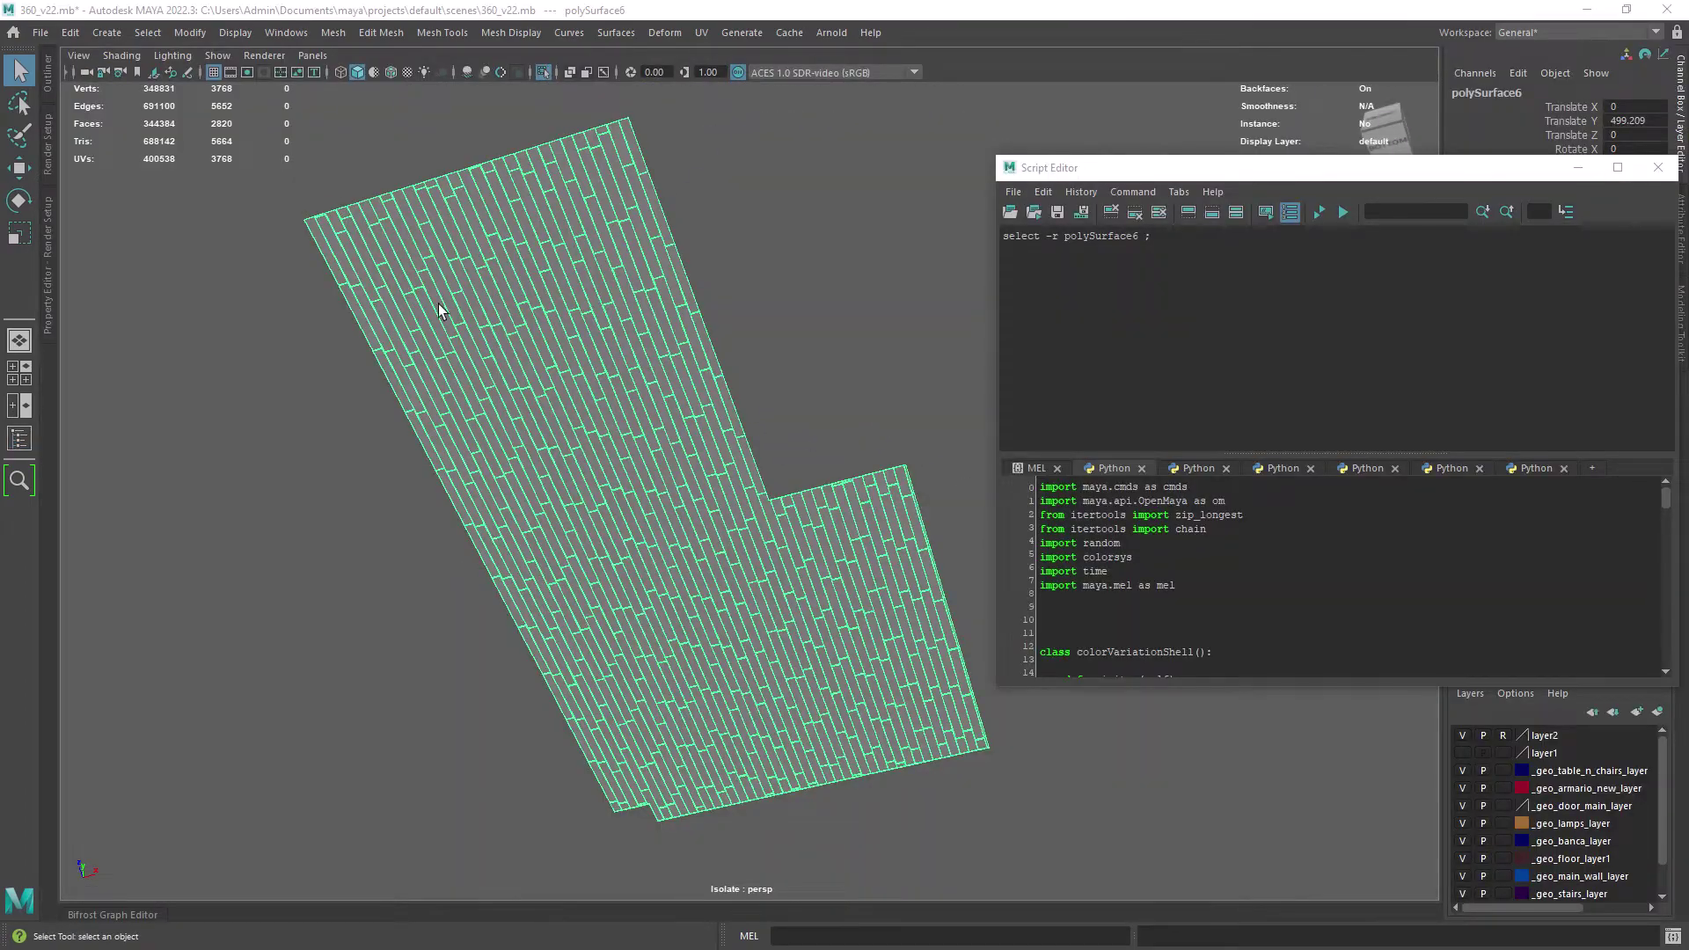
alt+drag(852, 524, 747, 366)
scroll(768, 449, up, 4)
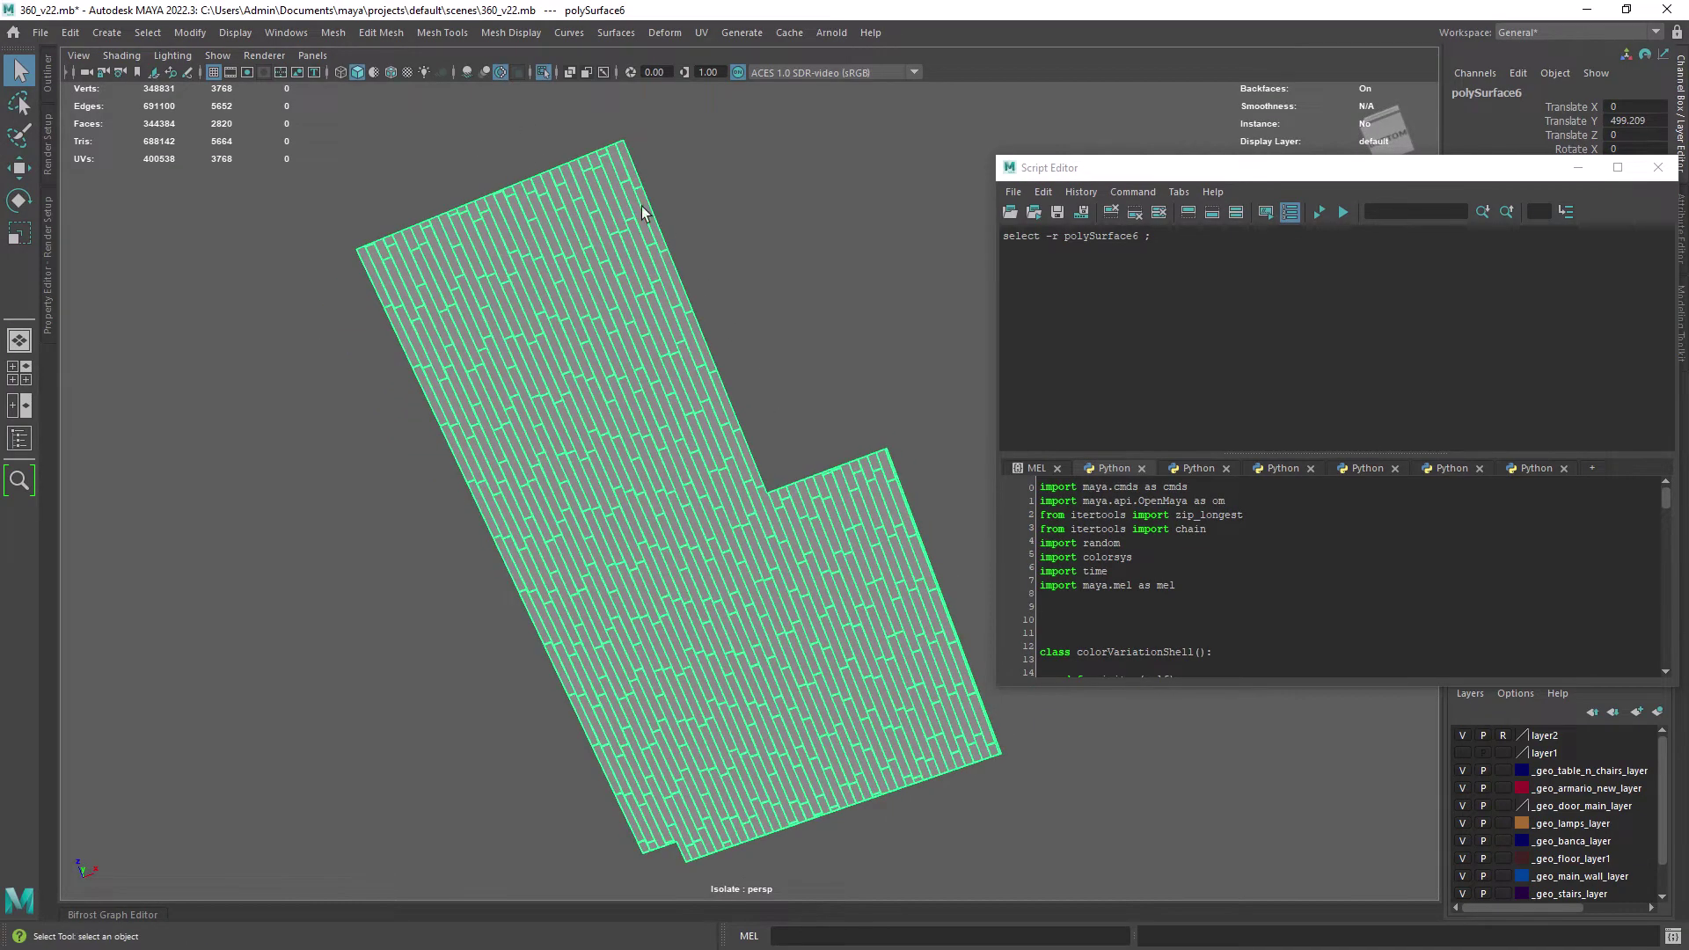
scroll(831, 428, up, 5)
scroll(810, 390, down, 3)
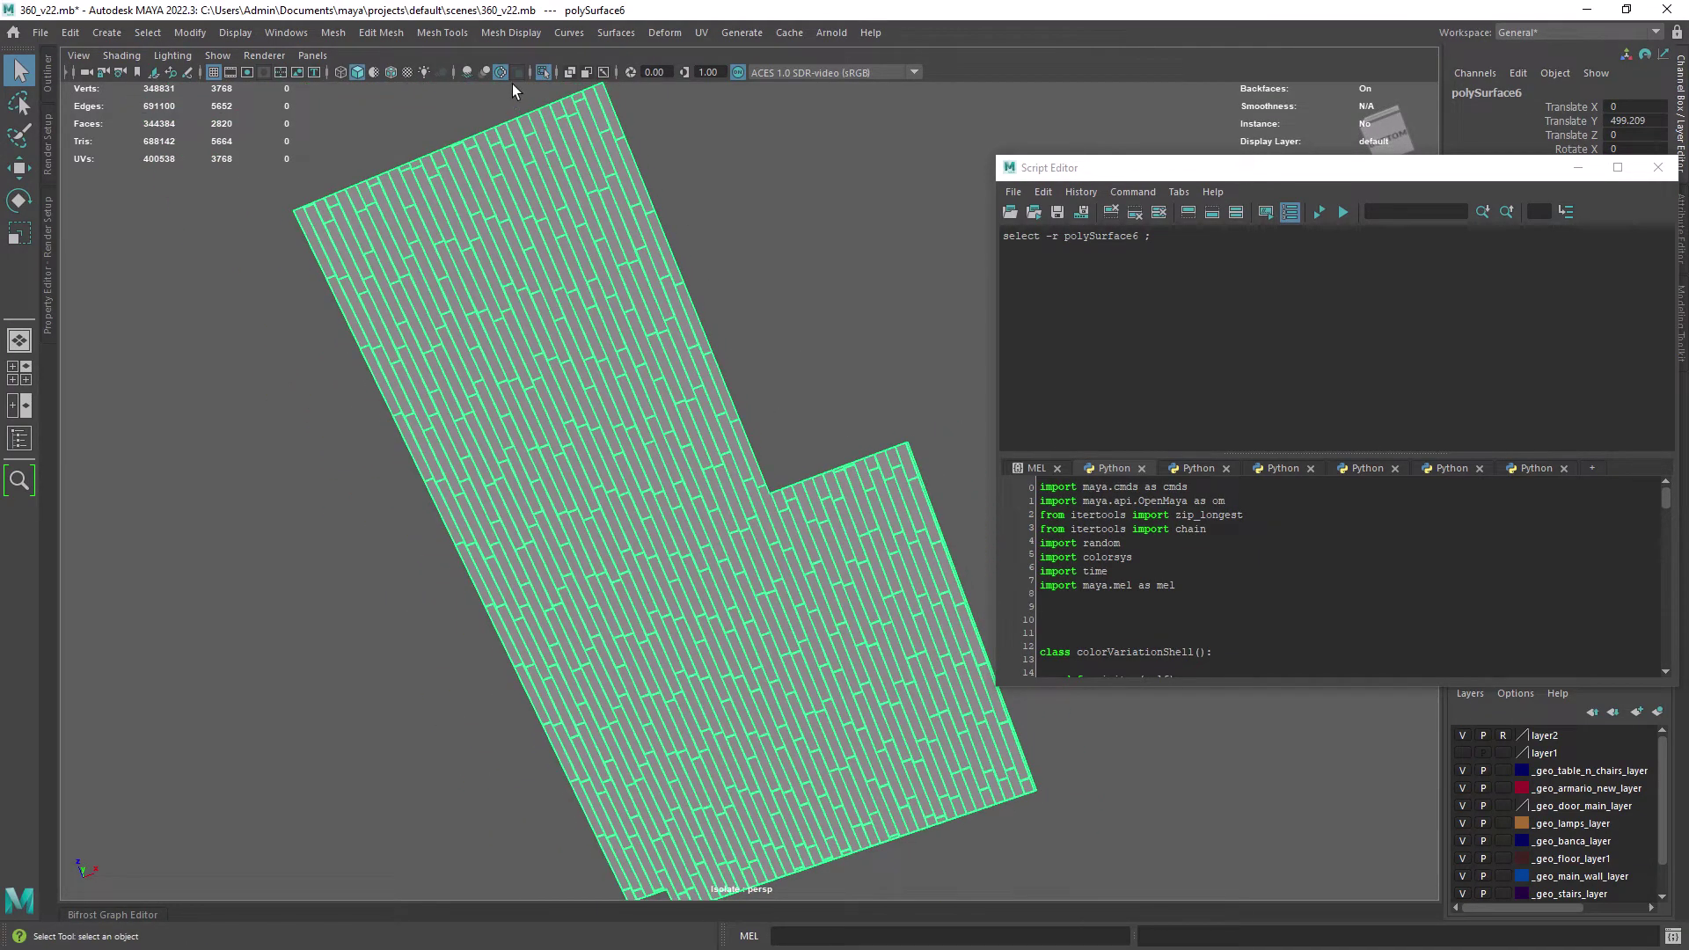
alt+drag(698, 238, 791, 626)
click(1319, 213)
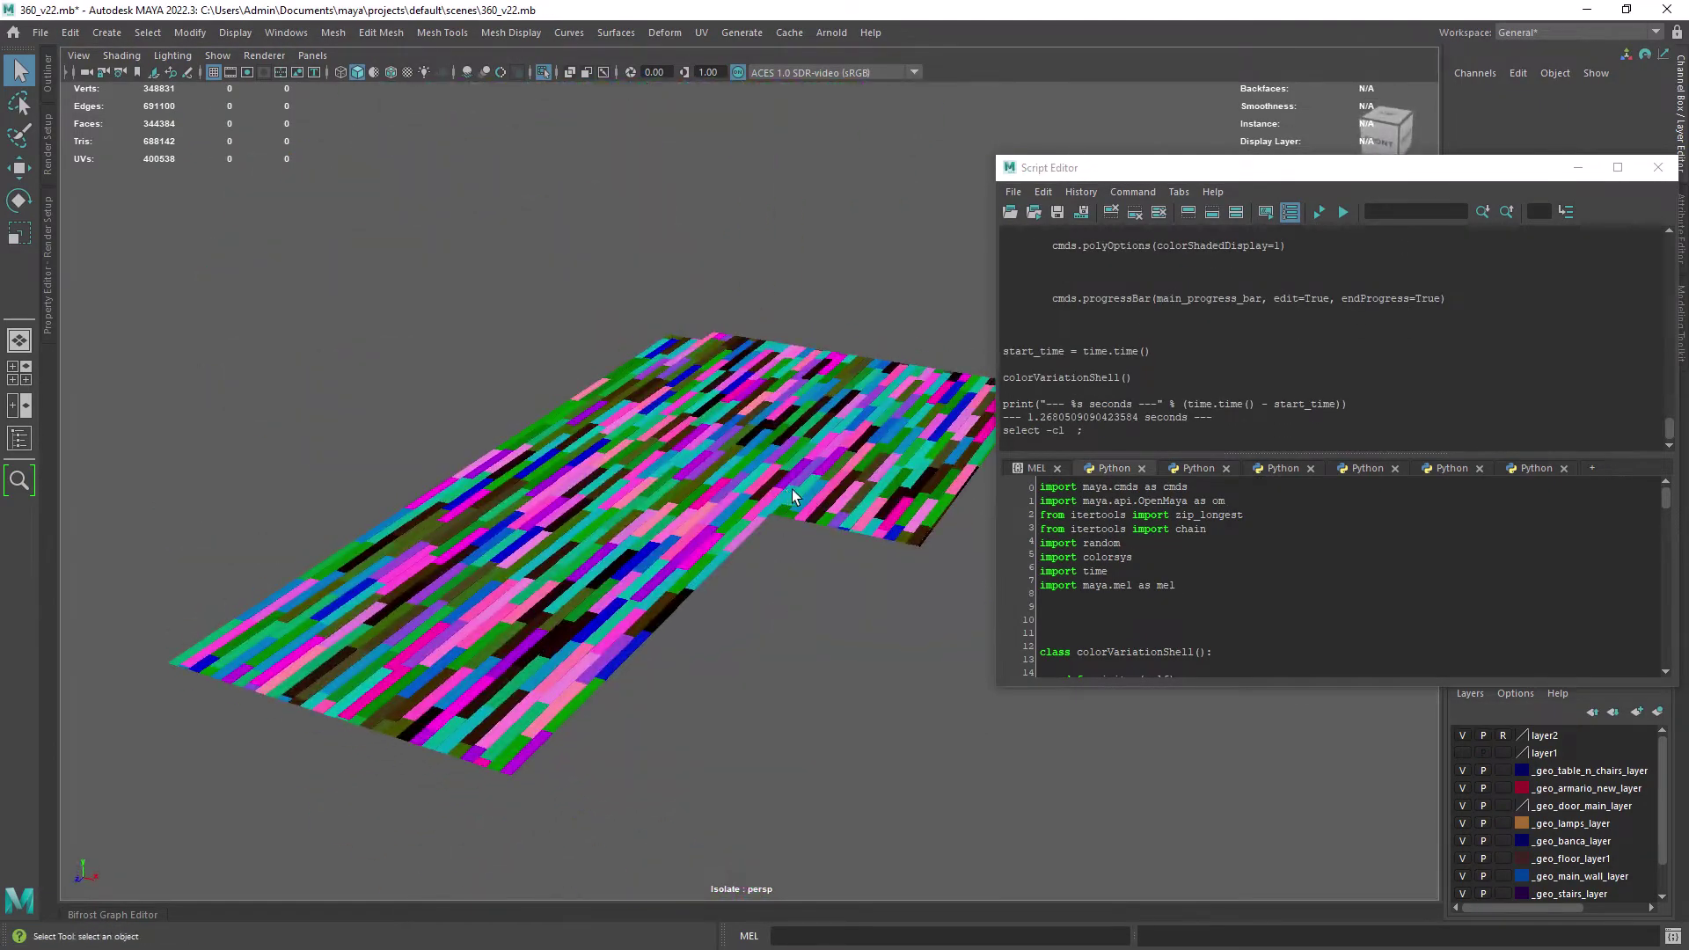
- Check the per-plank colours on the floor, leave the mesh deselected, and minimize the Script Editor
click(797, 495)
alt+drag(799, 510, 888, 458)
click(867, 531)
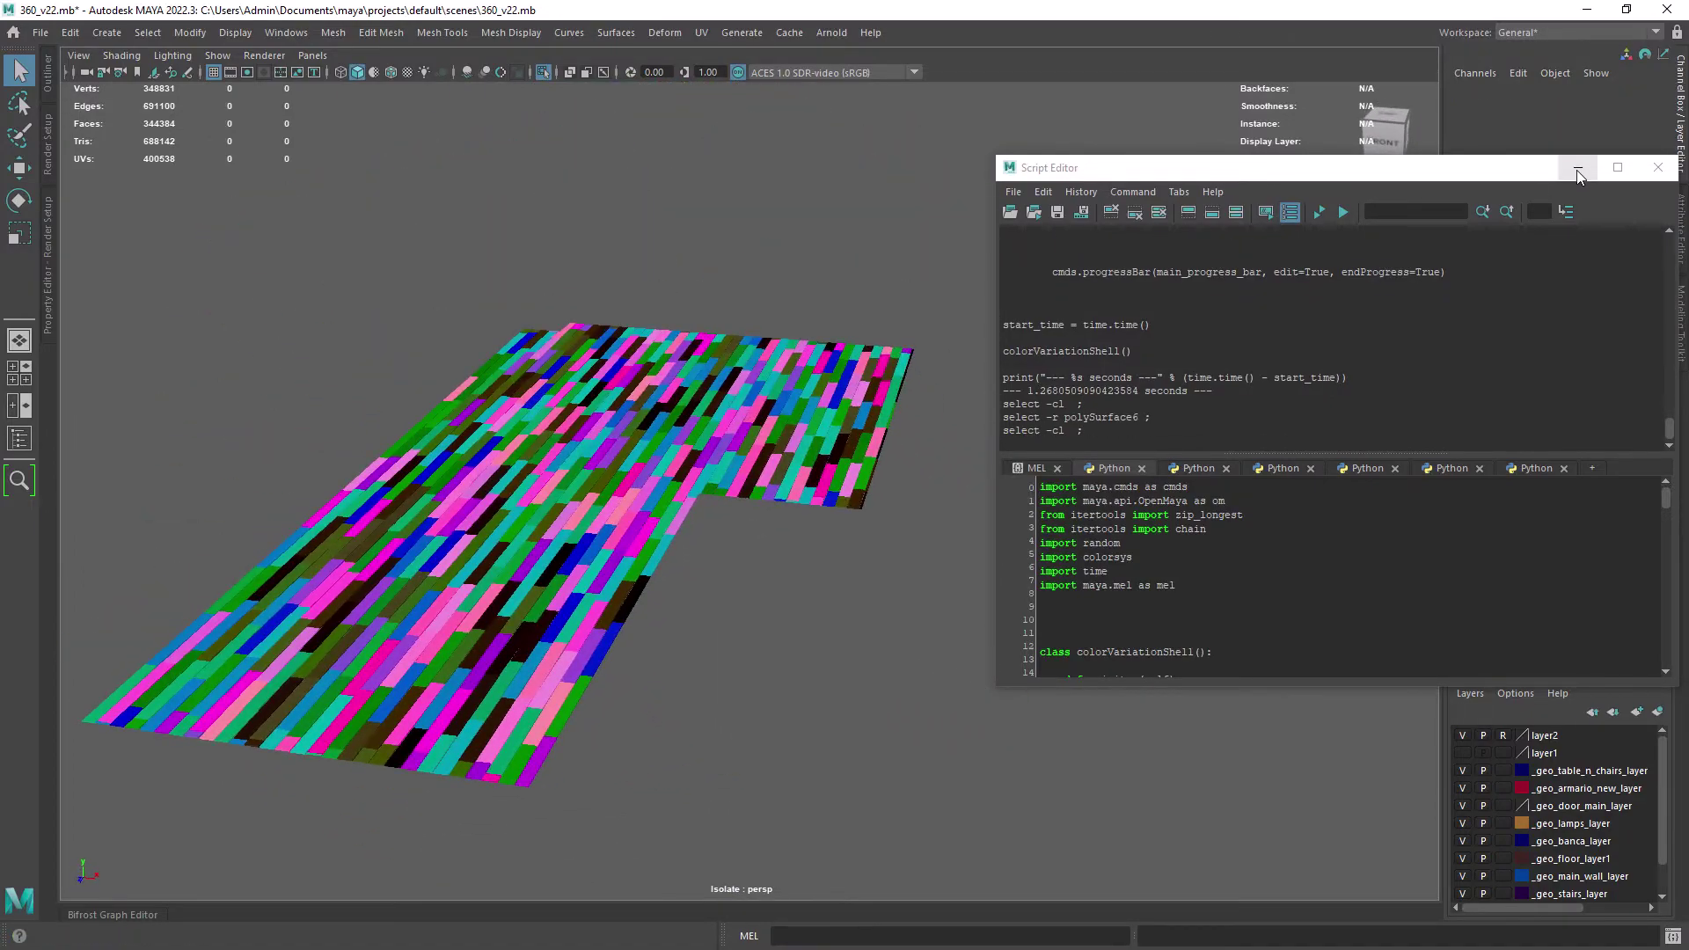
click(1578, 169)
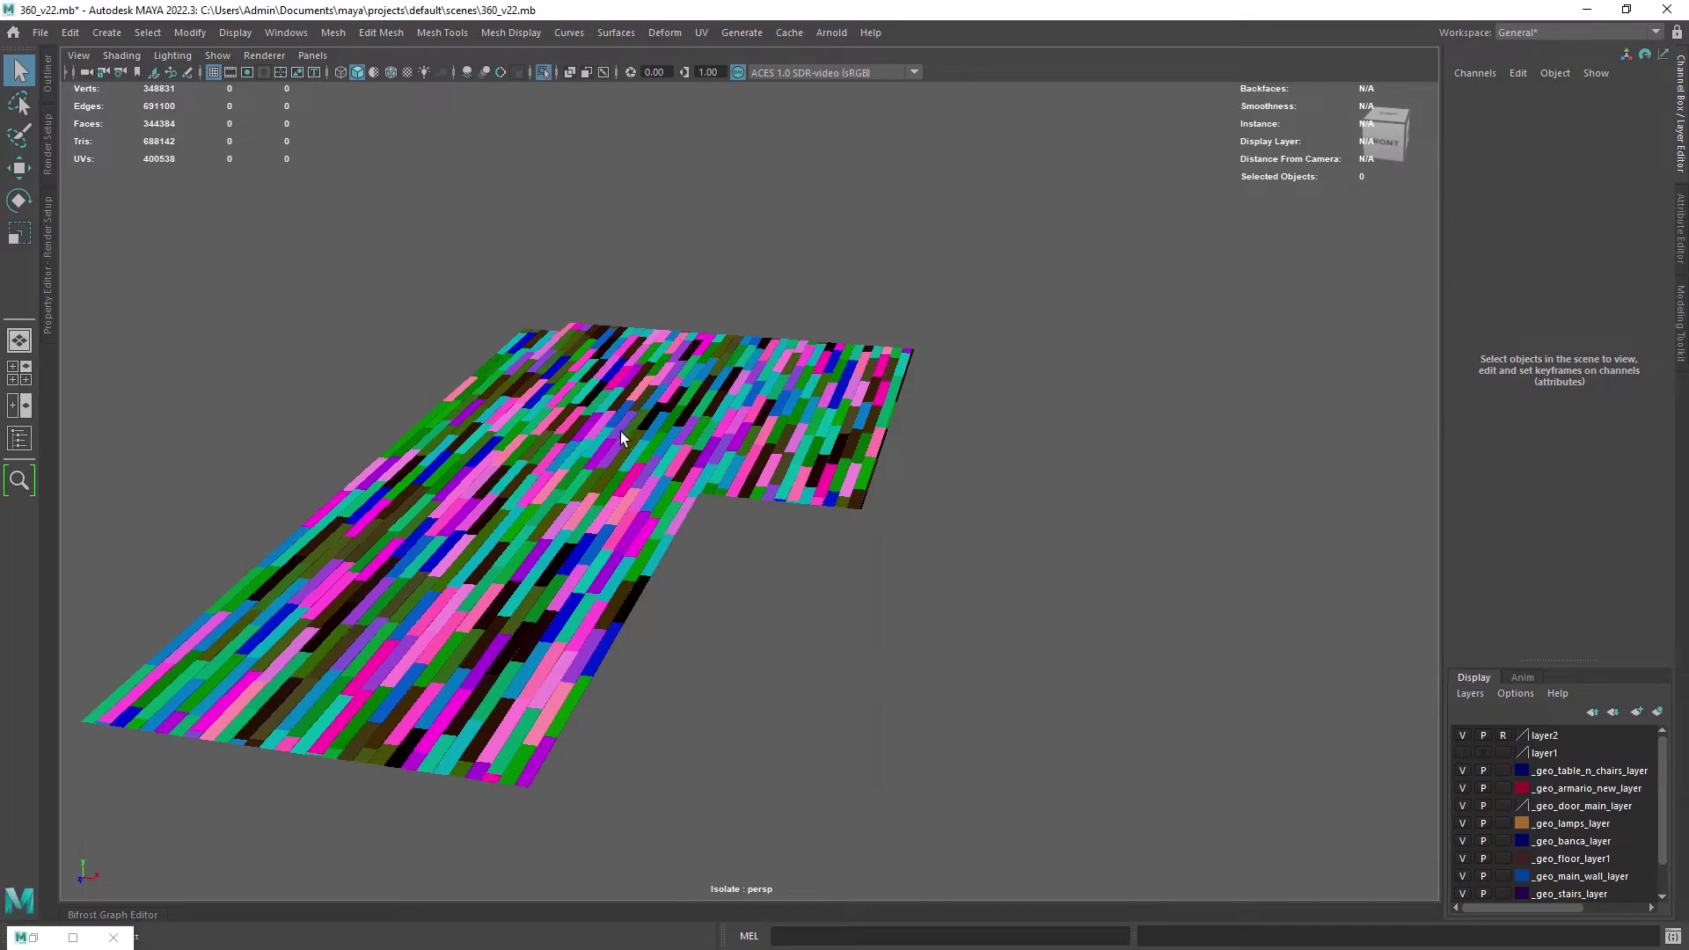
scroll(619, 424, up, 2)
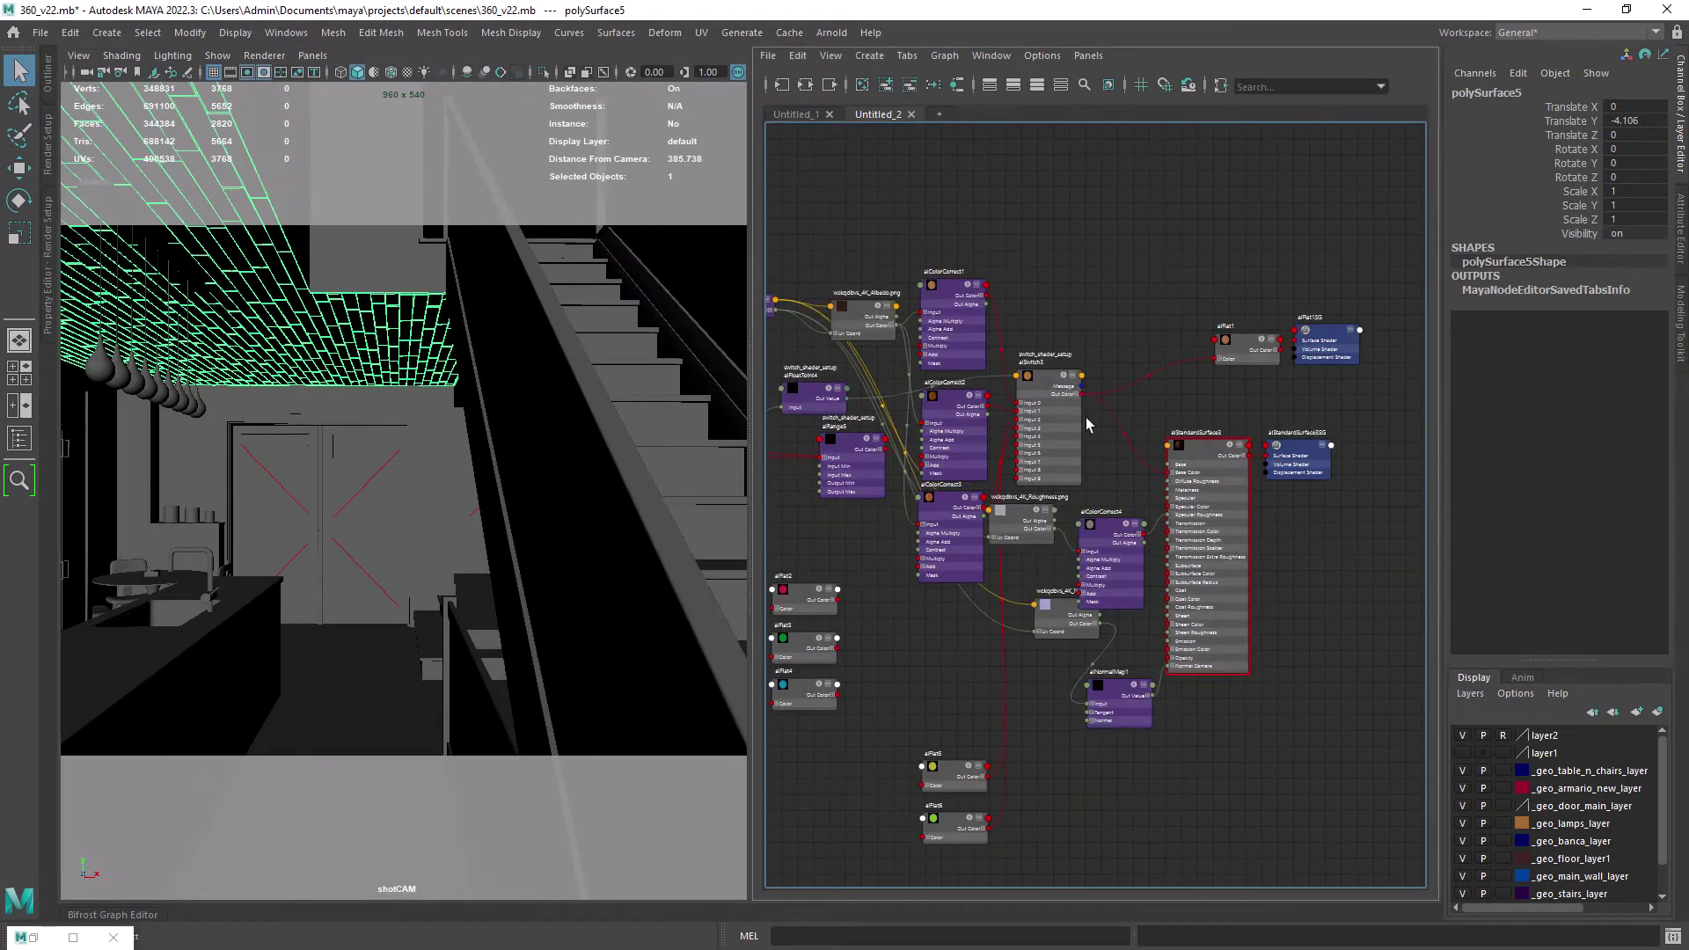
- Graph the aiStandardSurface shader's network and open the attributes of its wood planks albedo file texture
scroll(1085, 425, up, 1)
mouse_move(1086, 425)
alt+middle_down()
mouse_move(1239, 488)
mouse_move(1082, 445)
alt+middle_up()
click(1188, 437)
click(805, 85)
scroll(1115, 308, up, 3)
click(868, 387)
key(ctrl+a)
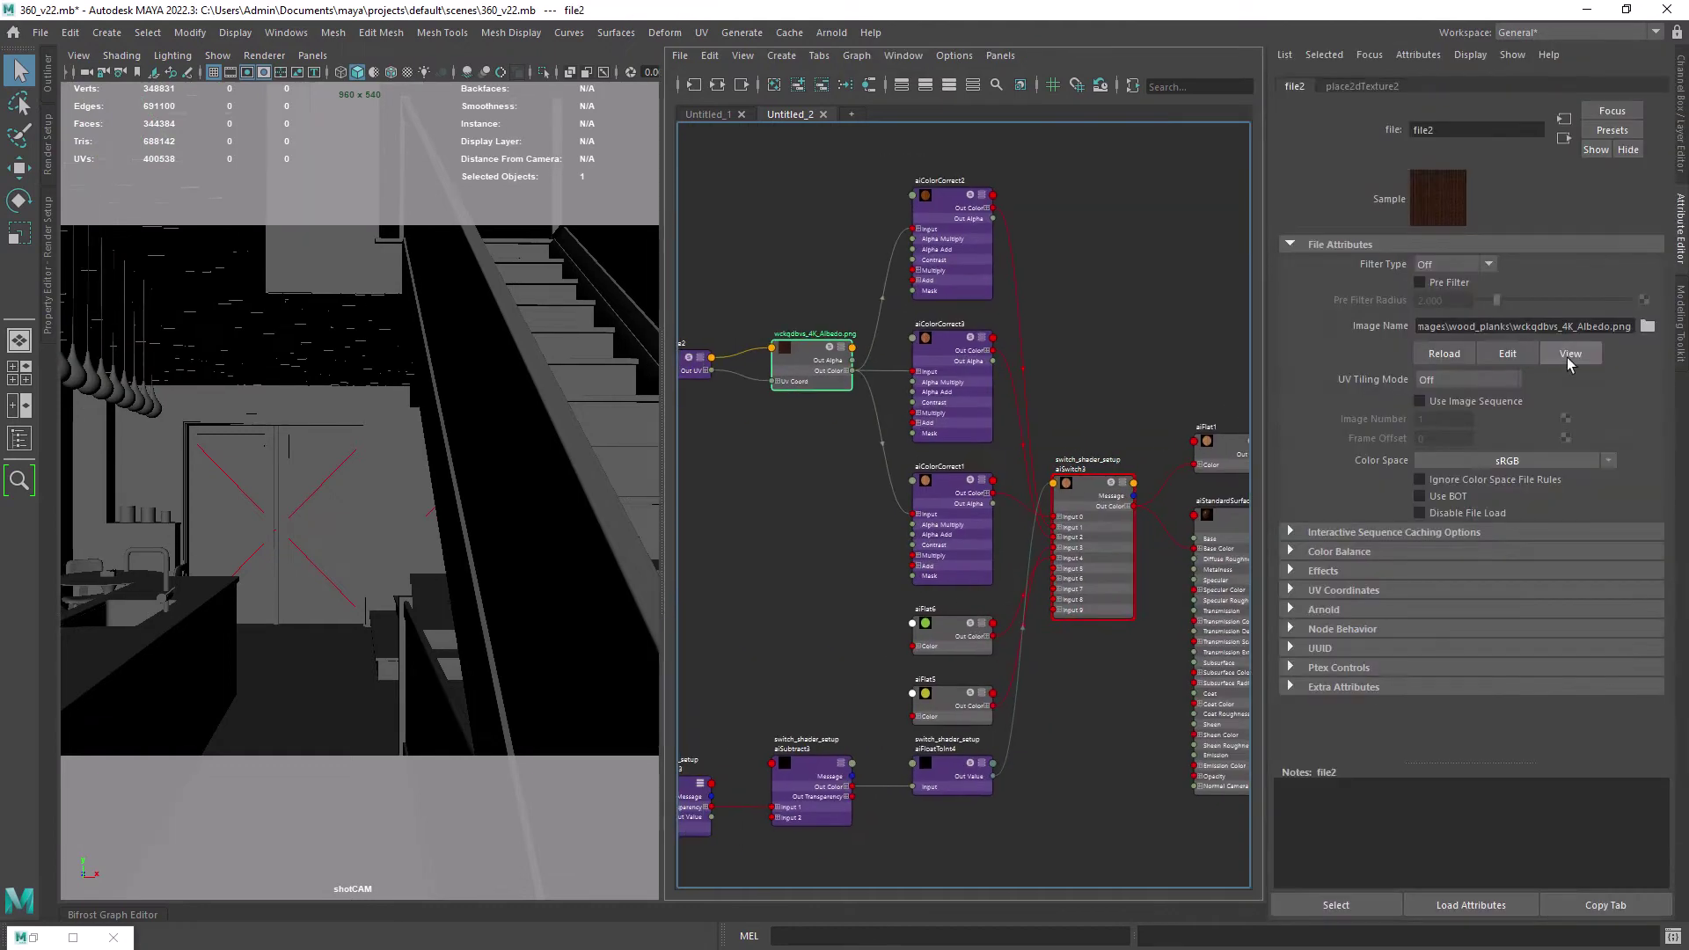
click(1467, 355)
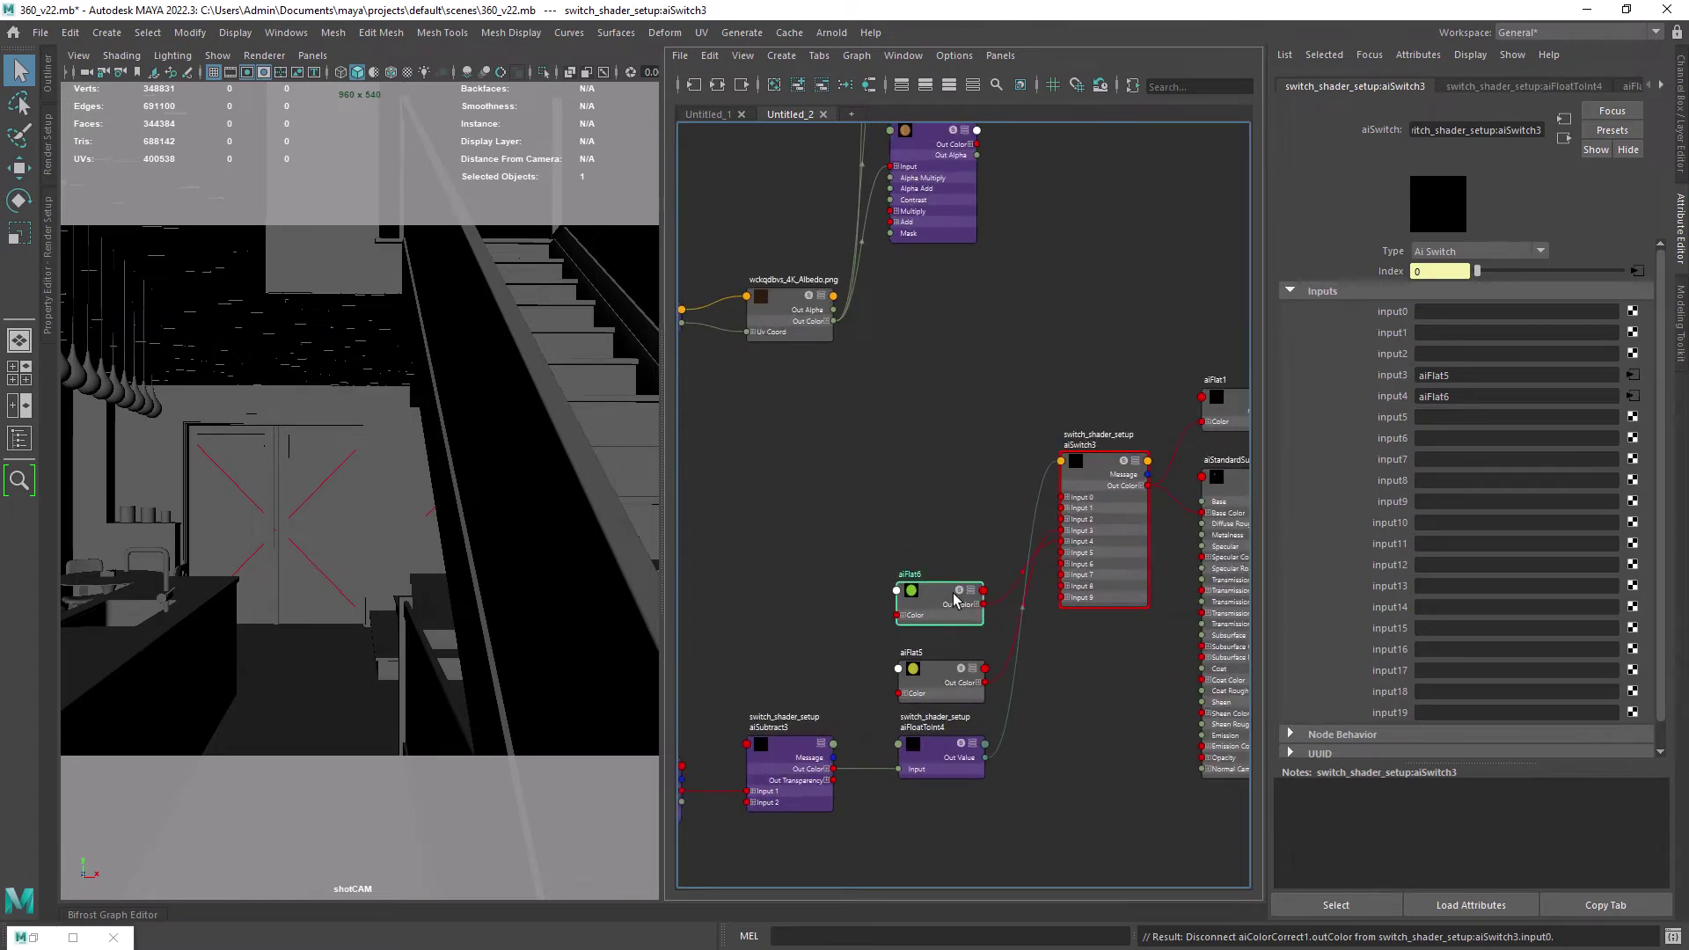
- Duplicate the green aiFlat6 shader and change the copy's colour to red
key(ctrl+d)
click(1443, 290)
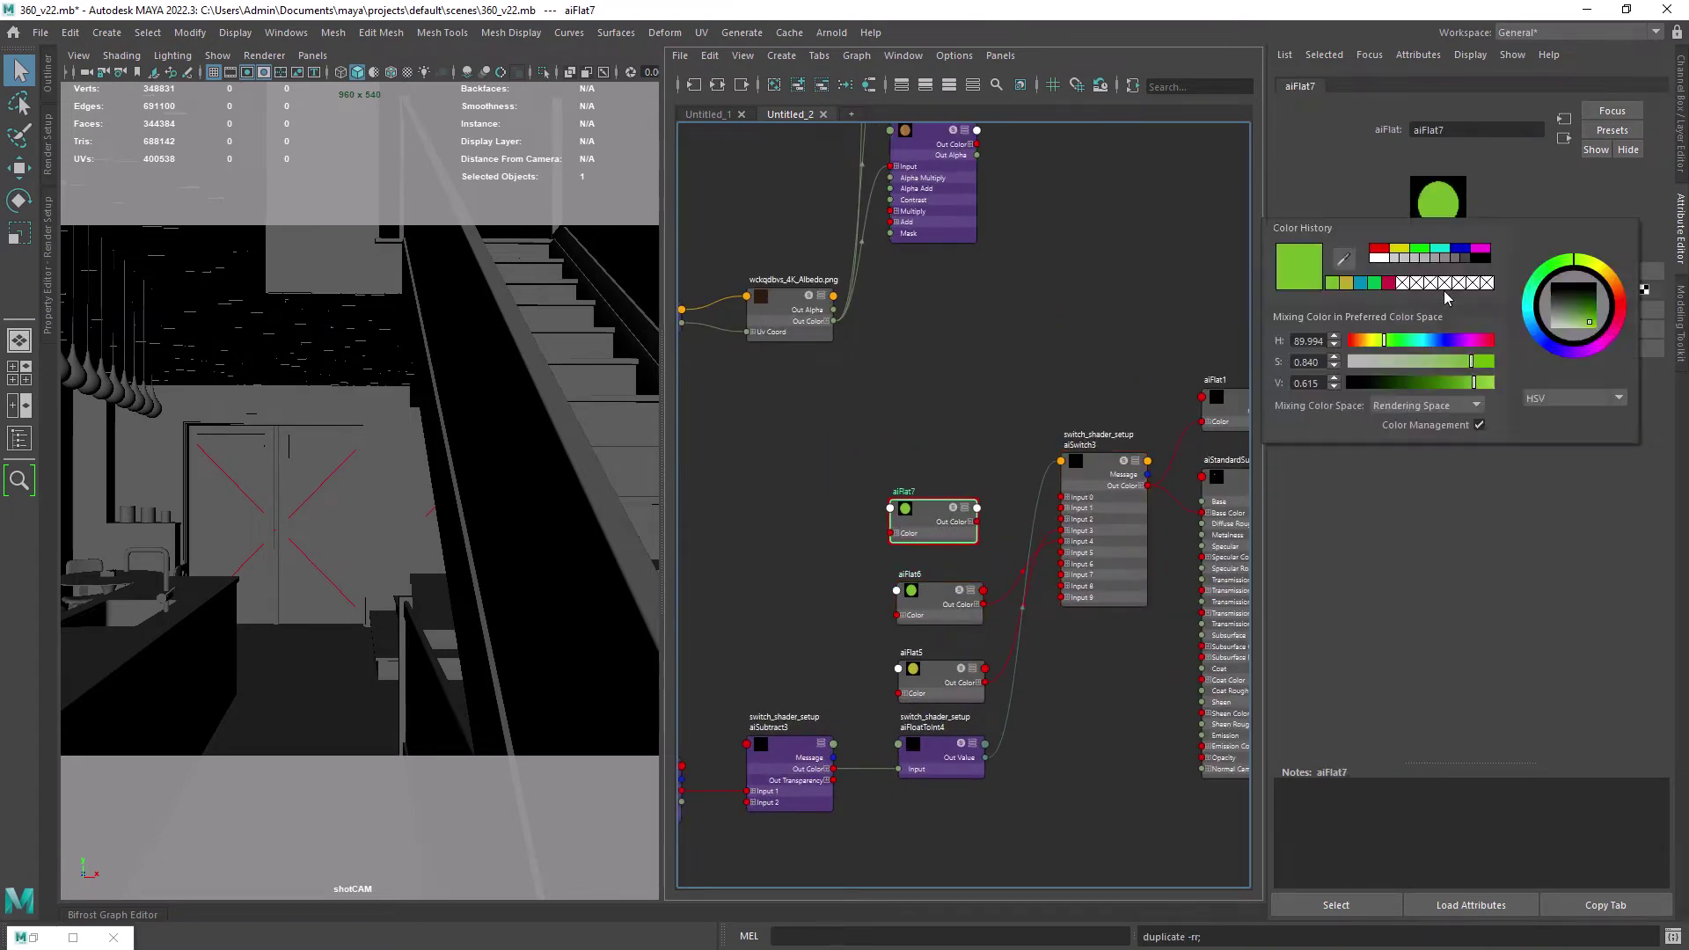
- Rewire aiSwitch3 so aiFlat7, aiFlat6 and aiFlat5 feed its inputs 0, 1 and 2
drag(965, 539, 1054, 553)
scroll(1003, 508, up, 3)
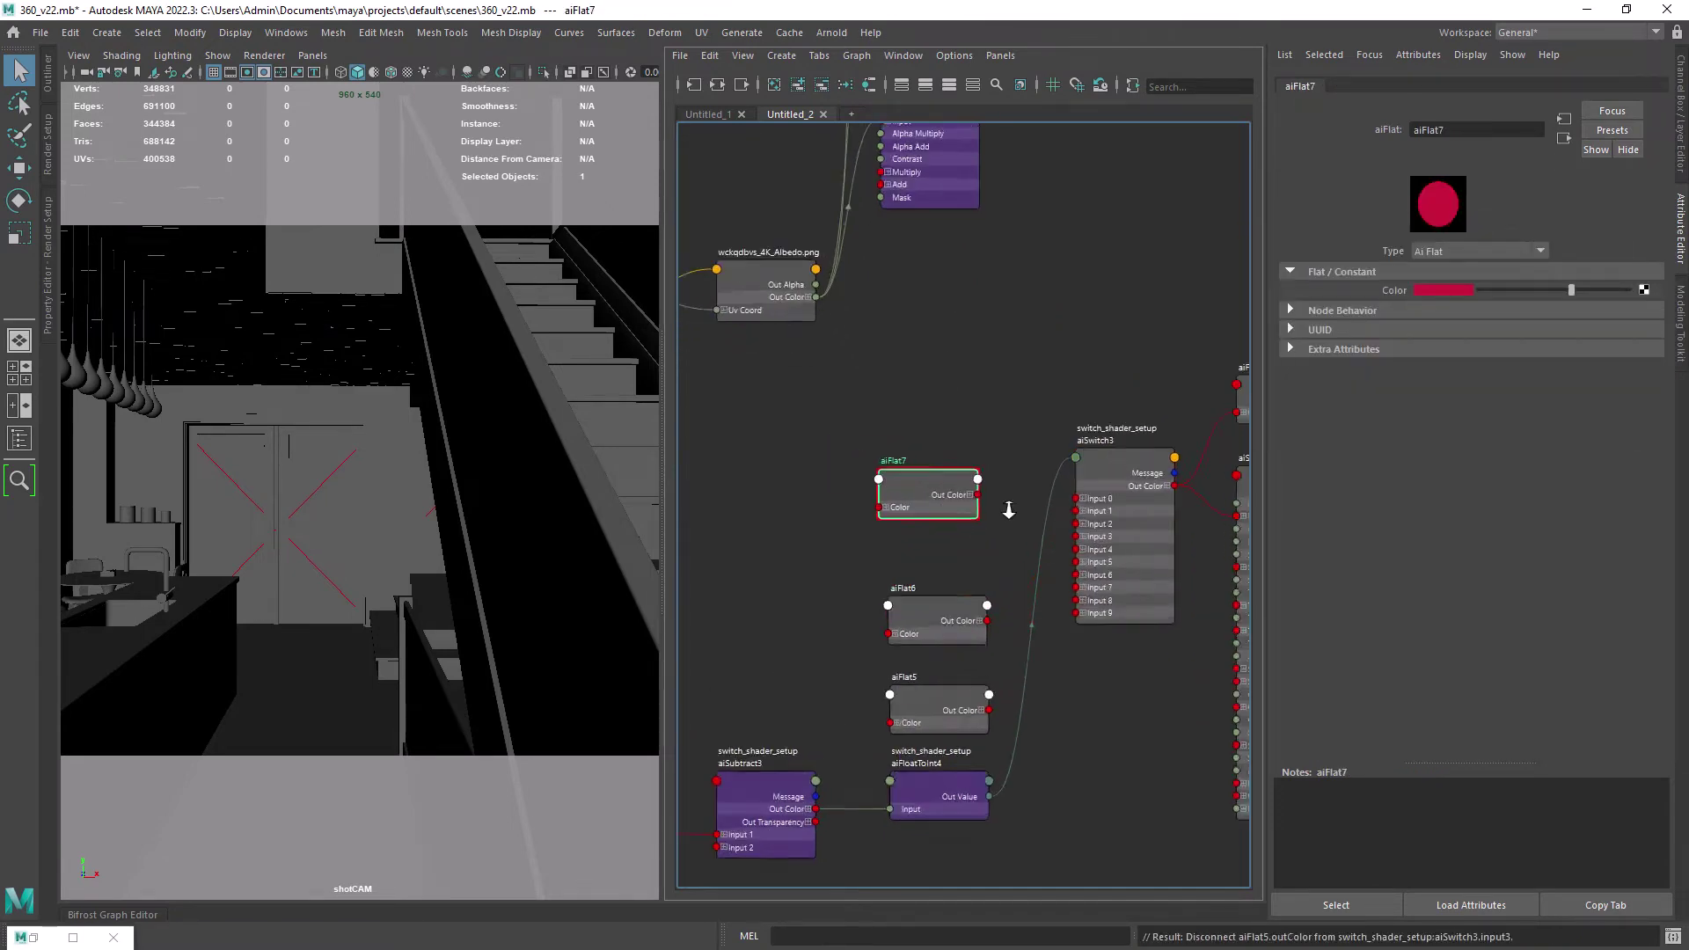
drag(983, 497, 1102, 502)
drag(994, 651, 1102, 517)
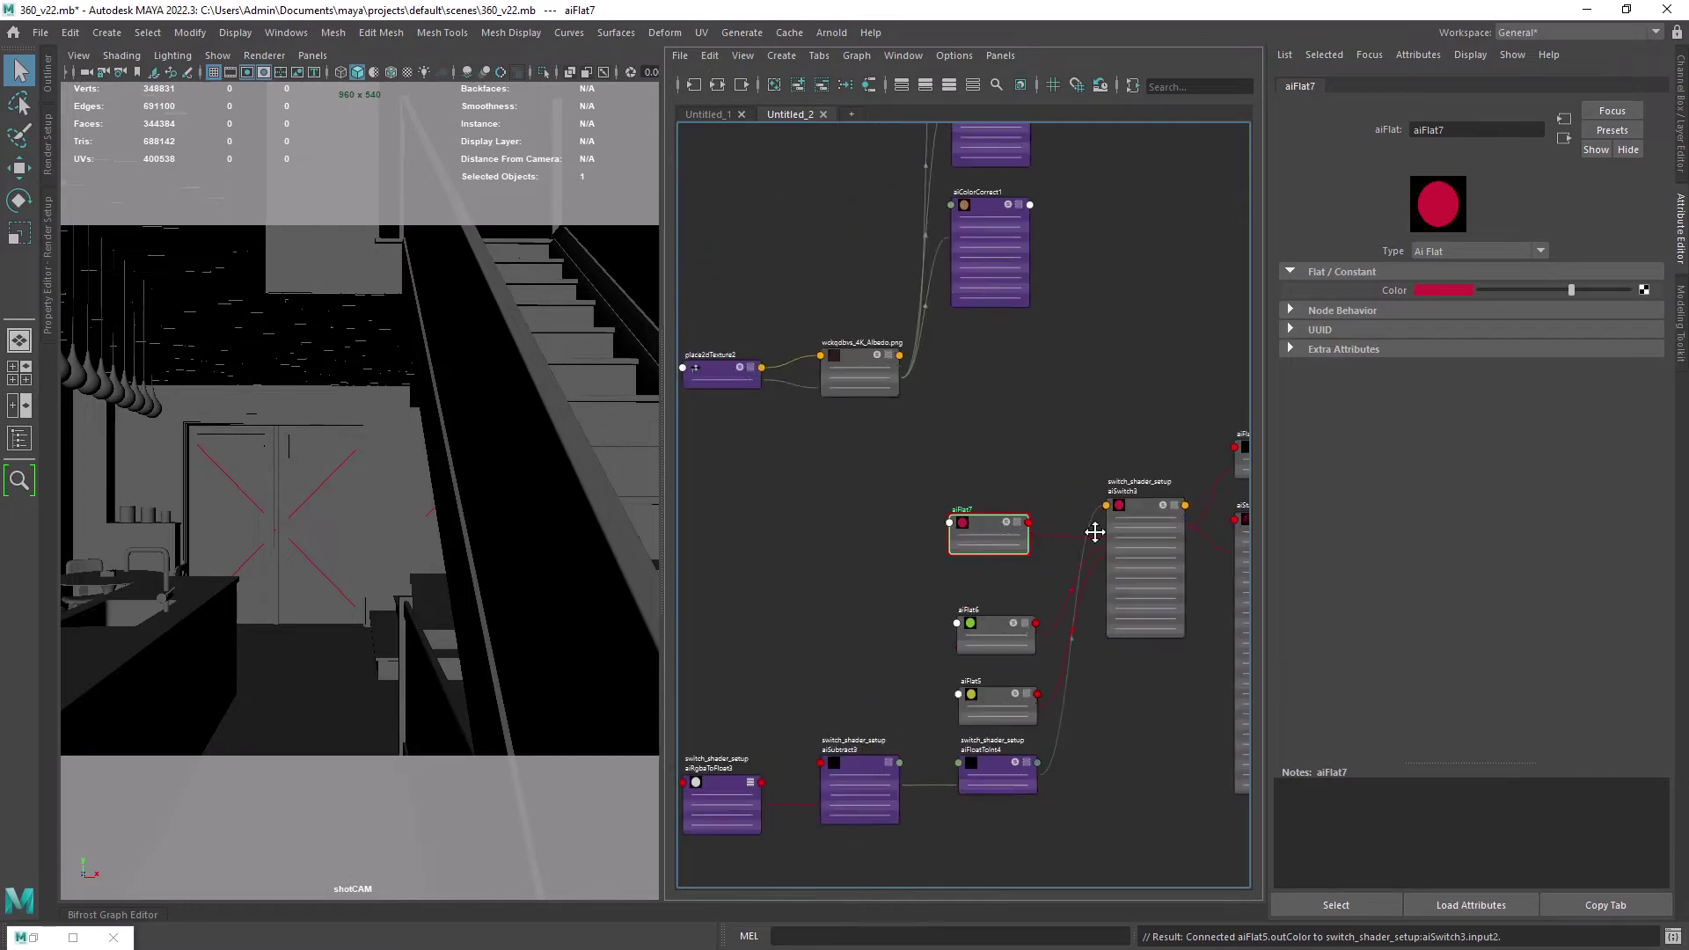
- Assign the aiFlat1 shader to the selected plank mesh polySurface5
right_drag(1041, 476, 1044, 426)
scroll(1025, 492, down, 3)
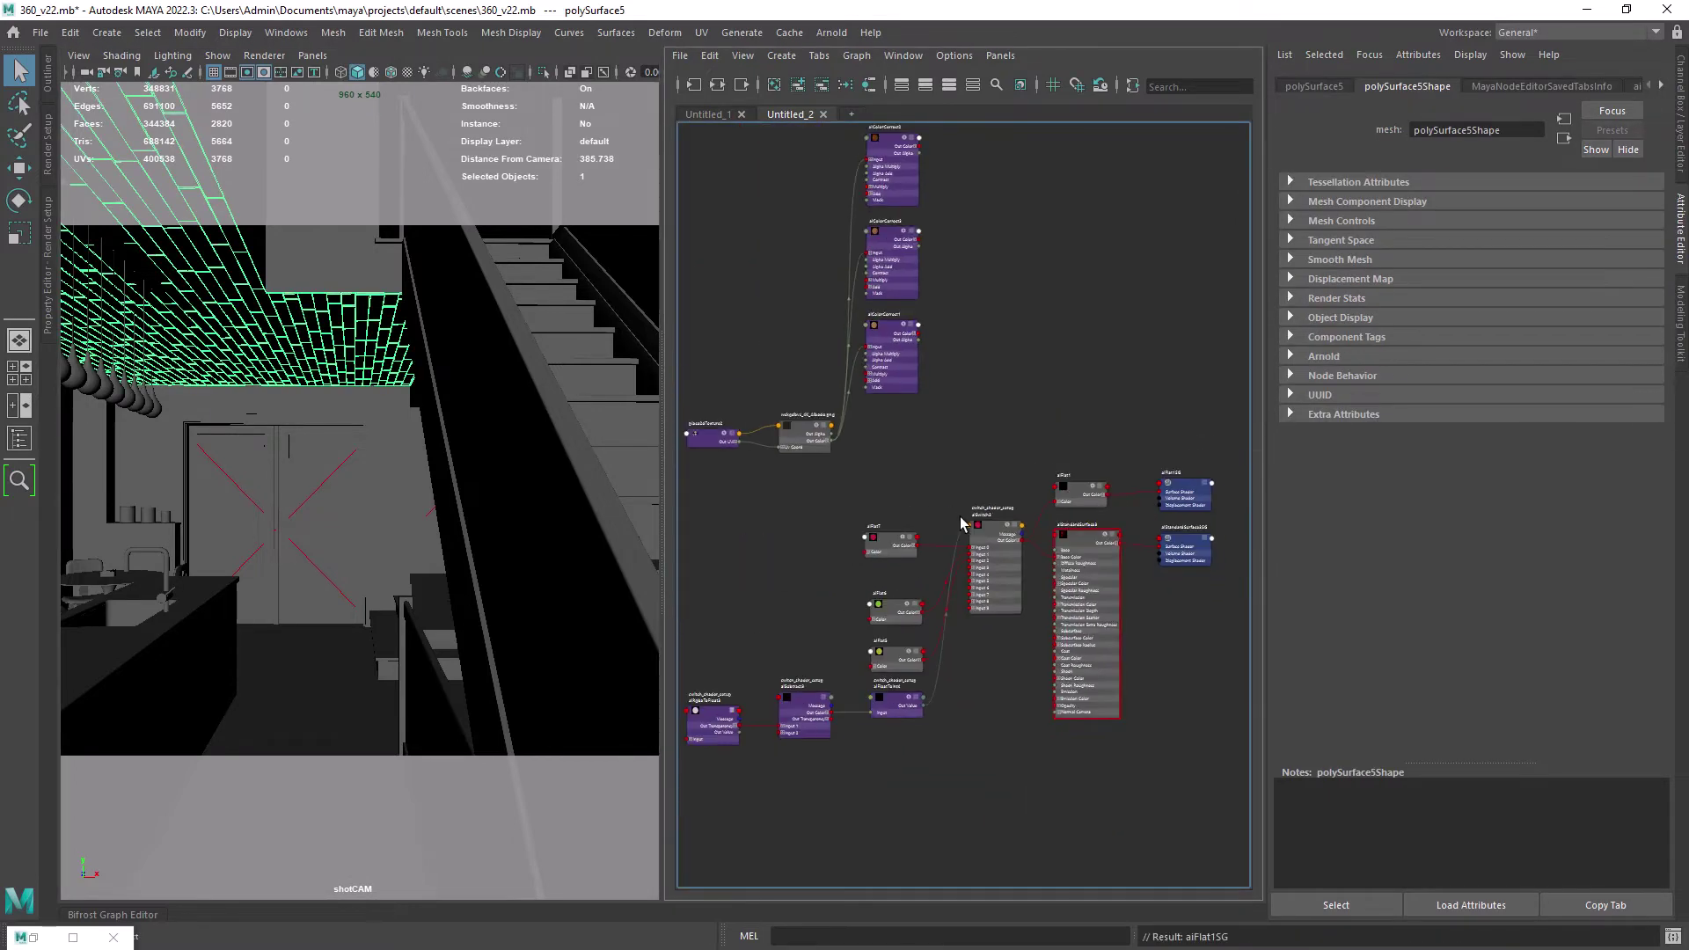
- Hide everything except the selected plank mesh and view it from below in the perspective view
alt+middle_drag(961, 518, 1040, 479)
key(alt+h)
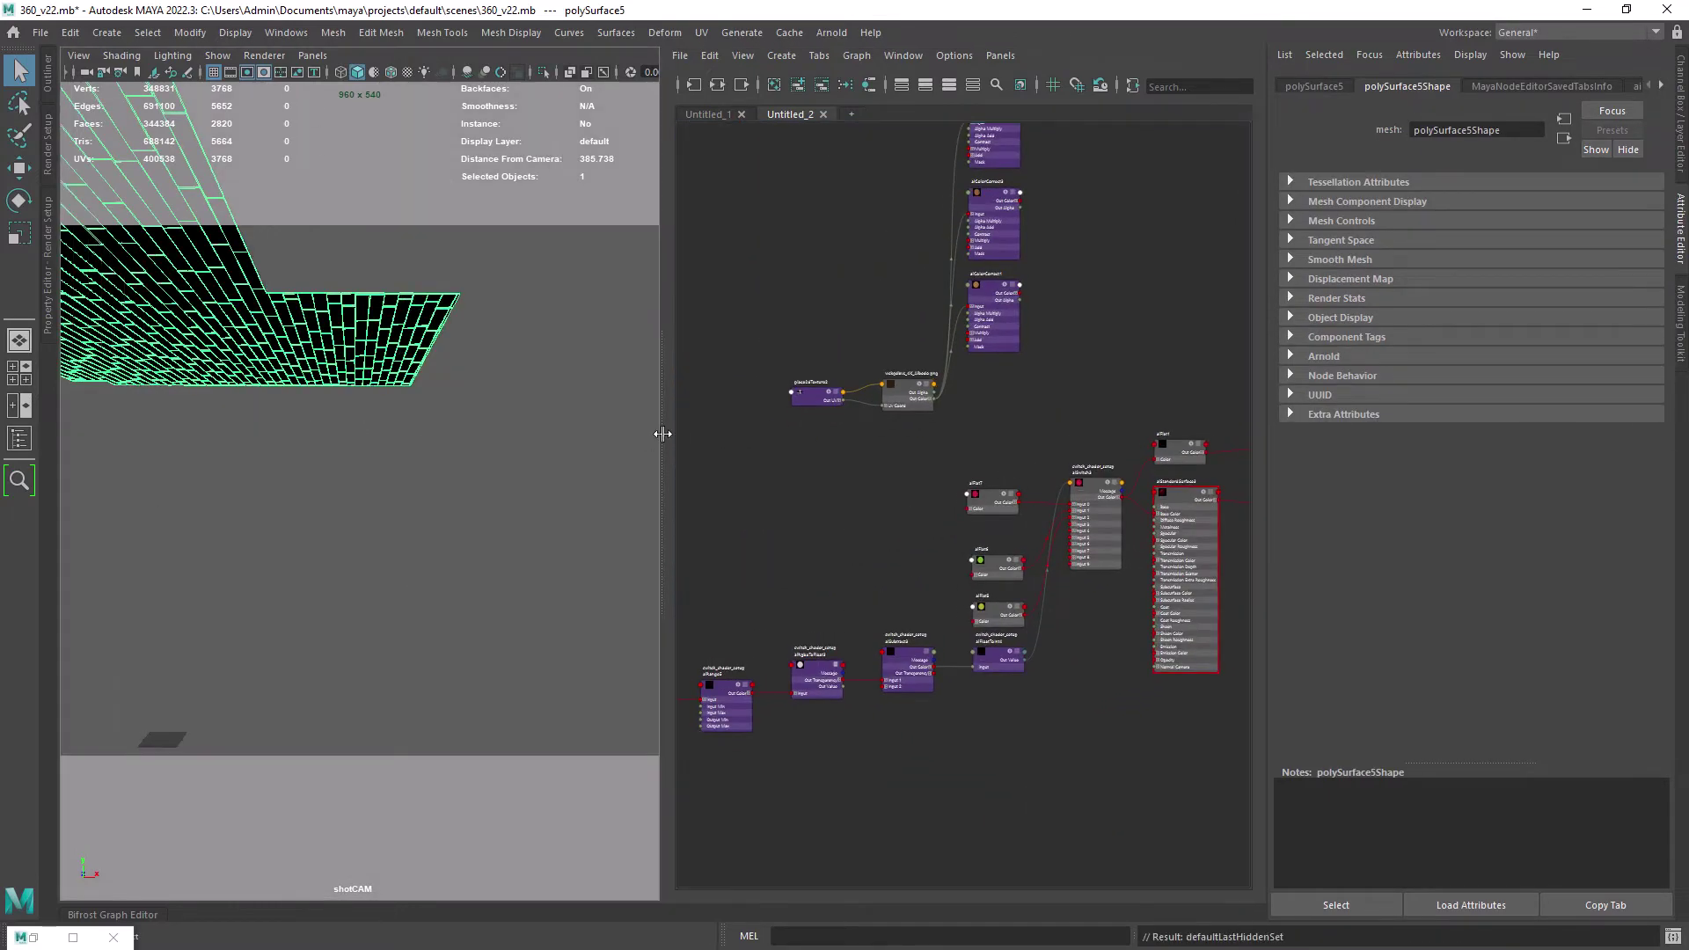
key(space)
alt+drag(483, 457, 472, 551)
- Check the attribute name that the aiUserDataColor9 node reads at the start of the switch network
alt+middle_drag(727, 596, 1012, 545)
scroll(924, 570, up, 4)
click(909, 737)
drag(1470, 188, 1301, 201)
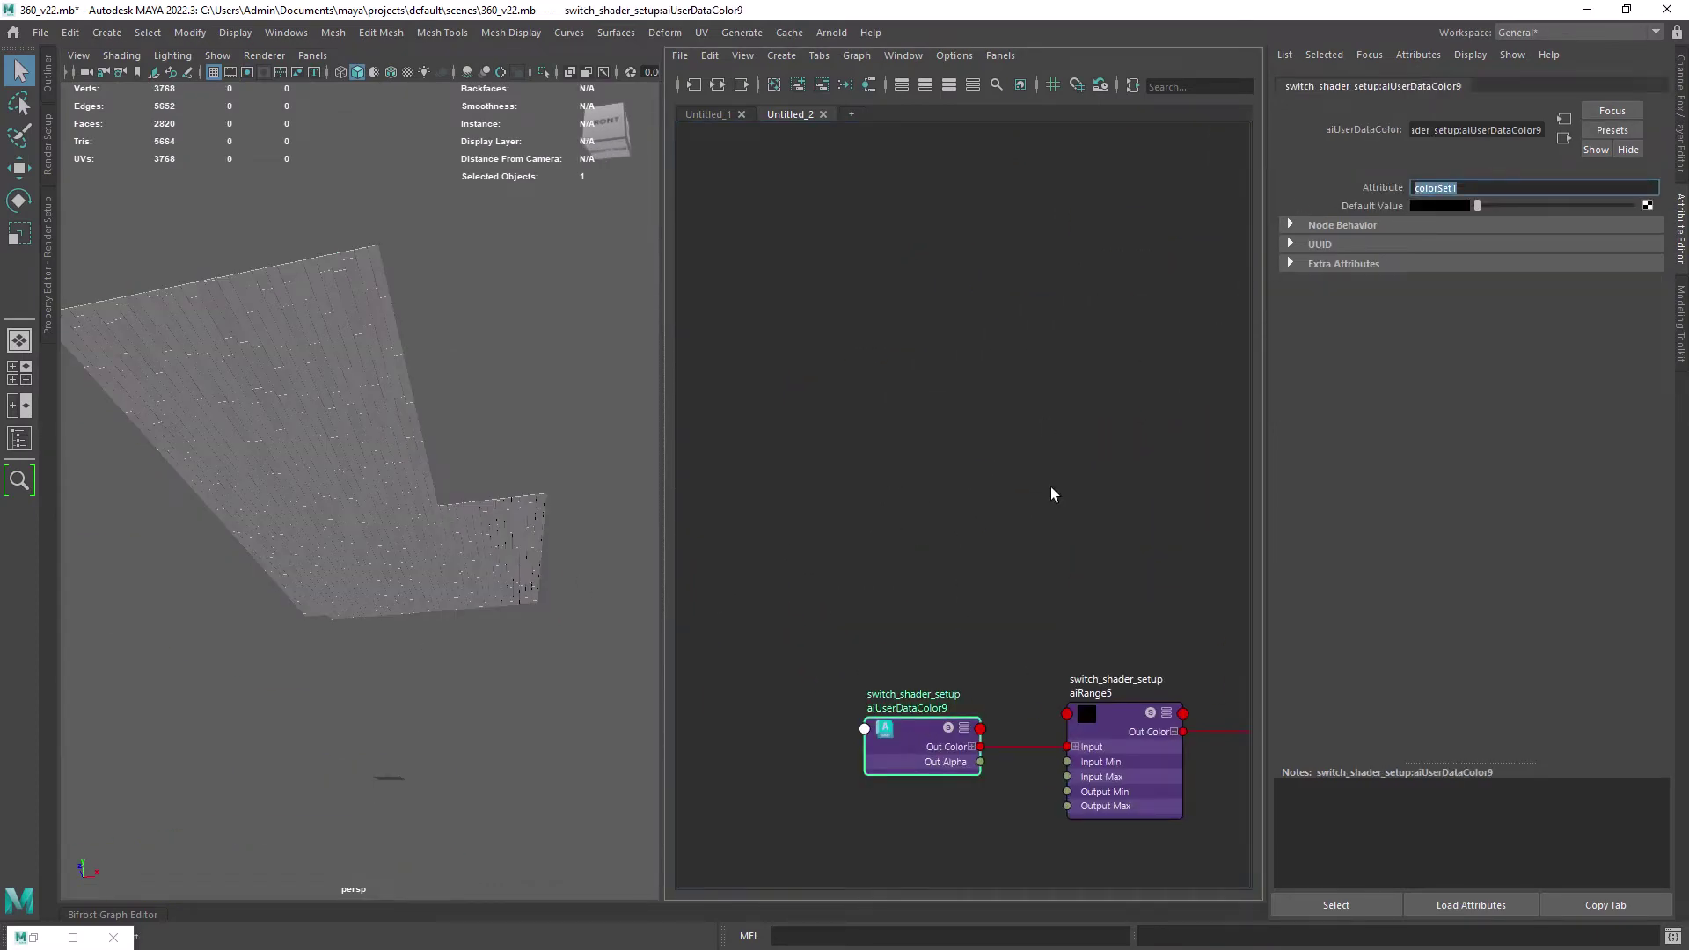
alt+middle_drag(1101, 651, 831, 569)
- Try an Output Max of 5 on the aiRange5 node and restore it to 3.1
click(837, 638)
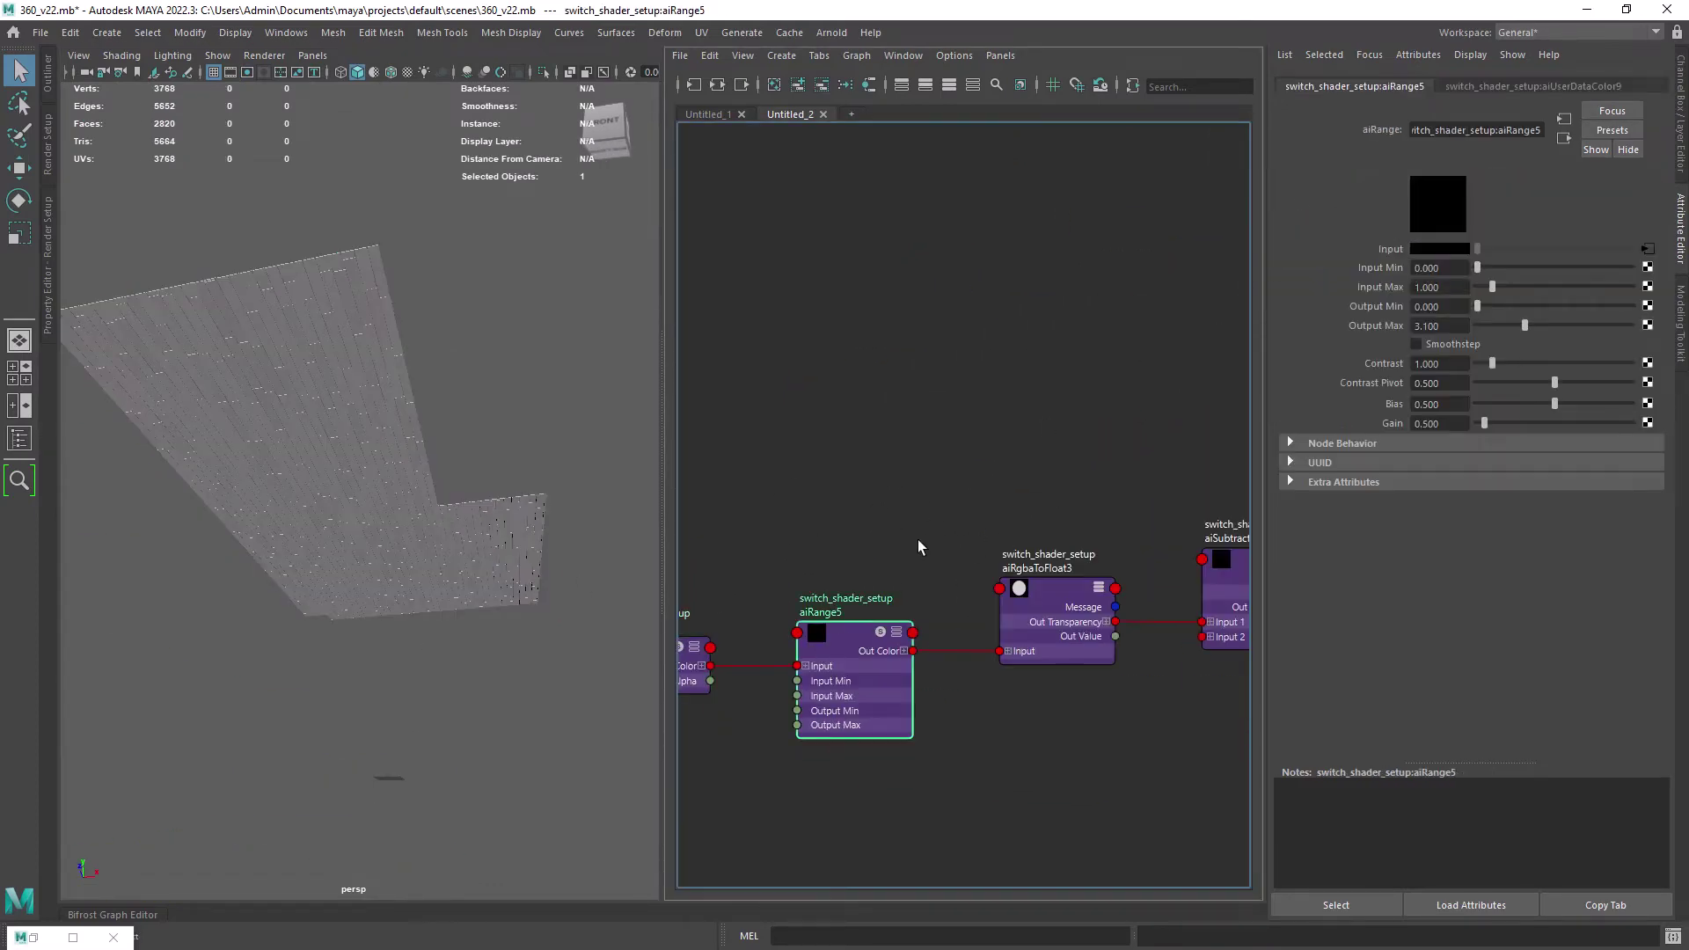
click(1454, 326)
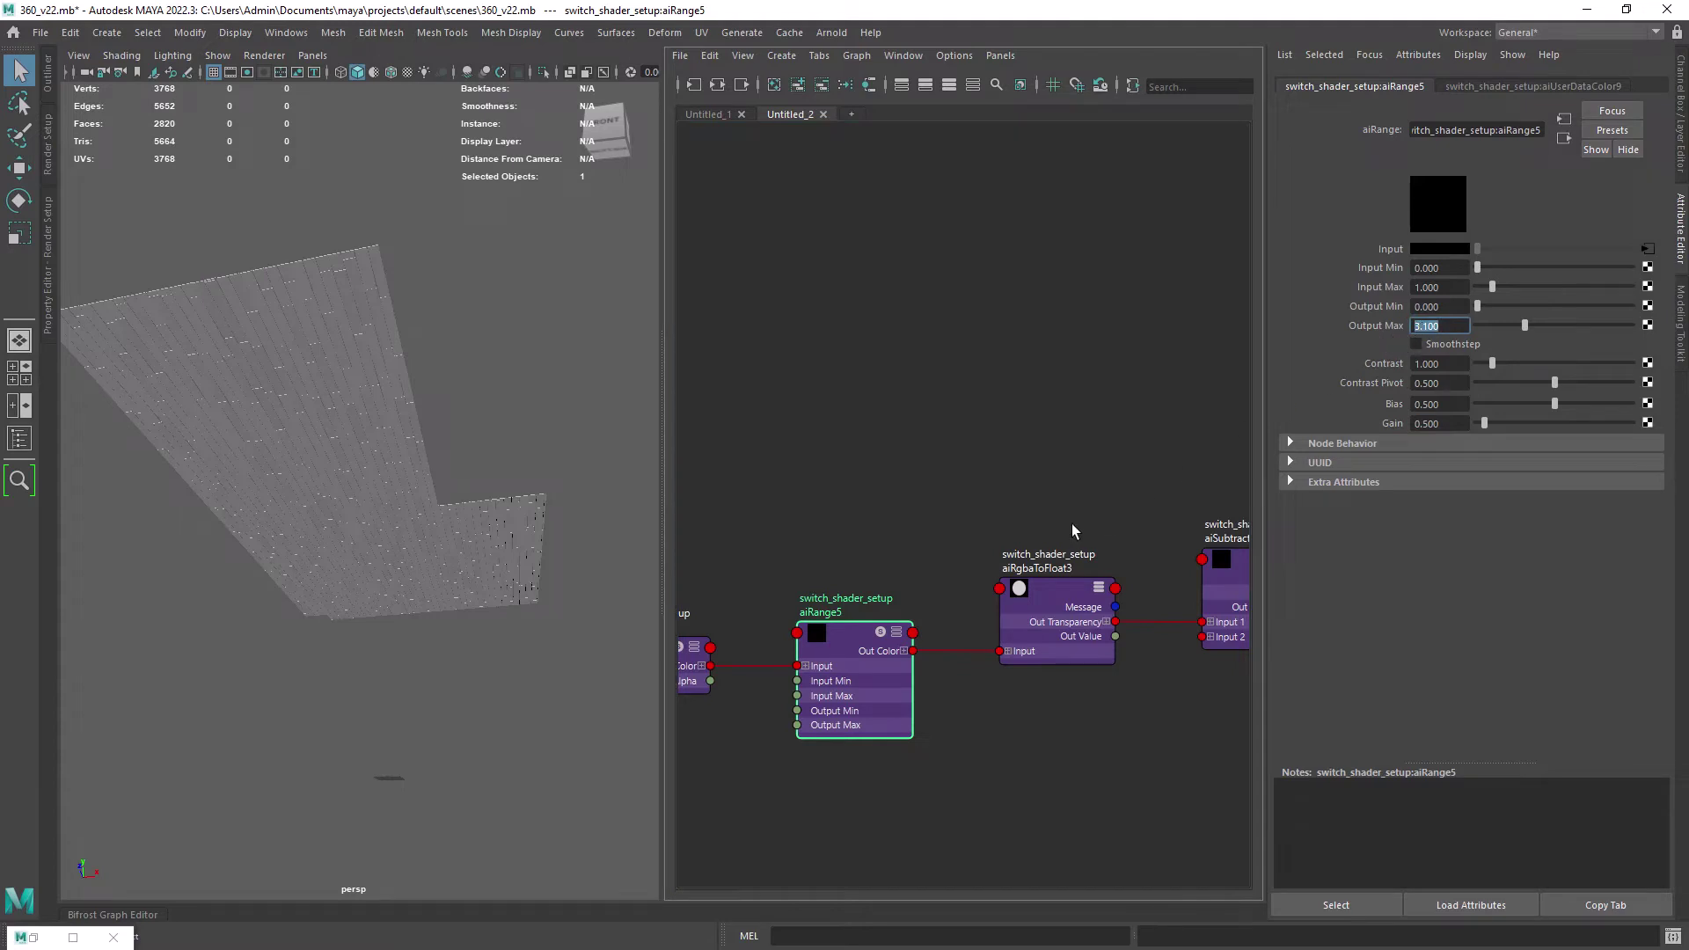
text(5)
key(Return)
text(3.1)
key(Return)
- Examine the settings of the aiRgbaToFloat3, aiSubtract3, aiFloatToInt4 and aiSwitch3 nodes along the network
click(1039, 595)
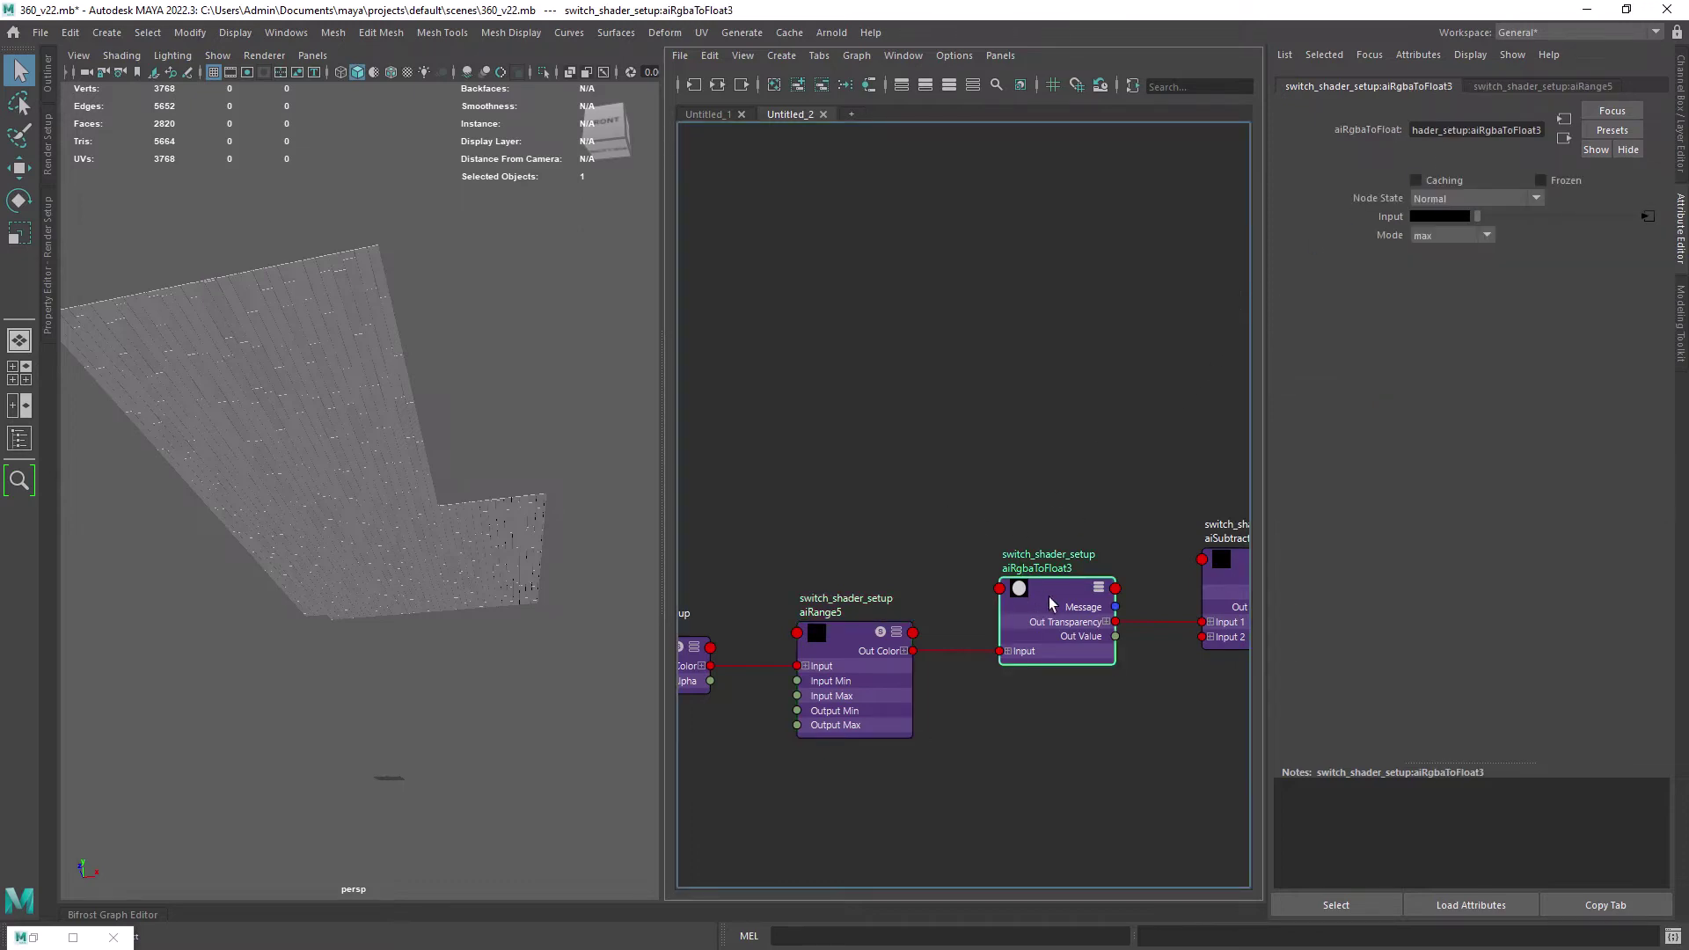
alt+middle_drag(1081, 593, 836, 540)
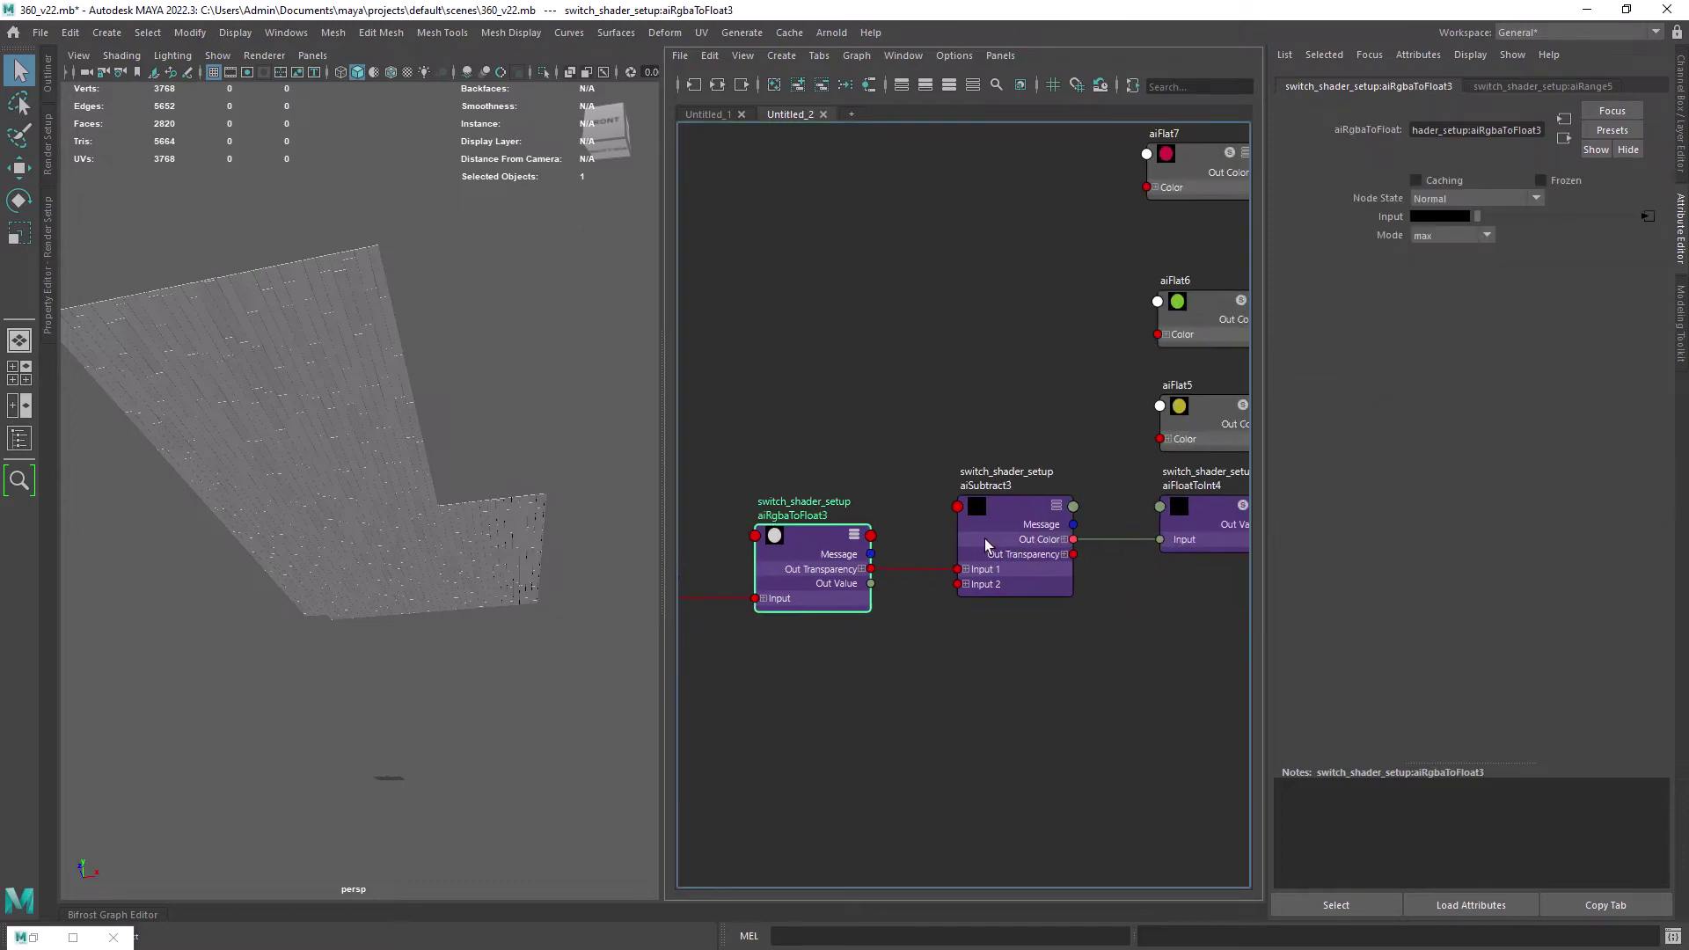
click(1023, 504)
click(1433, 236)
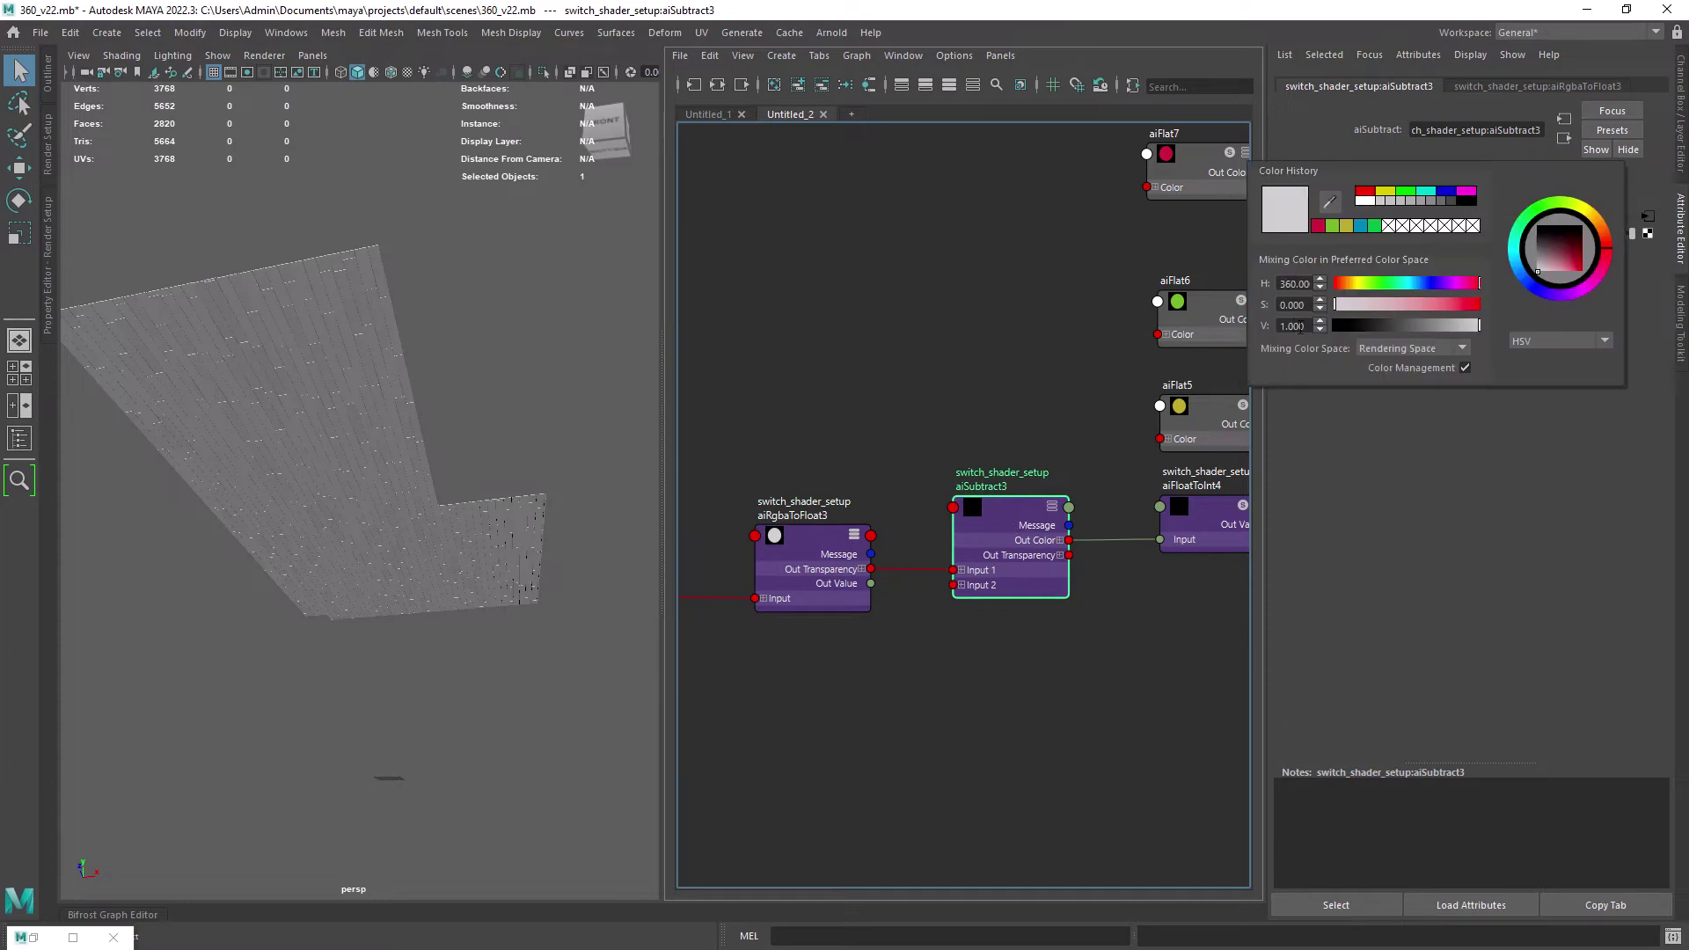
alt+middle_drag(1087, 514, 1011, 545)
click(1013, 546)
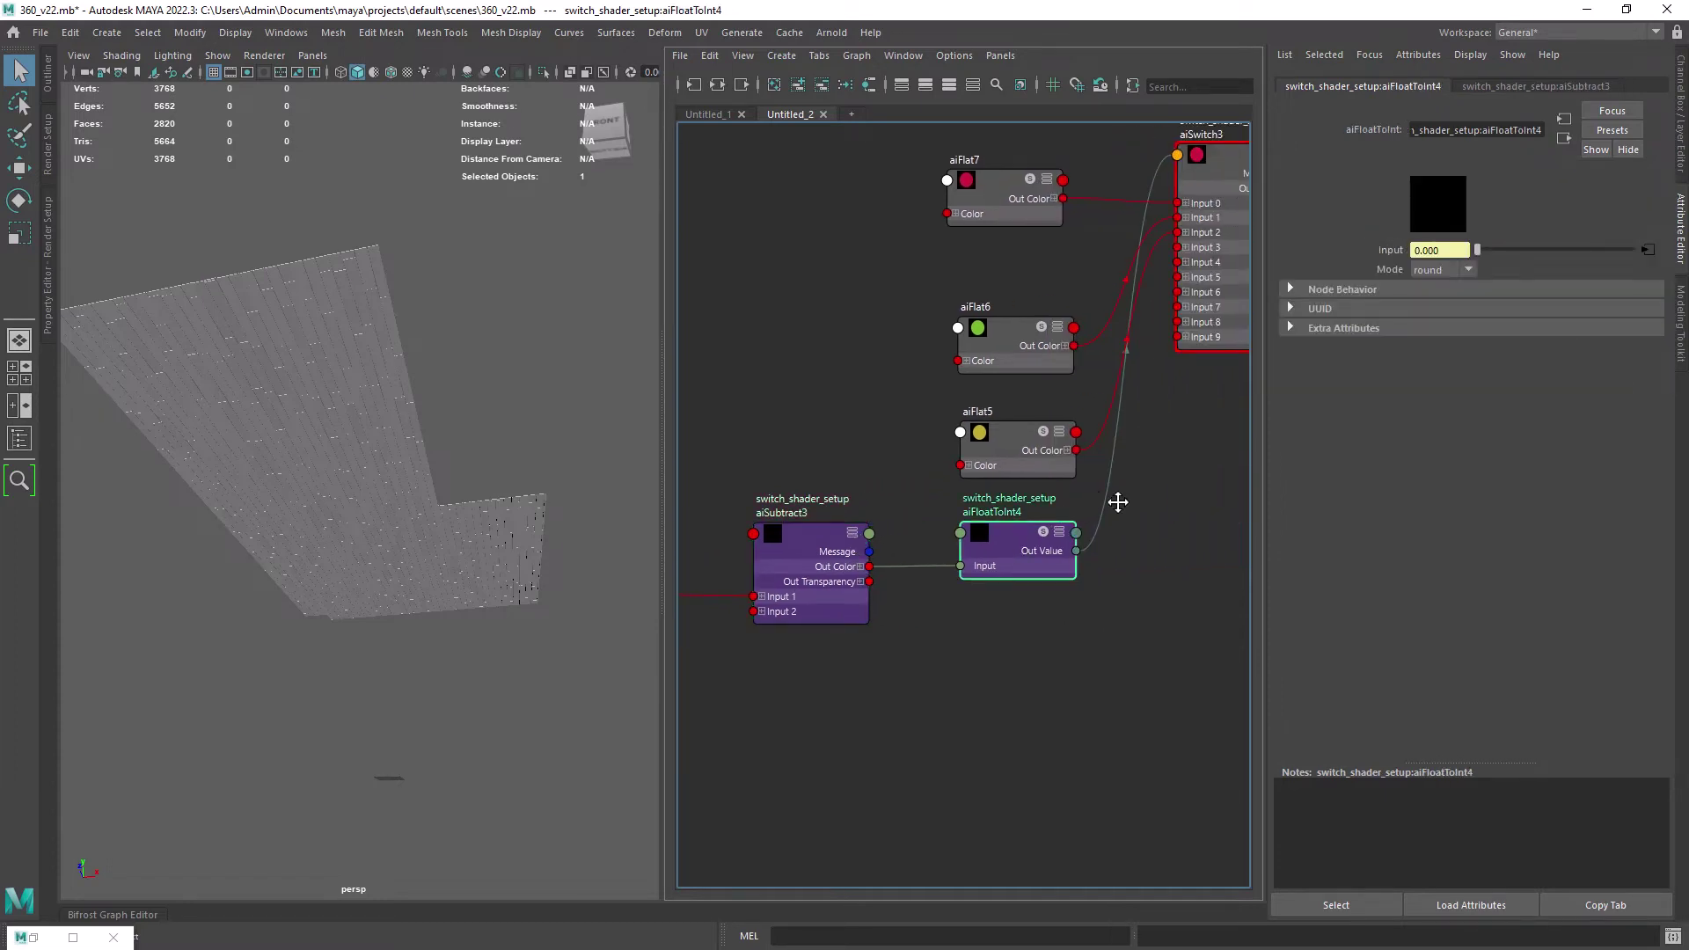
alt+middle_drag(1118, 502, 1000, 620)
click(1103, 315)
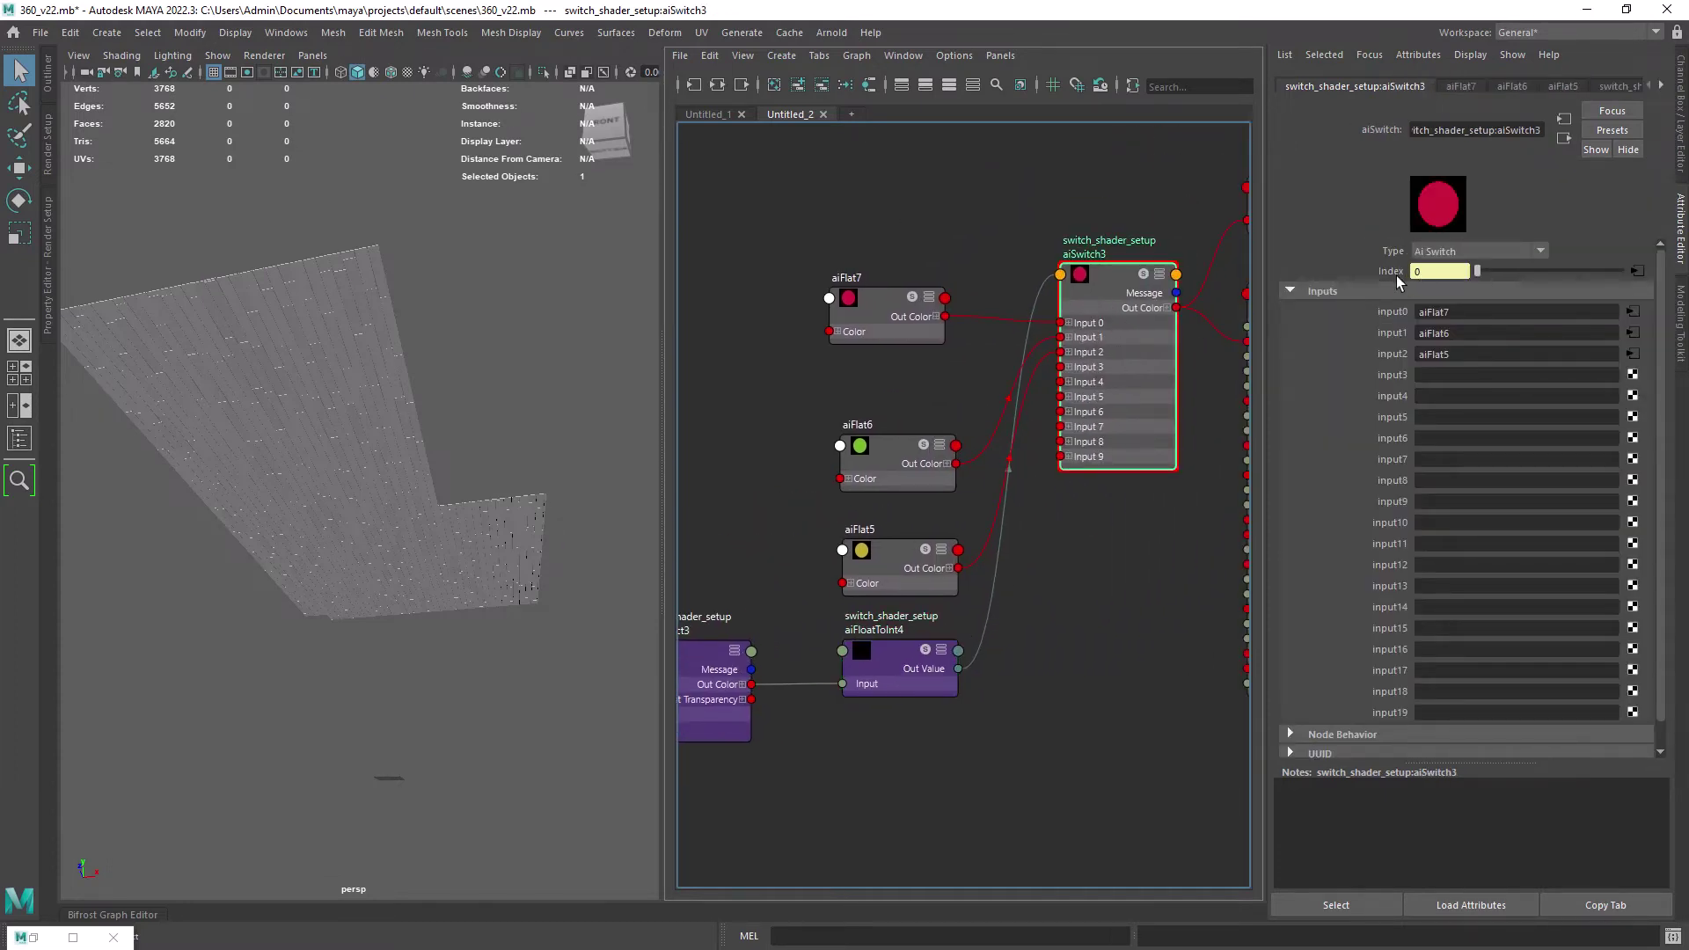
- Stack the aiFlat7, aiFlat6 and aiFlat5 nodes closer together in front of aiSwitch3
drag(883, 321, 879, 279)
drag(914, 457, 897, 380)
drag(895, 549, 880, 478)
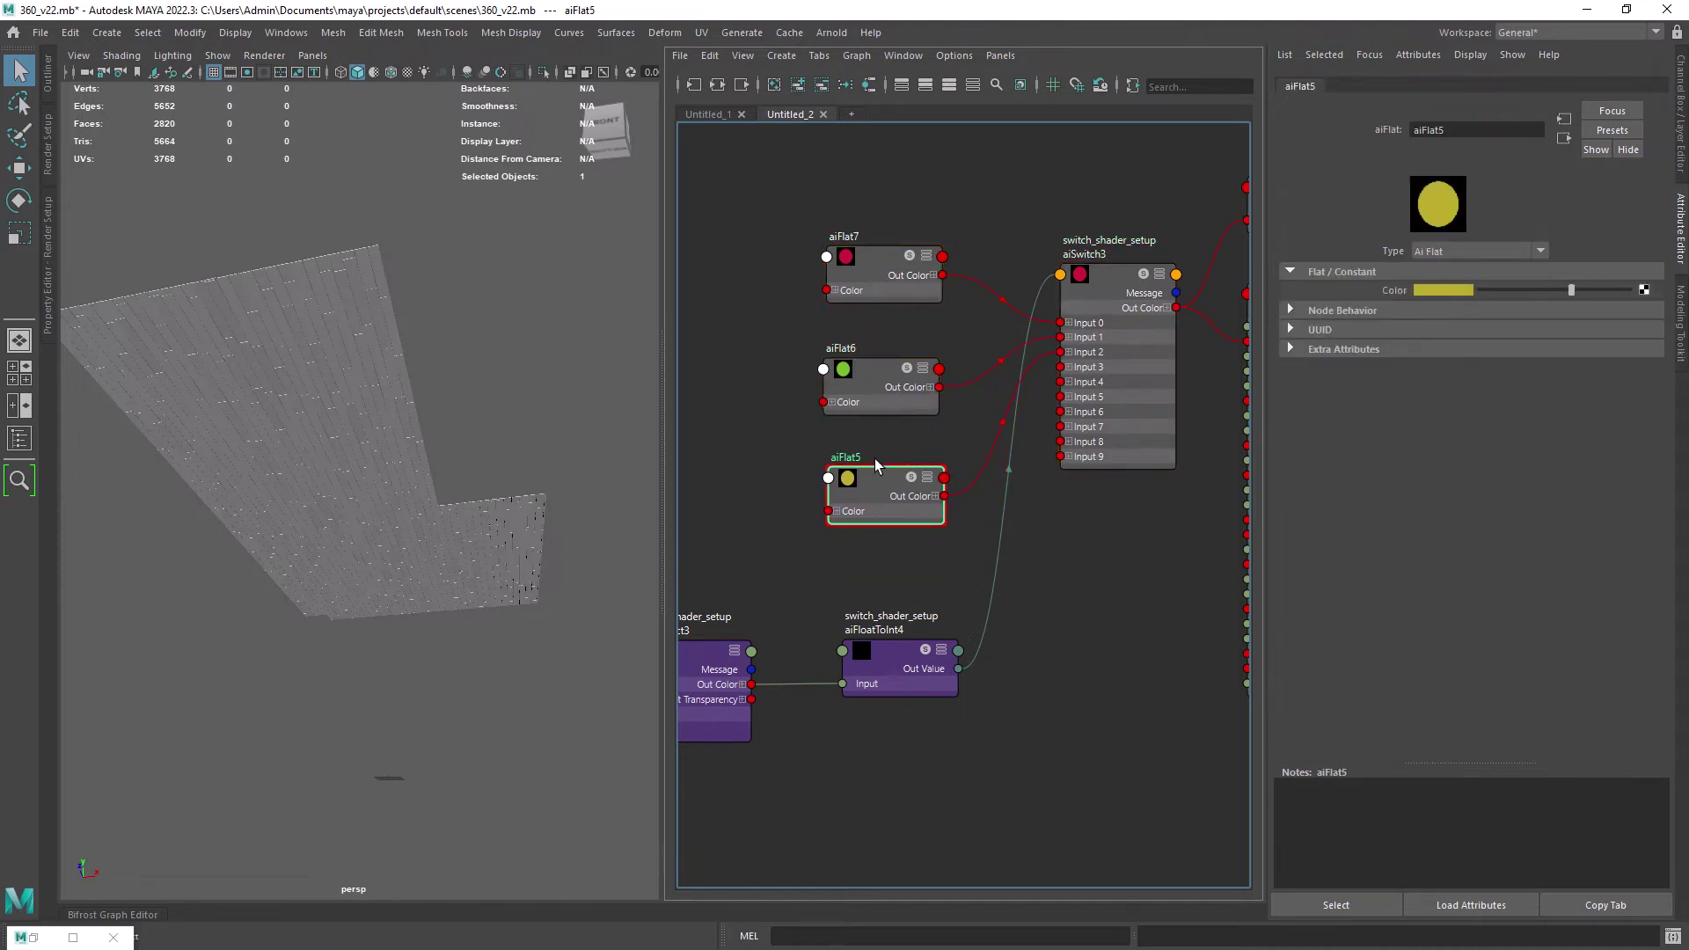
- Check the aiFlat1 shader fed by the switch and render the planks in the viewport with Arnold
alt+middle_drag(1063, 441, 899, 543)
drag(1130, 299, 1122, 295)
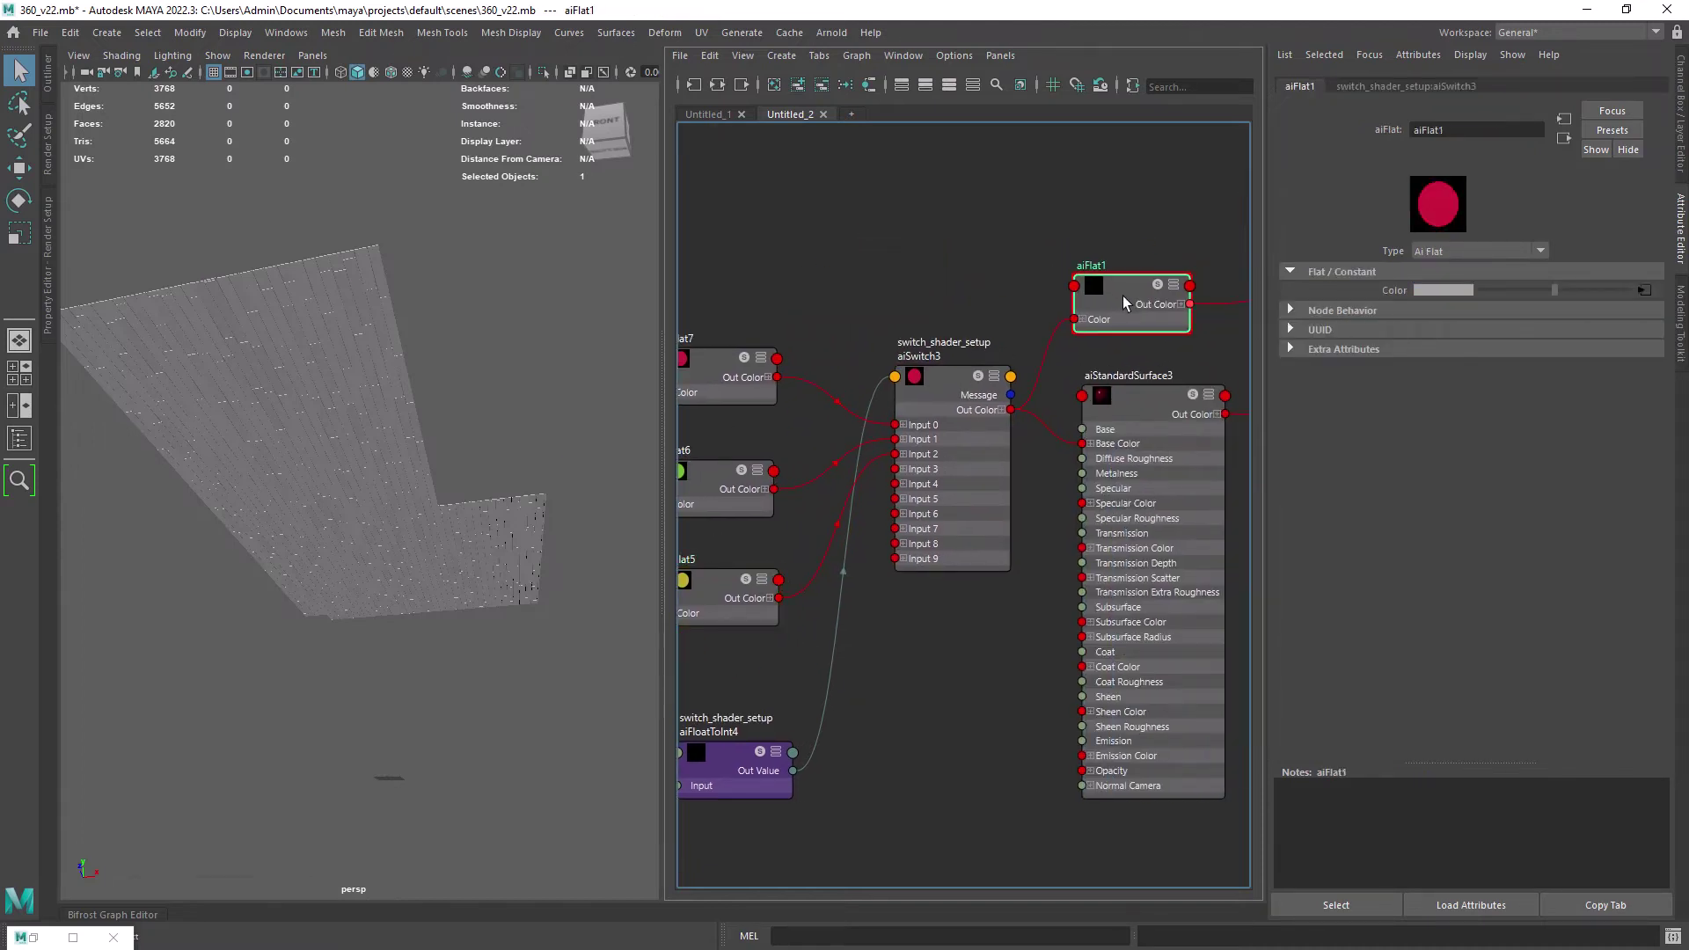
click(264, 55)
click(299, 109)
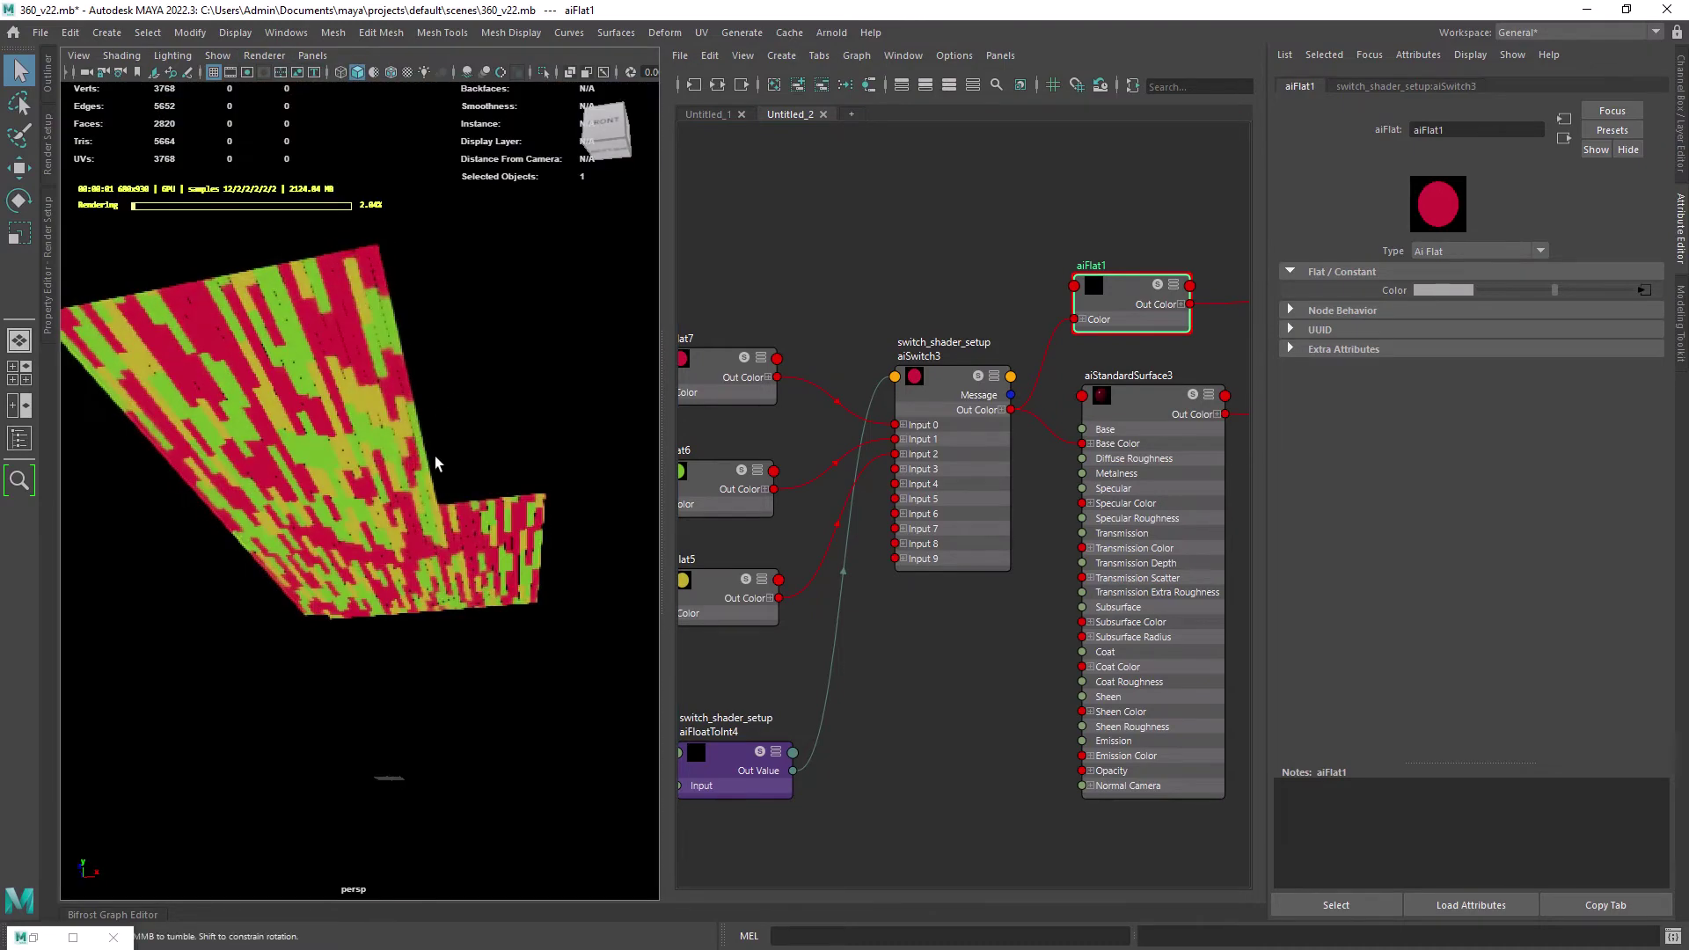
- Duplicate the yellow aiFlat5 shader, make the copy blue and connect its colour output to input 3 of aiSwitch3
drag(751, 369, 781, 383)
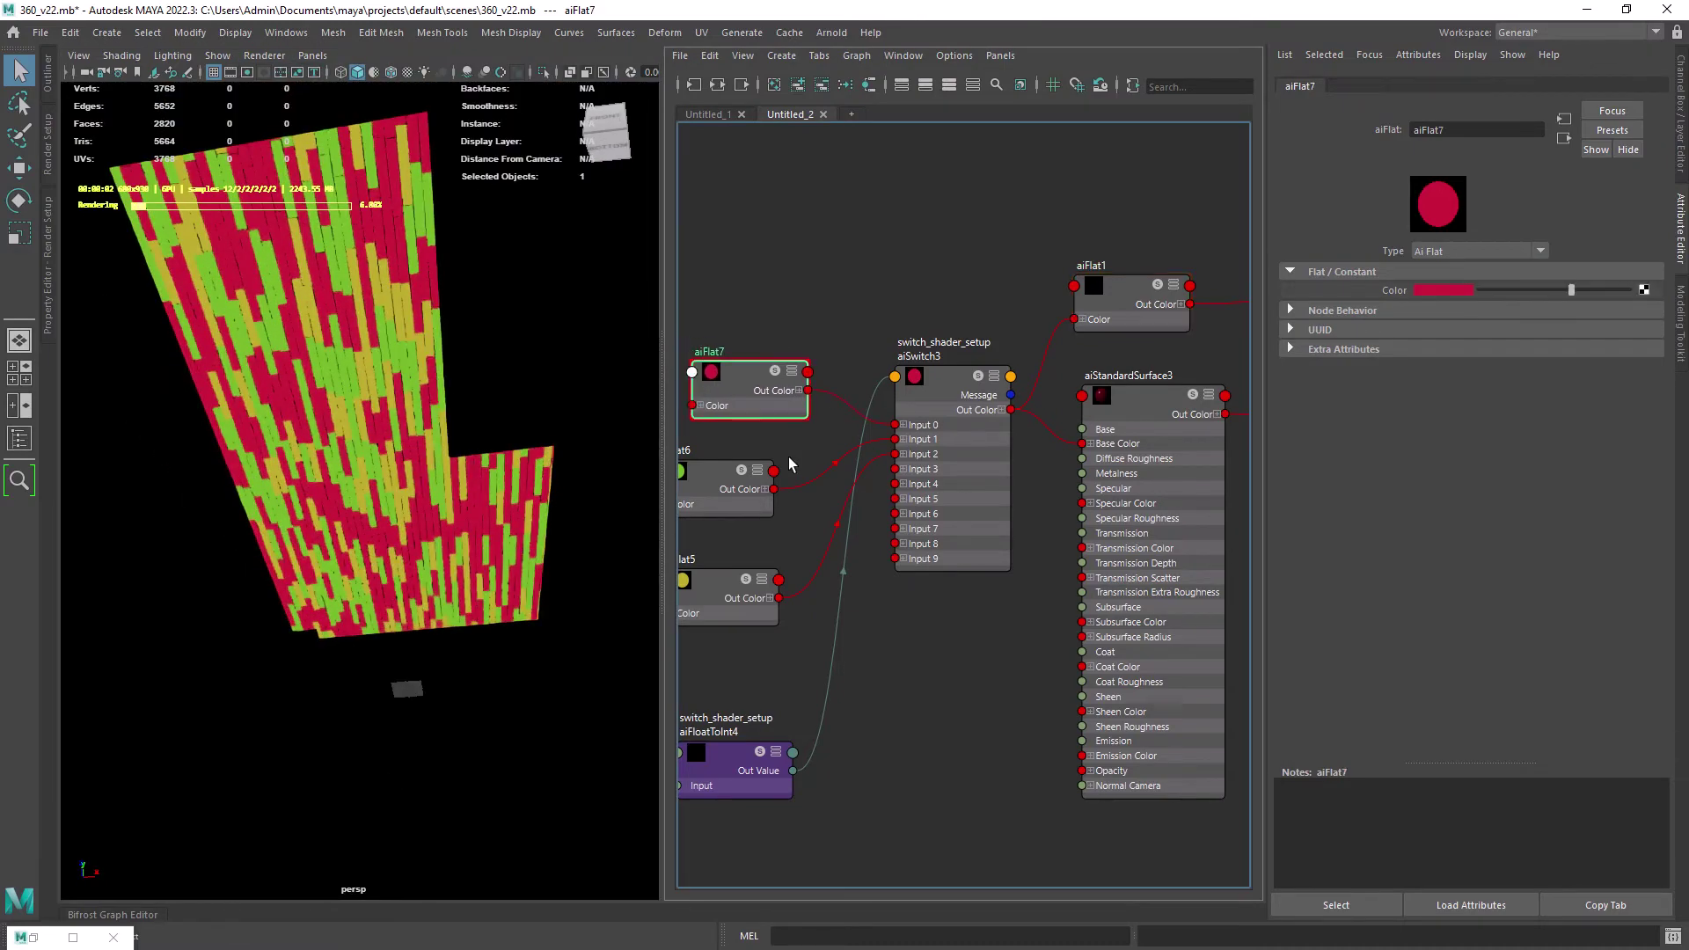
alt+middle_drag(788, 456, 886, 454)
alt+right_drag(968, 494, 944, 514)
alt+middle_drag(944, 528, 969, 455)
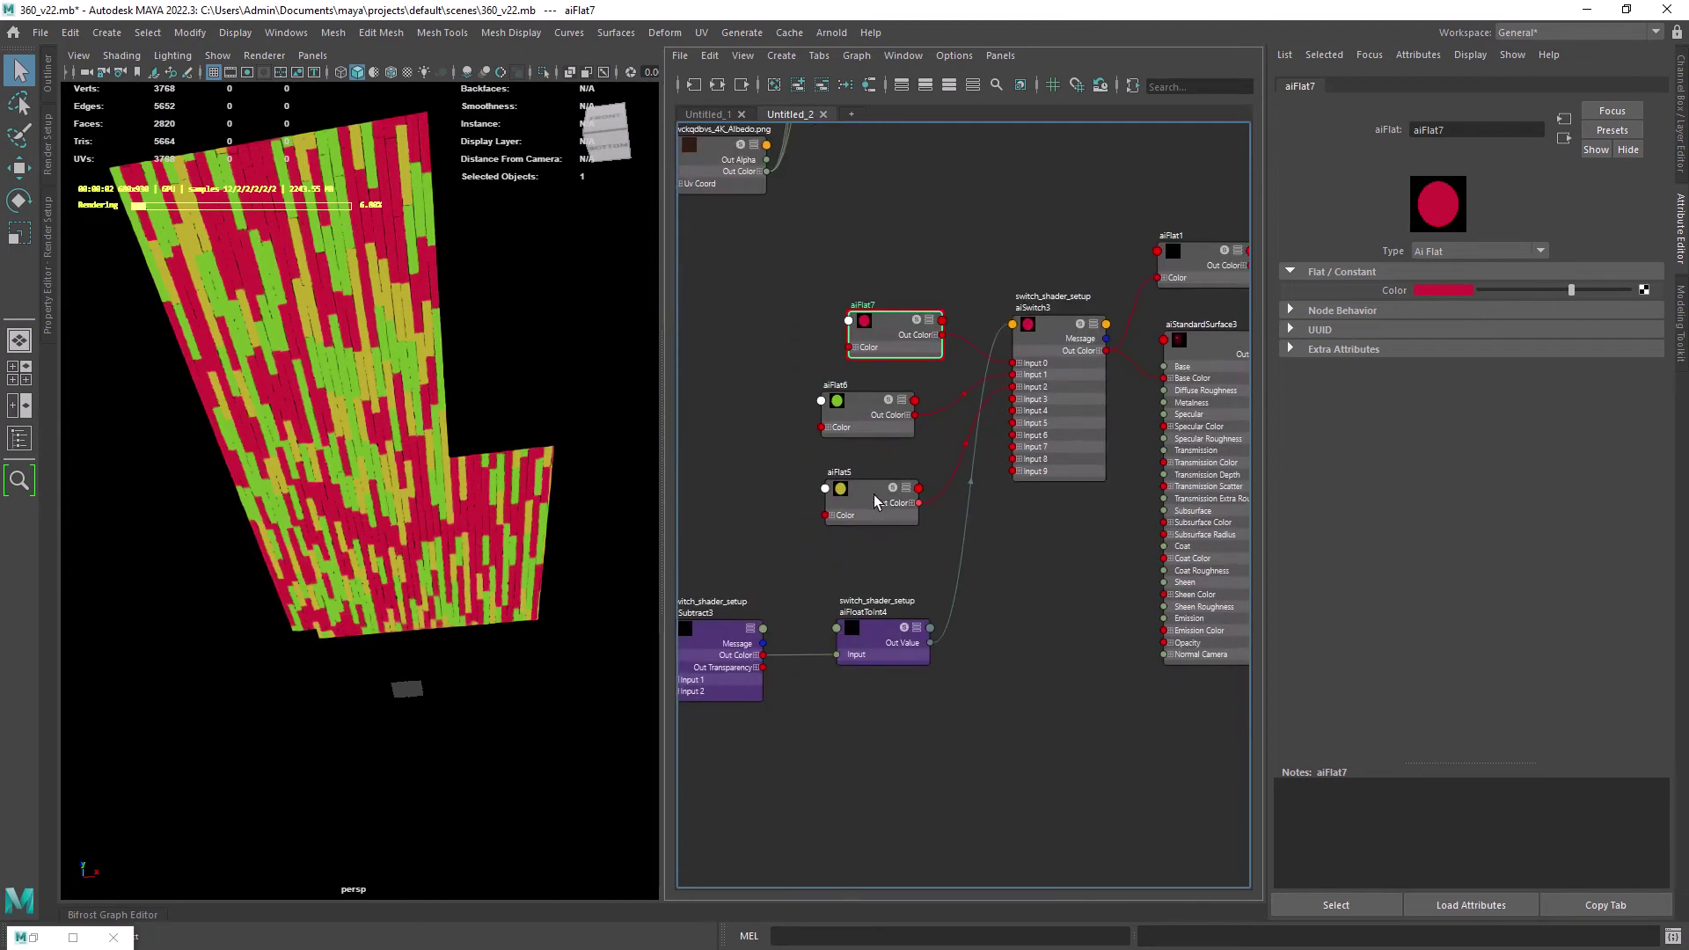
drag(873, 495, 882, 475)
key(ctrl+d)
drag(1003, 779, 1013, 400)
click(1442, 290)
click(1382, 284)
- Set the Output Max of the aiRange5 node to 4.1
alt+right_drag(1020, 558, 1003, 543)
alt+middle_drag(730, 633, 1047, 651)
alt+right_drag(1047, 651, 1080, 688)
click(882, 657)
drag(1423, 327, 1401, 329)
text(4)
key(Return)
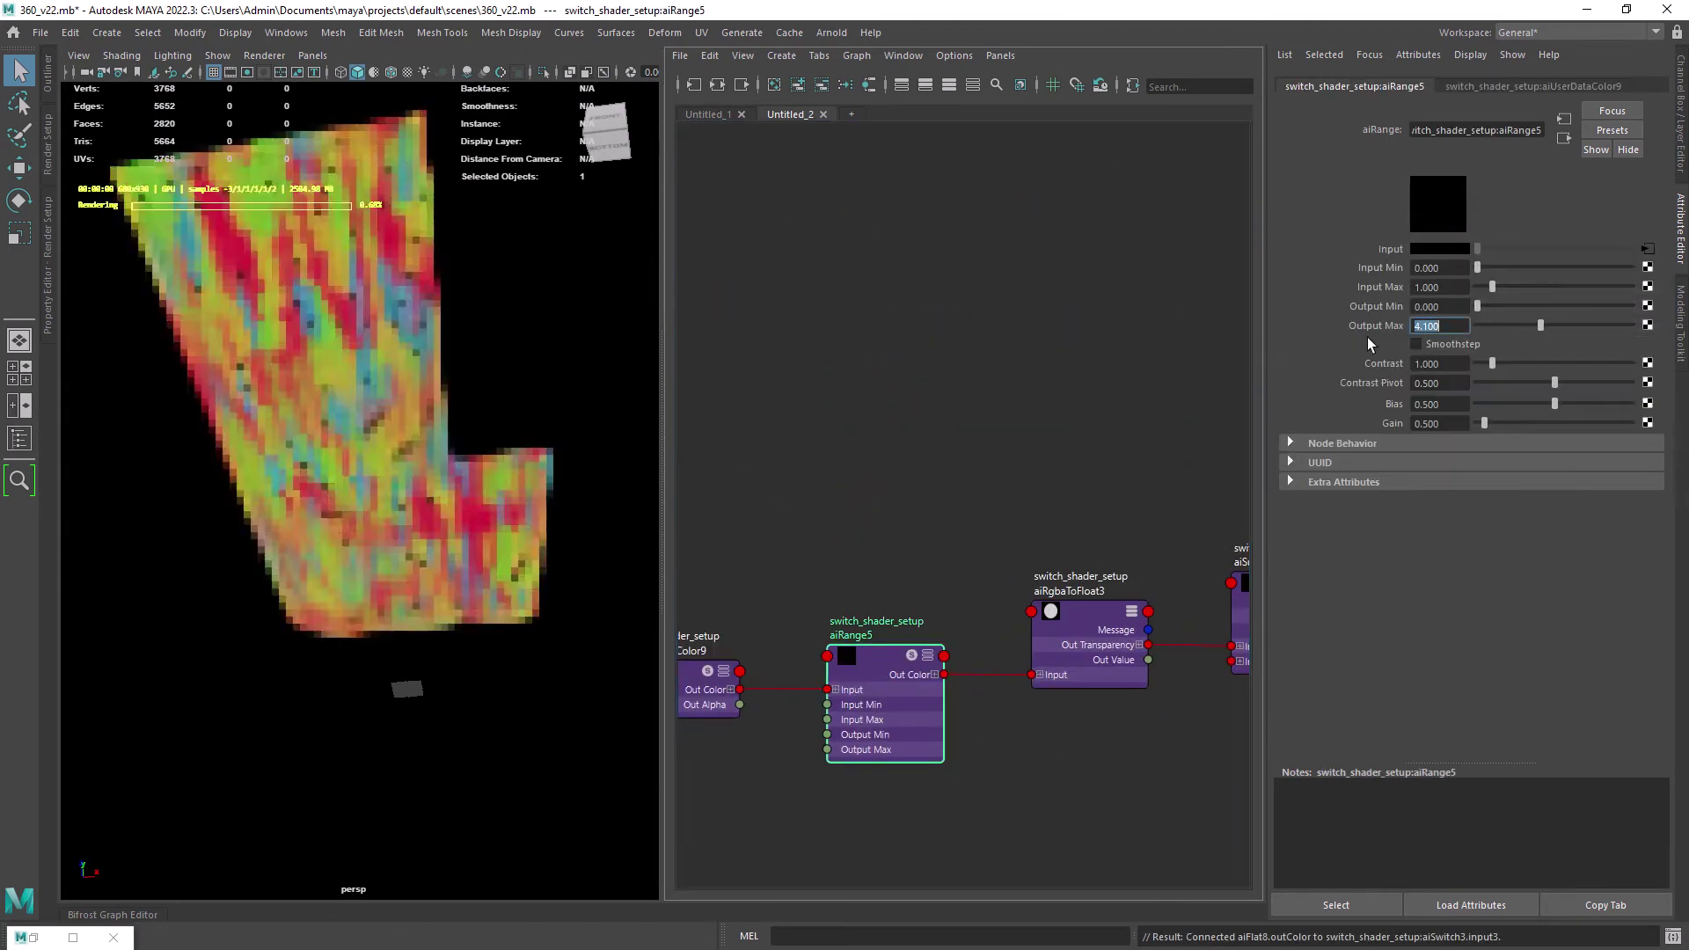
- Return the Output Max of aiRange5 to 3.1
alt+right_drag(553, 456, 503, 466)
alt+right_drag(1082, 458, 1055, 439)
alt+middle_drag(1218, 361, 1175, 421)
drag(1422, 326, 1402, 327)
text(3)
key(Return)
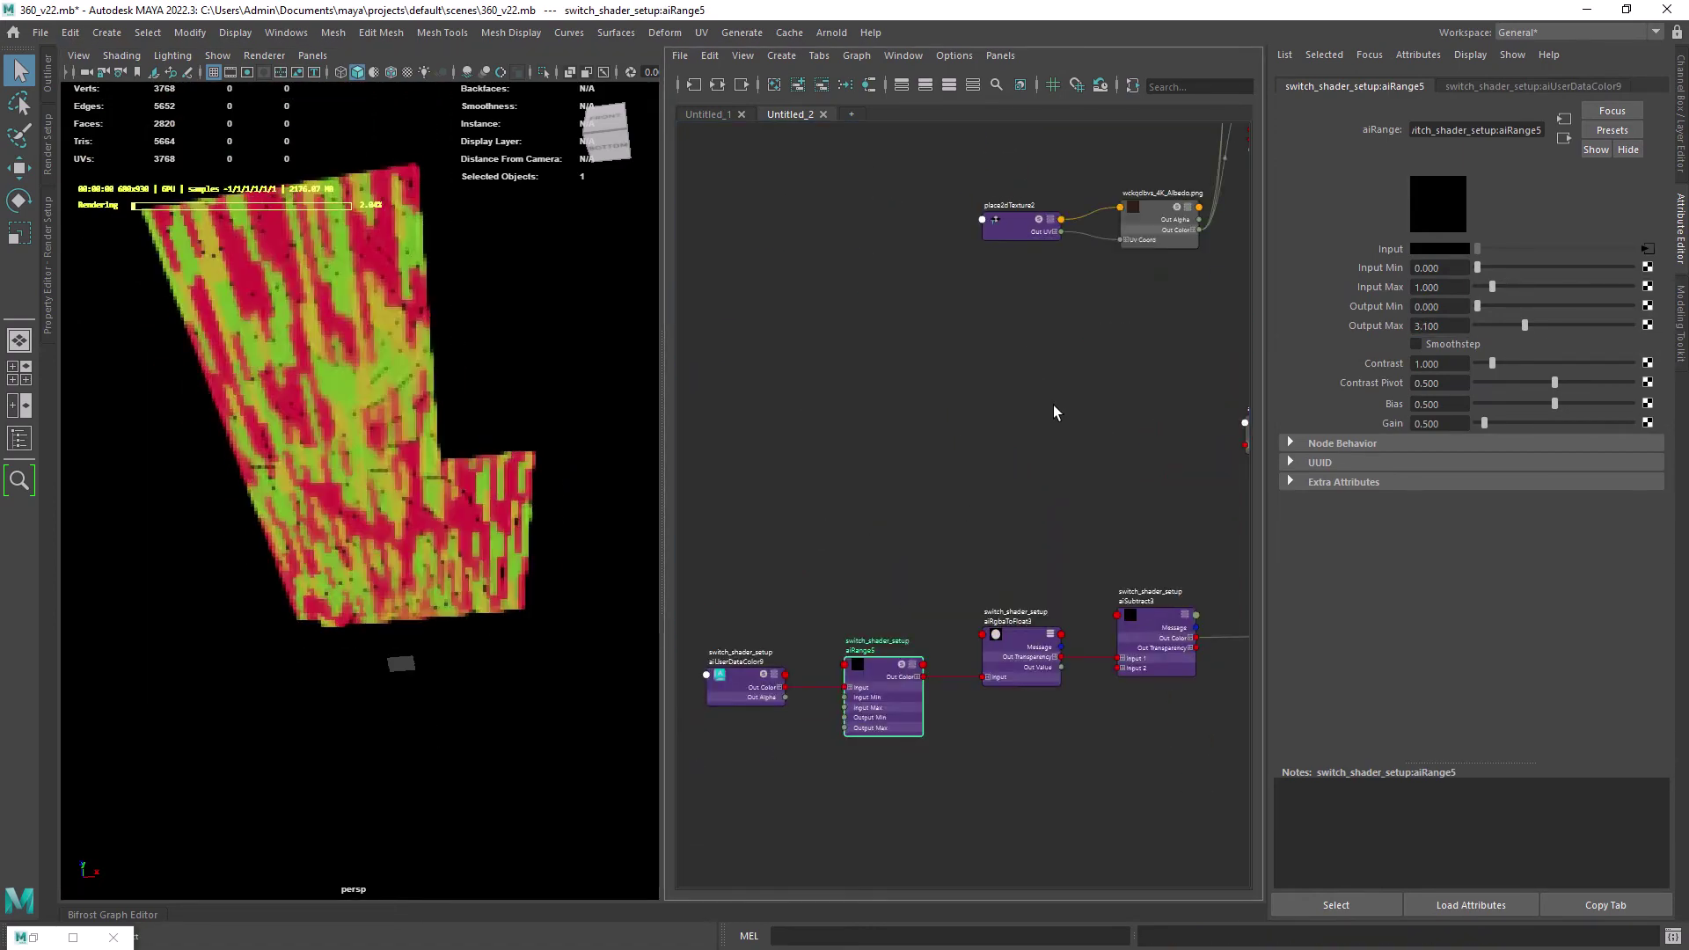
- Connect the three aiColorCorrect nodes' colour outputs to inputs 0, 1 and 2 of aiSwitch3, replacing the flat colours
alt+middle_drag(1056, 410, 686, 826)
click(884, 226)
alt+middle_drag(954, 713, 989, 774)
click(927, 553)
click(846, 230)
alt+middle_drag(885, 440, 827, 35)
click(903, 523)
click(847, 375)
alt+middle_drag(889, 380, 835, 366)
click(893, 553)
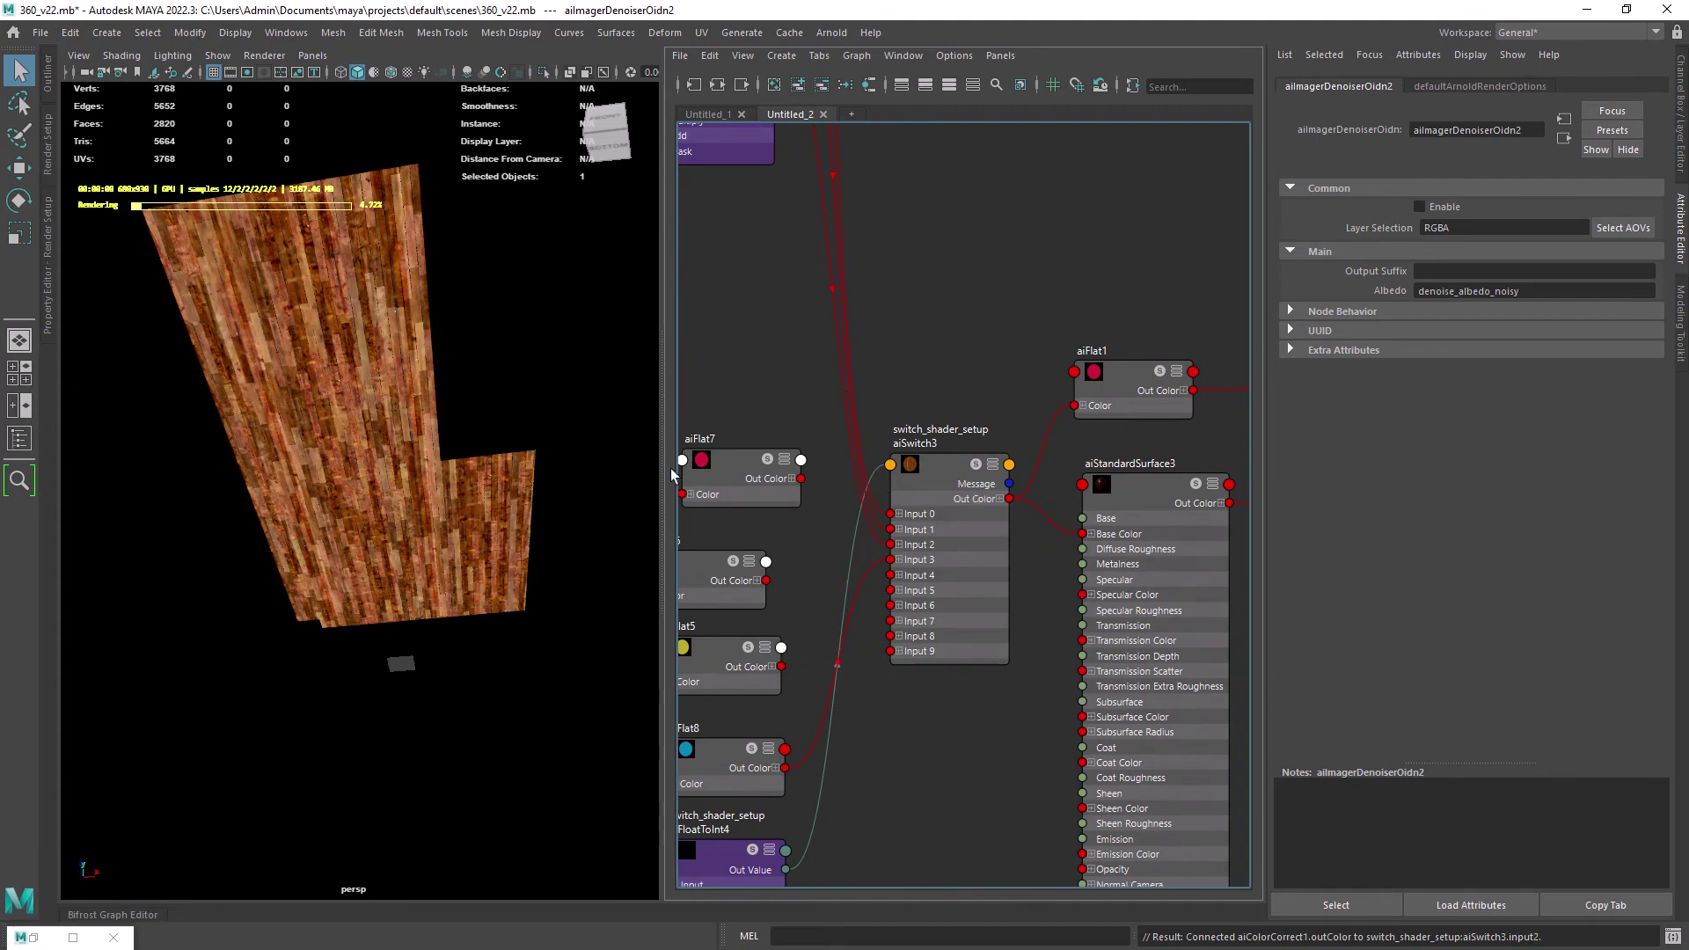
- Review the aiStandardSurface3 network and assign this material to the plank mesh polySurface5
alt+middle_drag(1018, 714, 908, 612)
click(1033, 403)
alt+middle_drag(816, 667, 1053, 561)
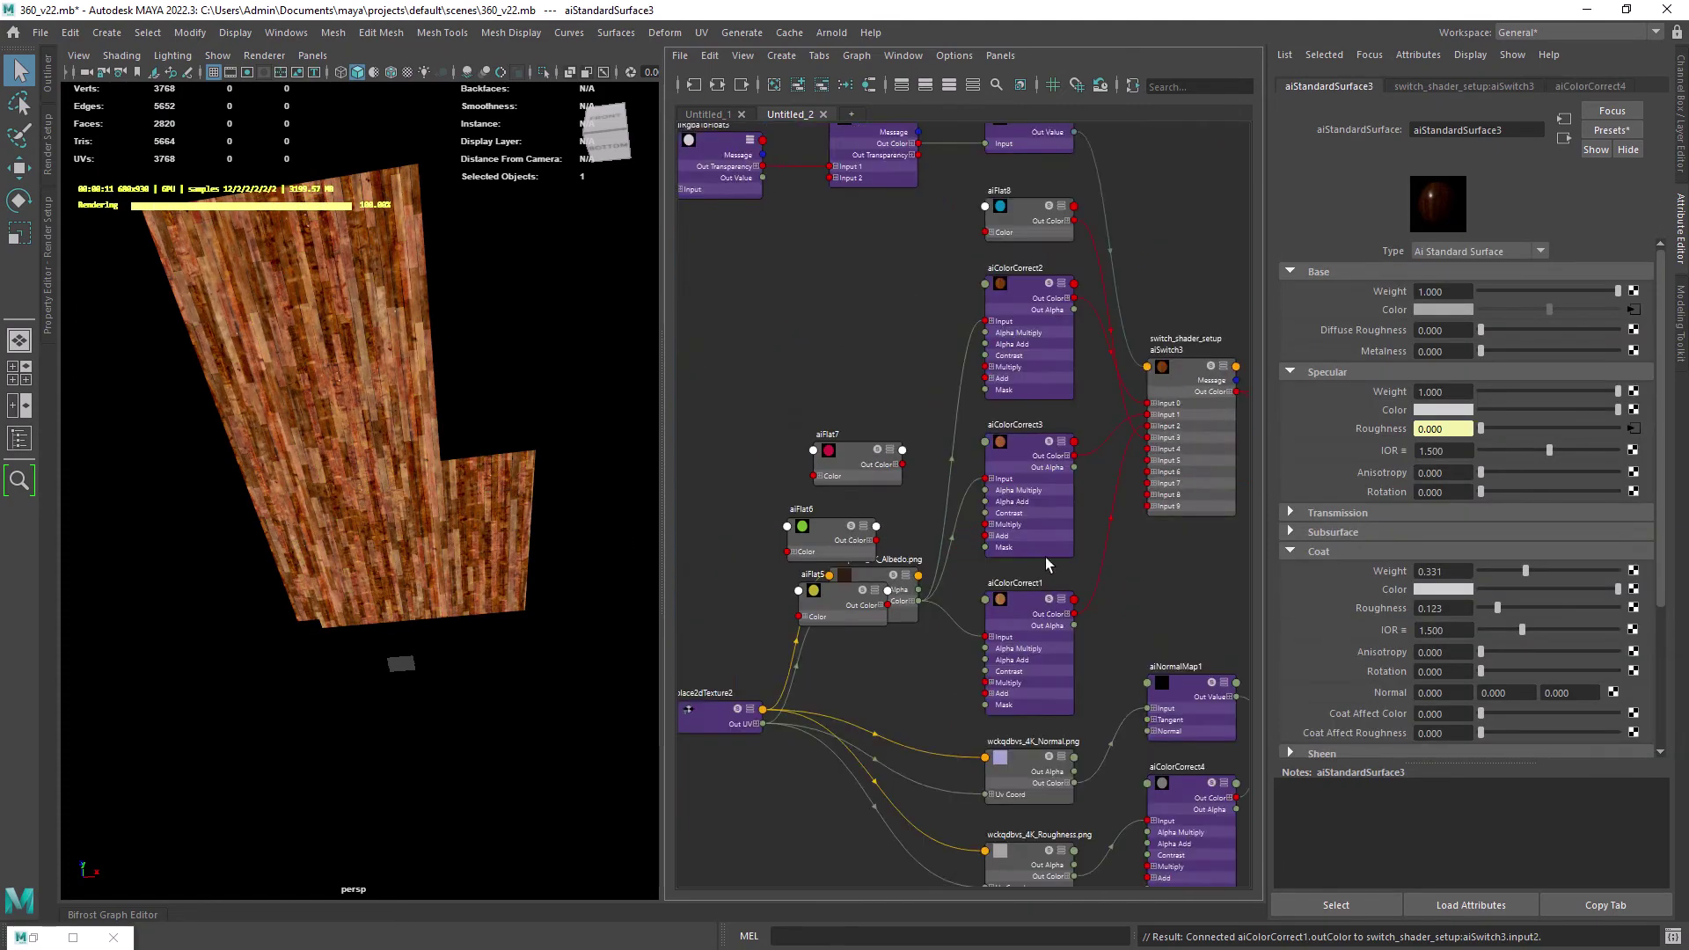
right_click(968, 528)
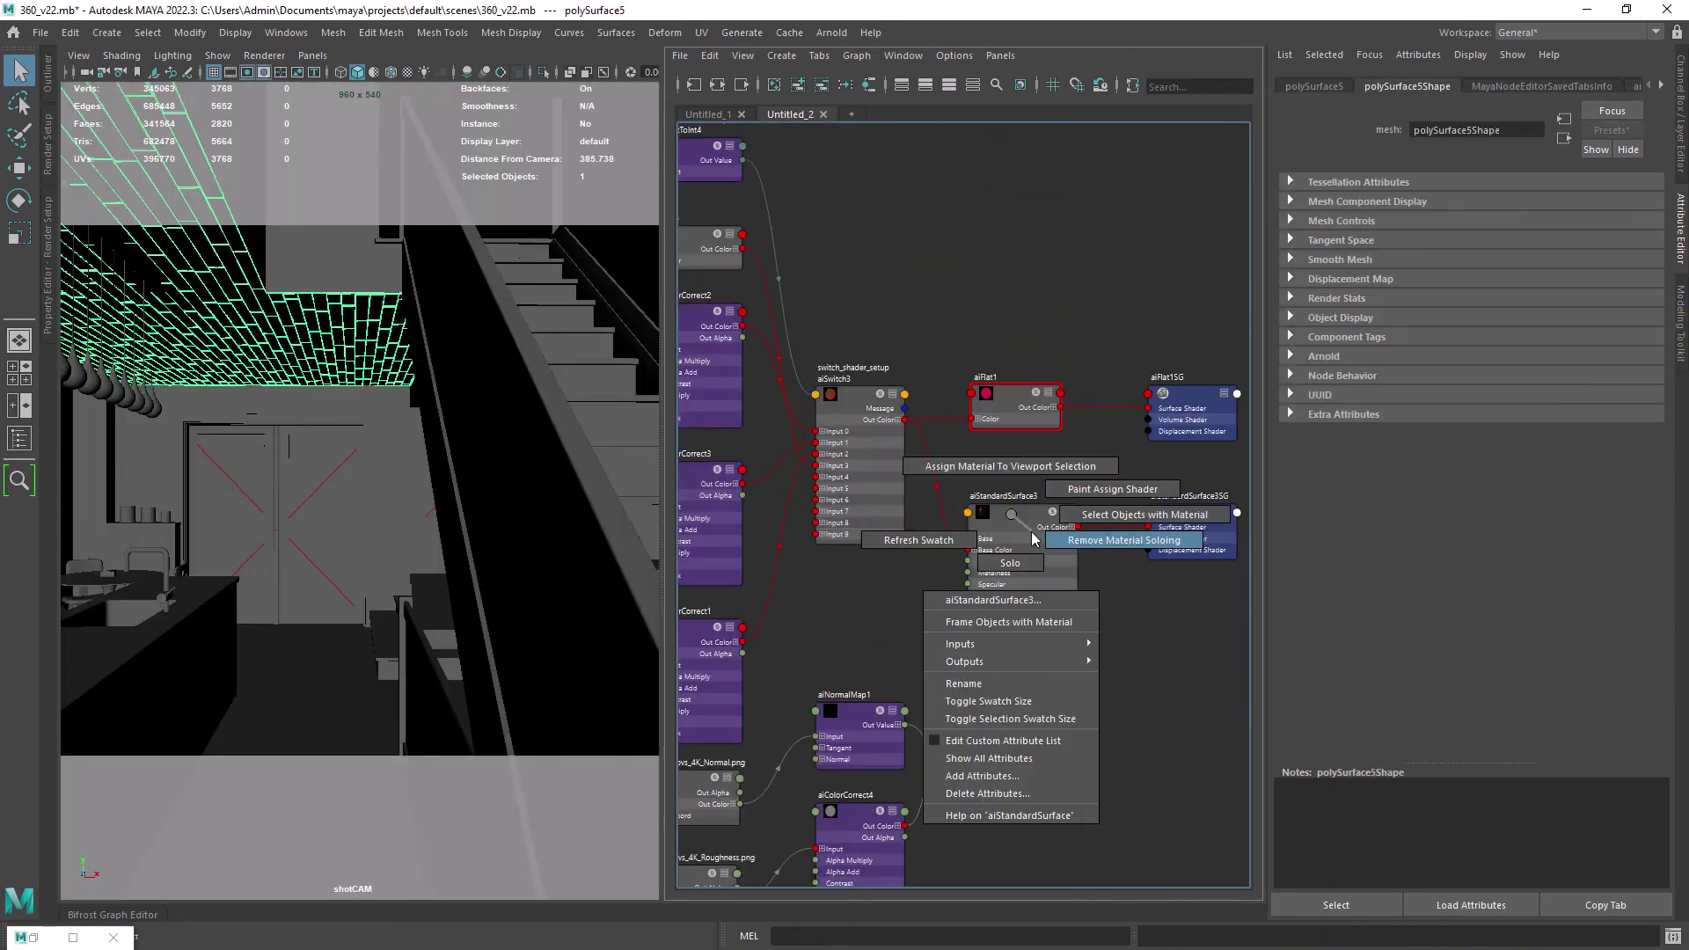
click(1024, 456)
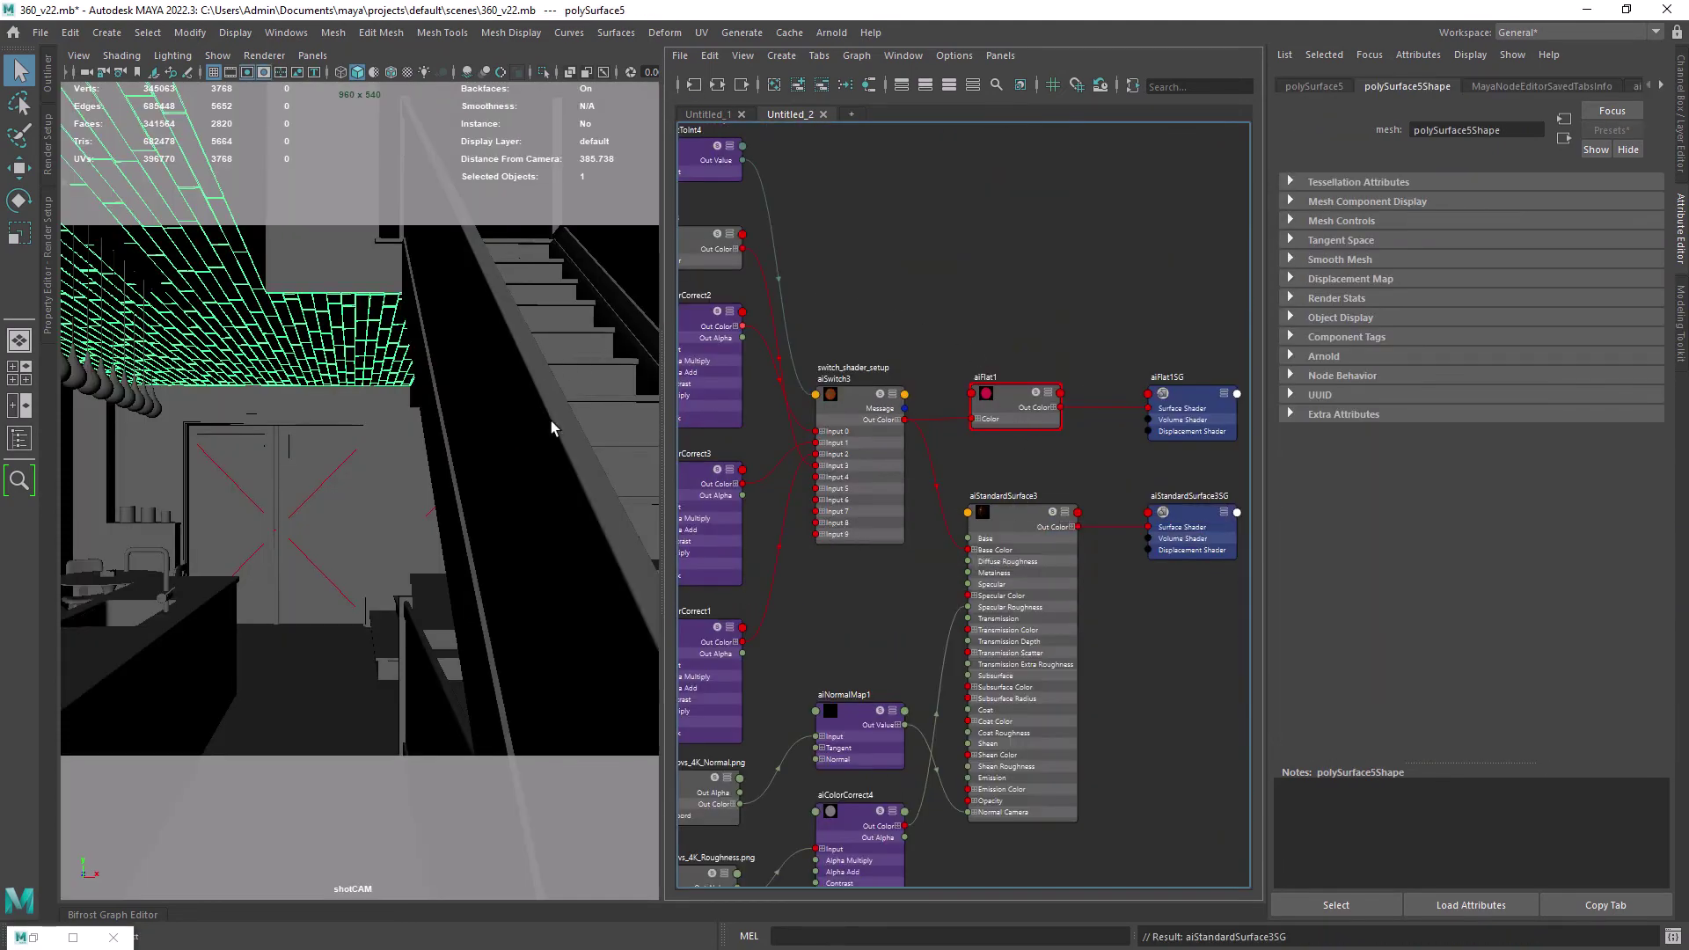
- Open the Arnold RenderView, hide its settings pane and inspect the shotCAM render of the planks at 1:1
click(579, 430)
click(831, 32)
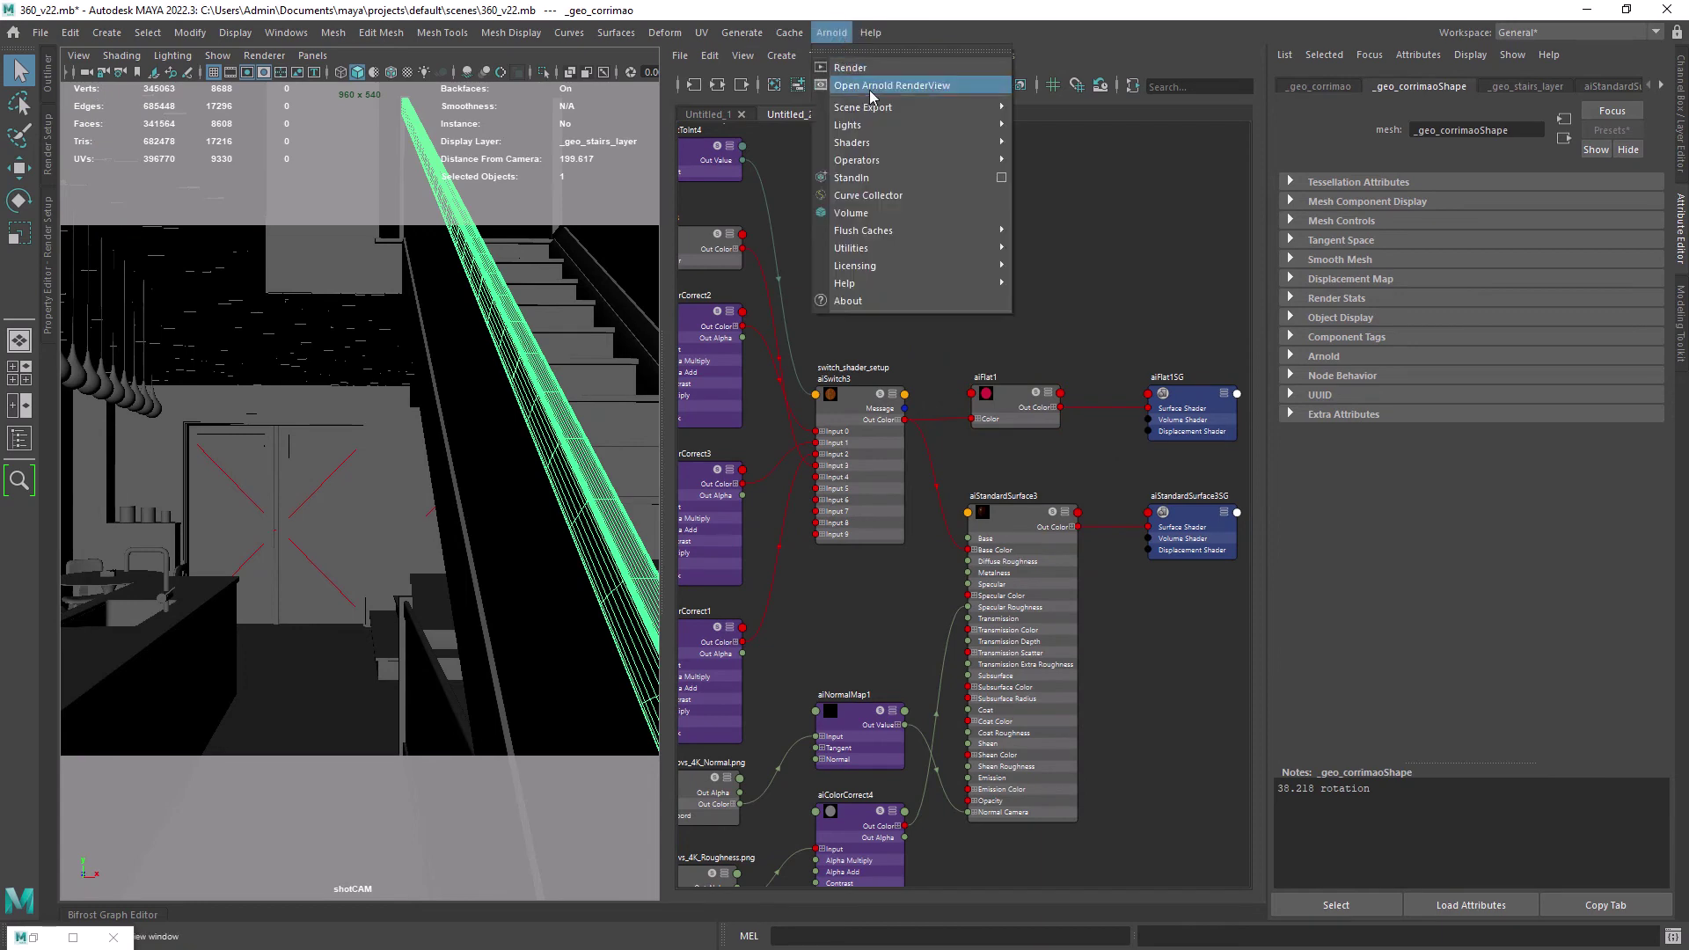
click(871, 85)
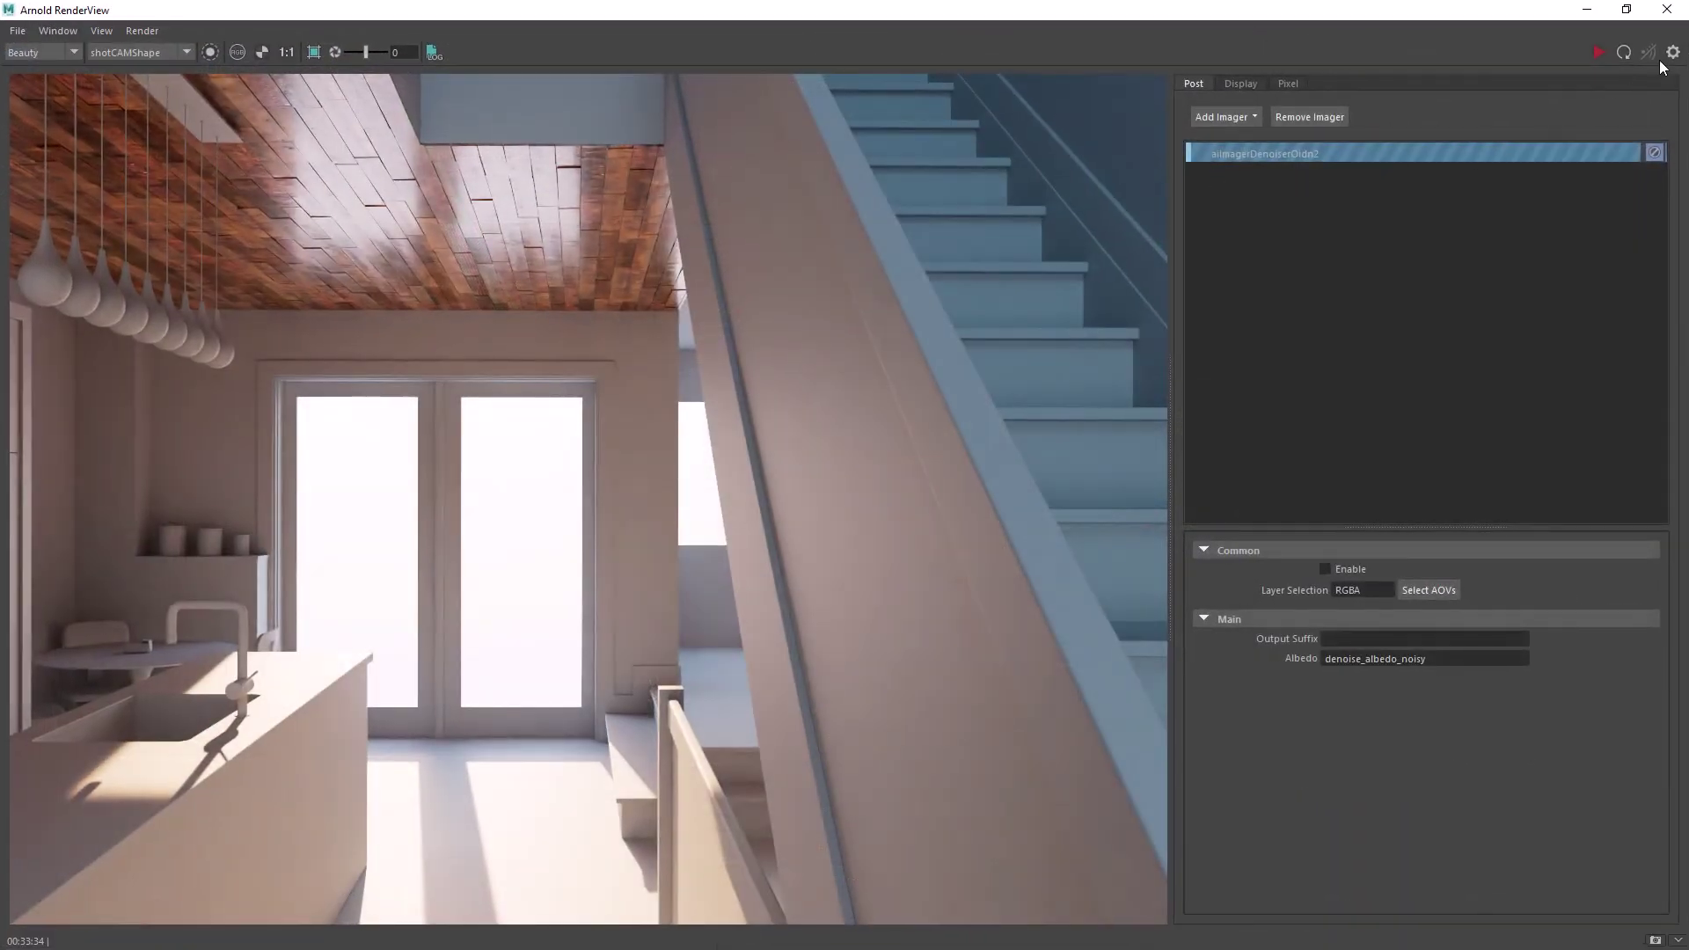
click(1672, 52)
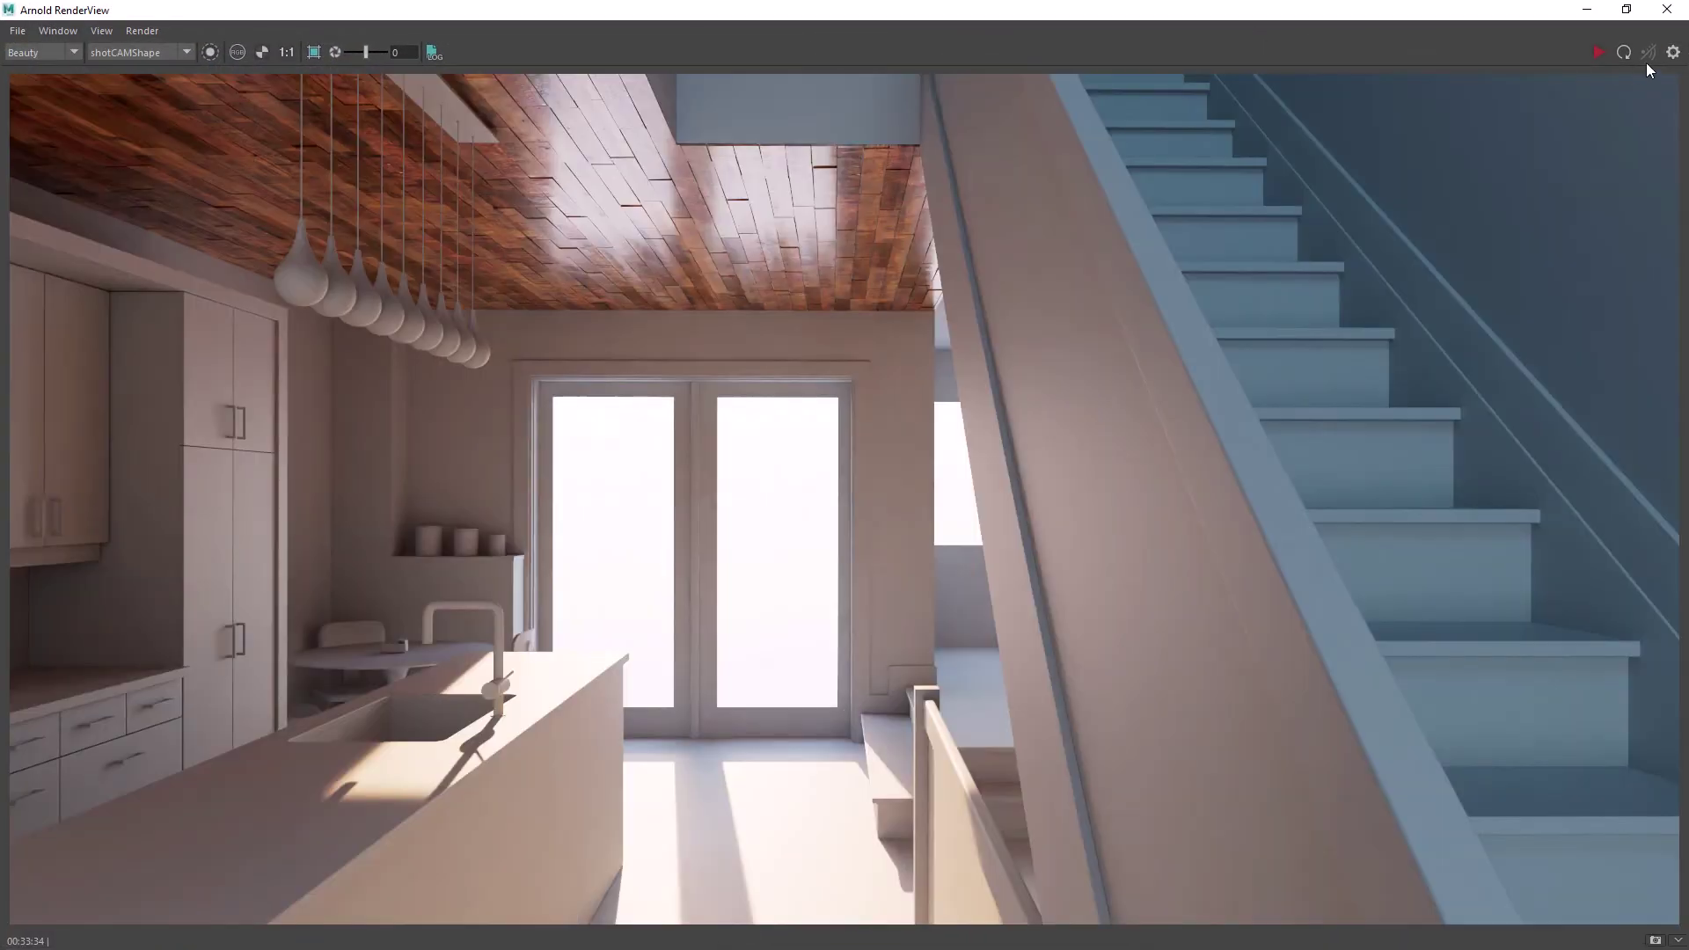
click(285, 53)
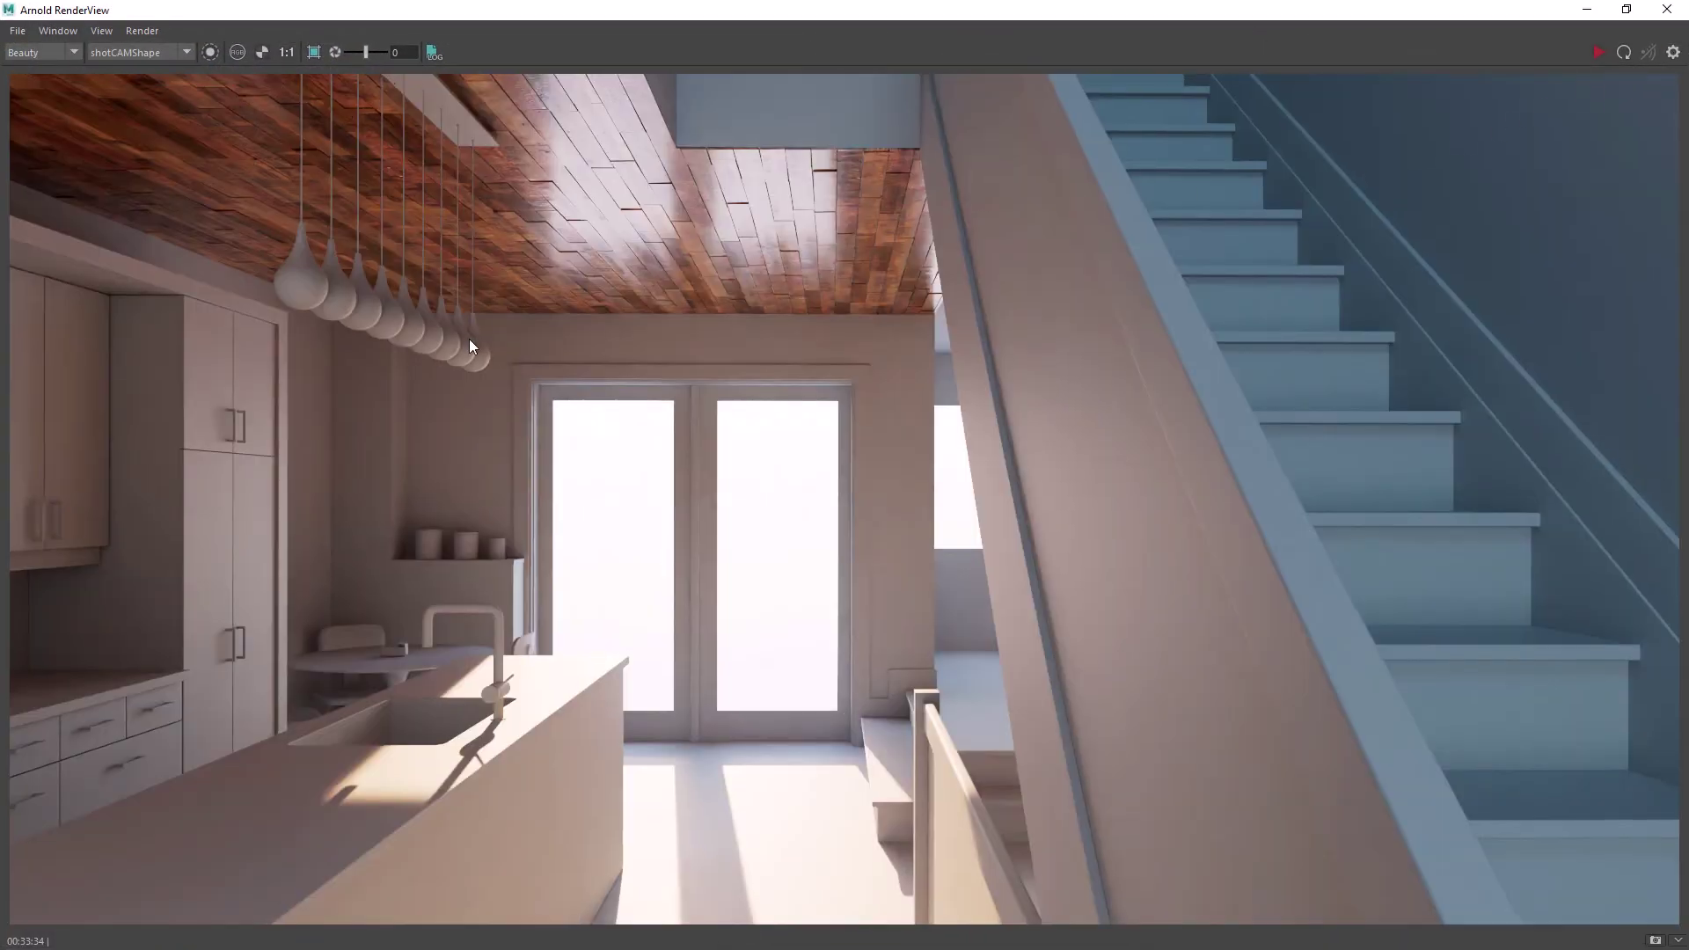
middle_drag(468, 339, 509, 389)
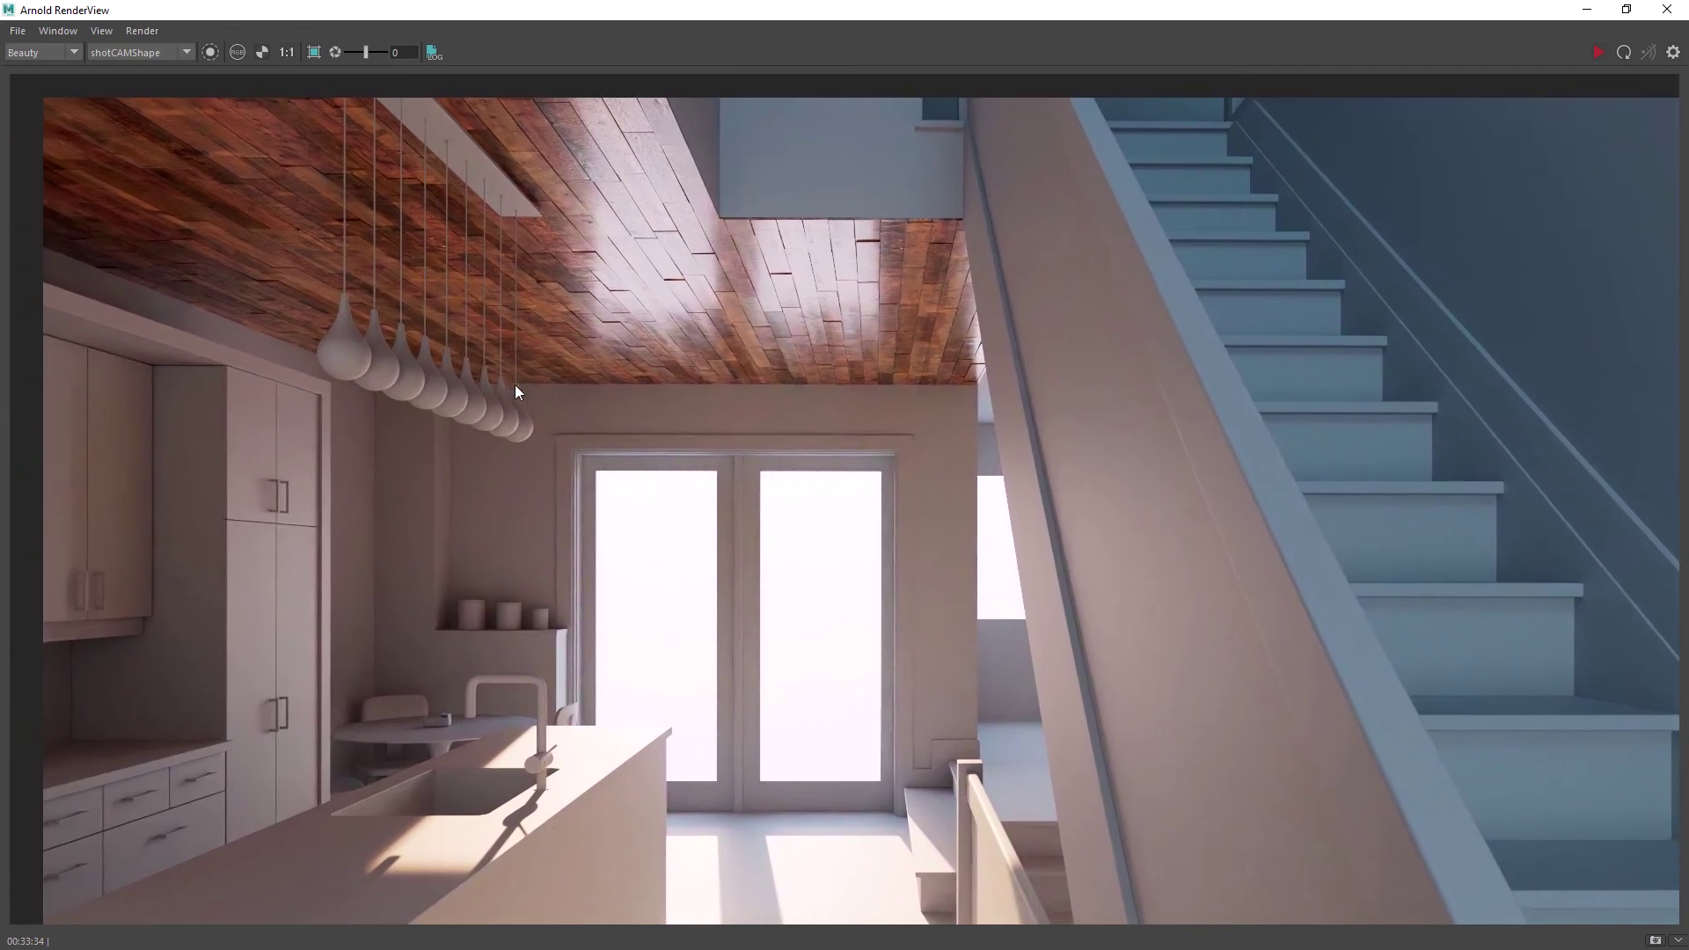